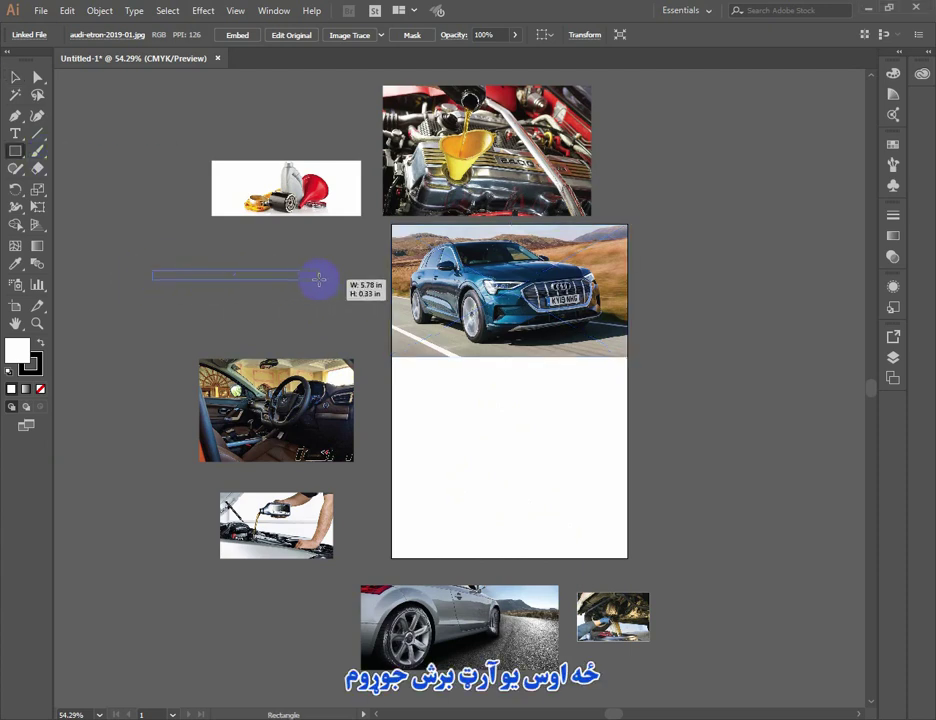
# Draw a thin white rectangle about 5.9 by 0.33 in beside the artboard and reduce its right end to a centred point.
pyautogui.click(37, 77)
pyautogui.moveTo(123, 207); pyautogui.dragTo(395, 352)
pyautogui.click(15, 116)
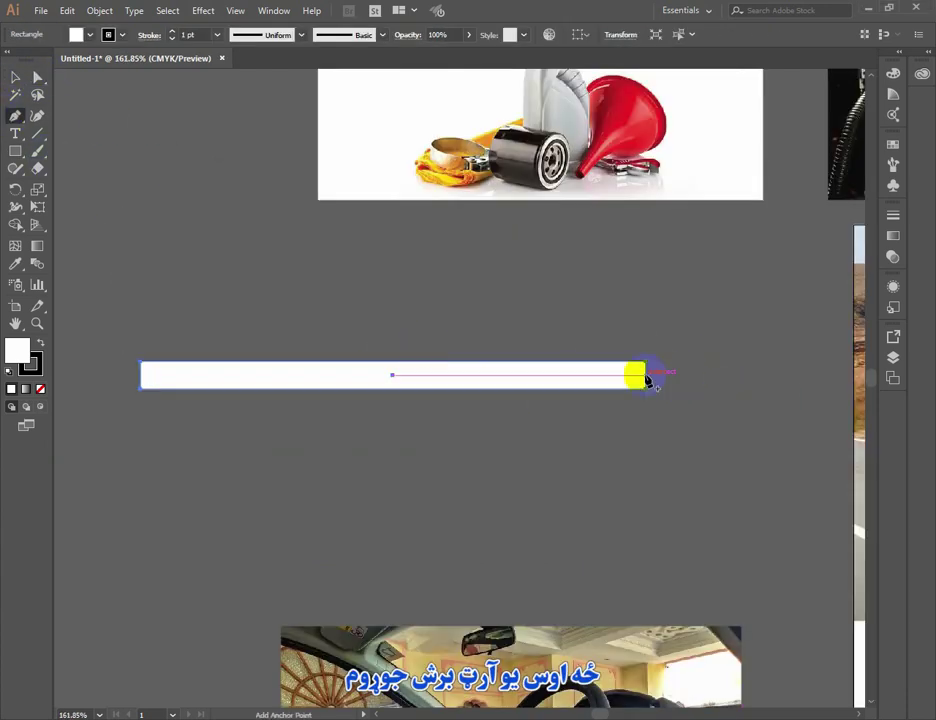
pyautogui.click(646, 376)
pyautogui.click(646, 362)
pyautogui.click(646, 389)
# Remove the tapered shape's stroke and fill it with the medium blue sampled from the car's bonnet.
pyautogui.click(15, 77)
pyautogui.click(35, 371)
pyautogui.click(40, 389)
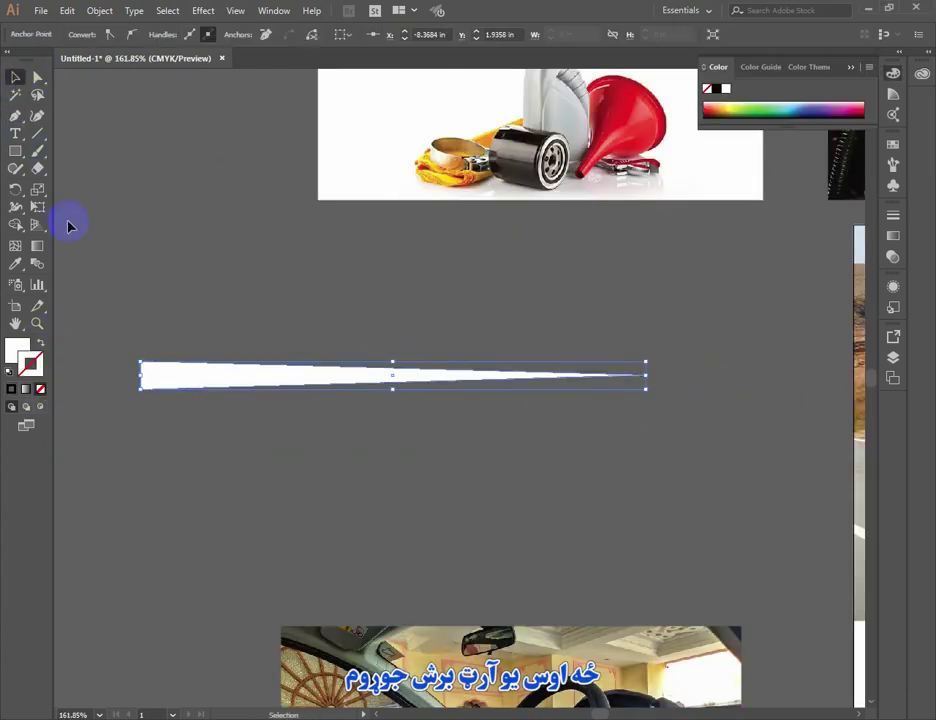
pyautogui.hotkey('ctrl', '-')
pyautogui.hotkey('ctrl', '-')
pyautogui.hotkey('ctrl', '-')
pyautogui.hotkey('ctrl', '-')
pyautogui.moveTo(620, 336); pyautogui.dragTo(418, 266)
pyautogui.press('i')
pyautogui.click(621, 308)
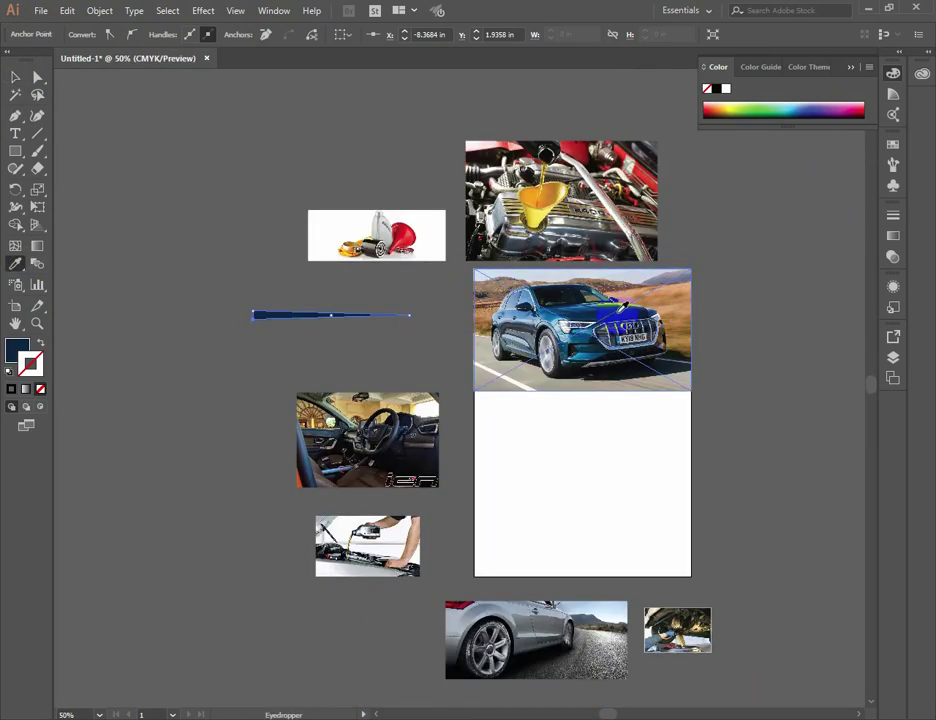
pyautogui.click(591, 301)
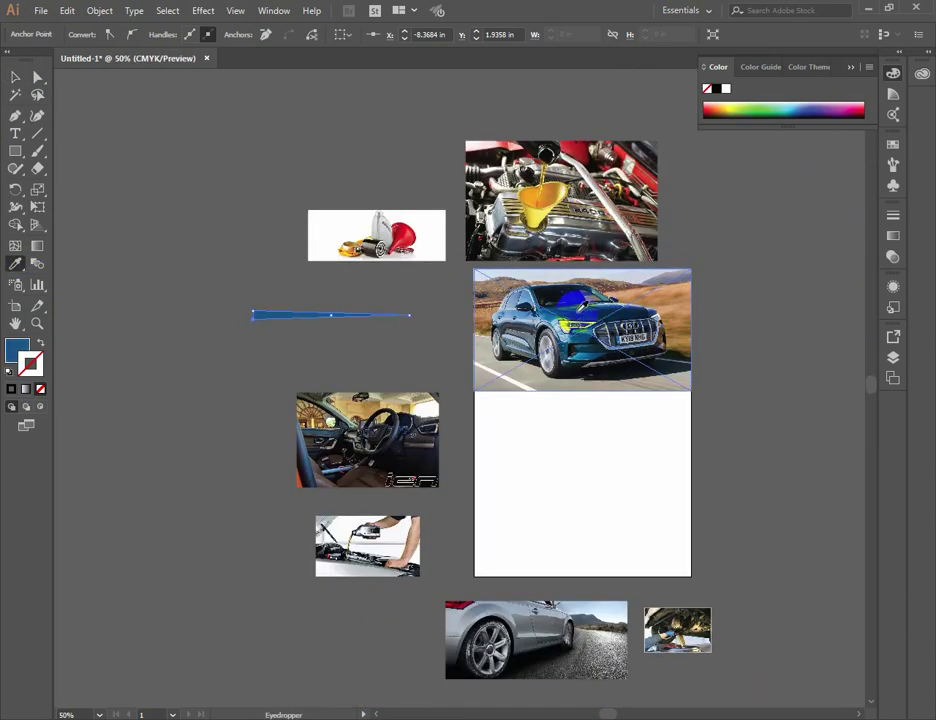
pyautogui.click(15, 77)
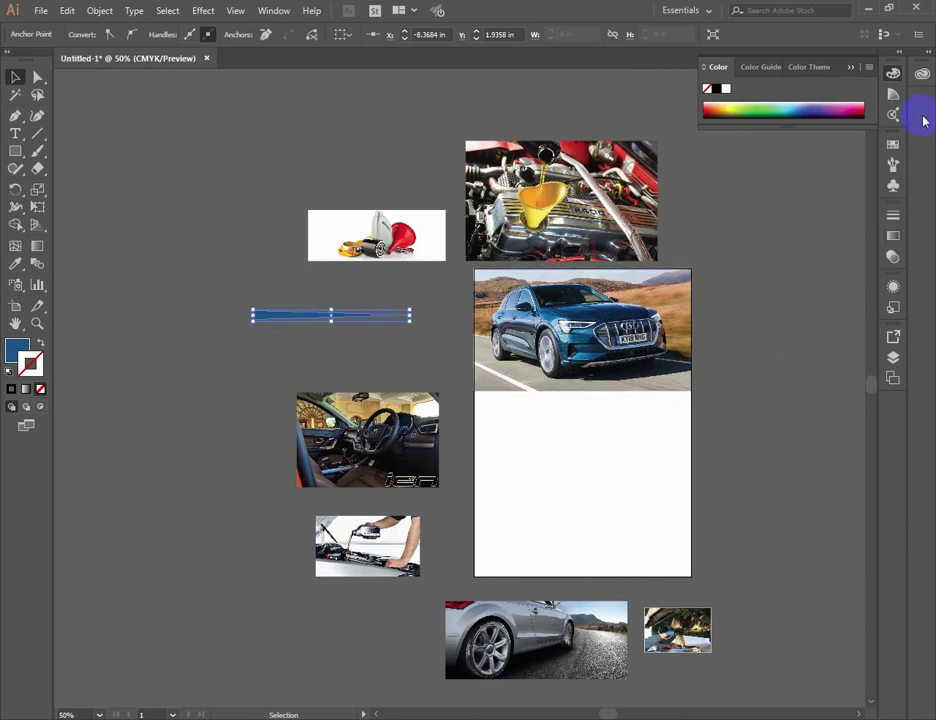
# Create an Art Brush from the blue tapered shape, keeping the default brush options.
pyautogui.click(893, 168)
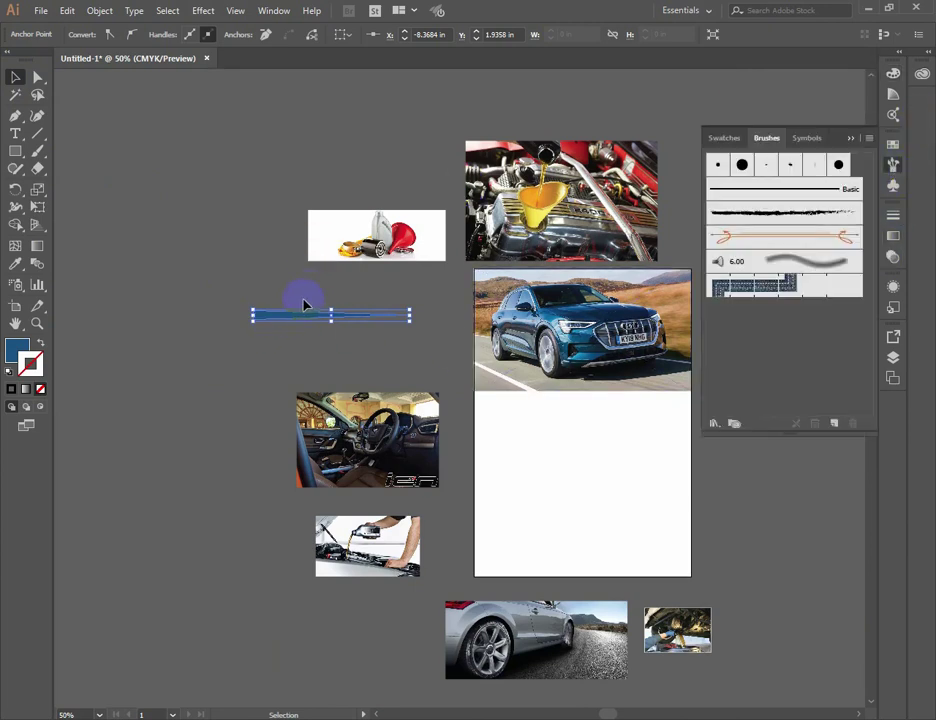
pyautogui.moveTo(263, 323); pyautogui.dragTo(830, 323)
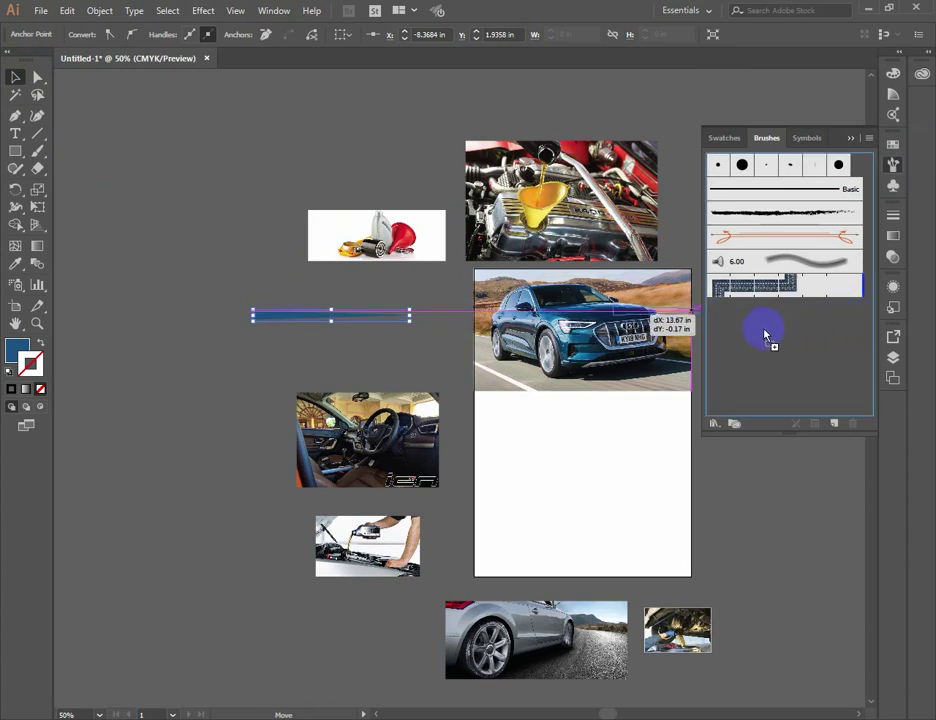
pyautogui.moveTo(765, 336); pyautogui.dragTo(765, 335)
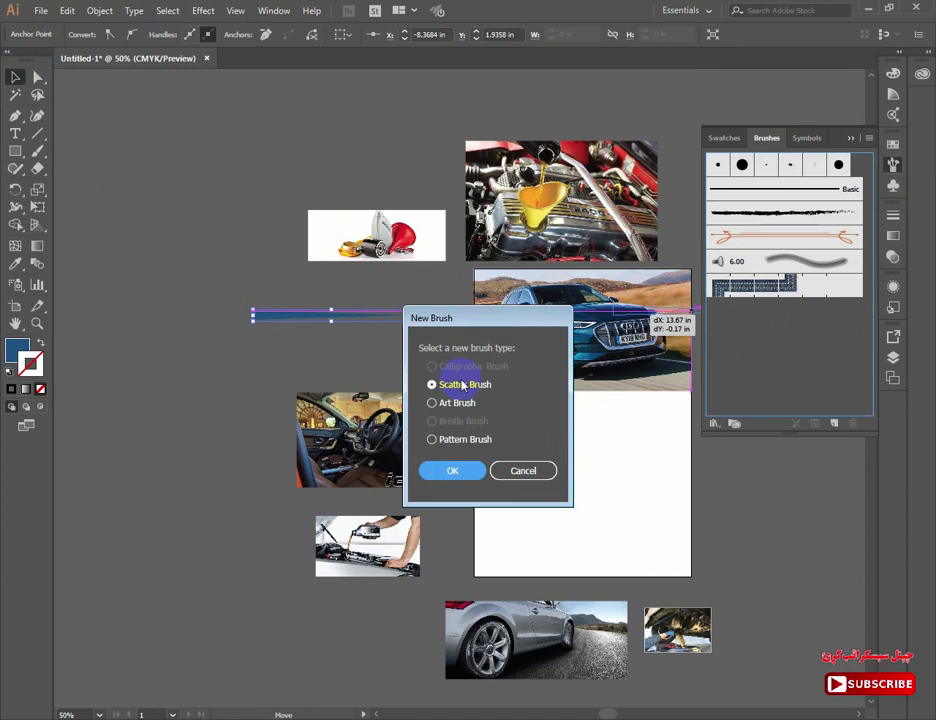
pyautogui.click(434, 403)
pyautogui.click(452, 470)
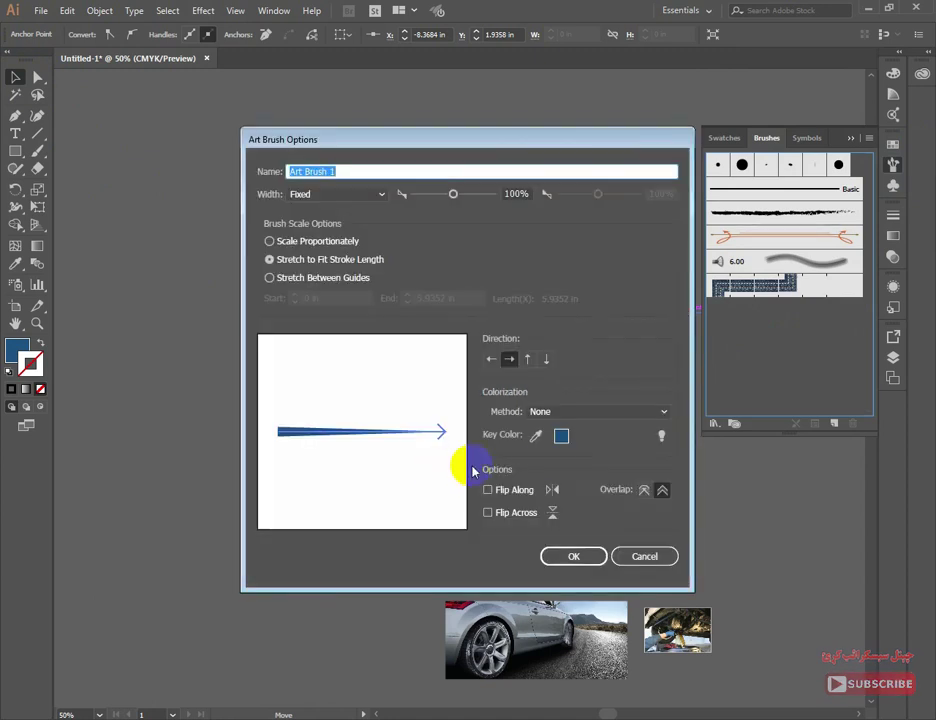
pyautogui.click(572, 556)
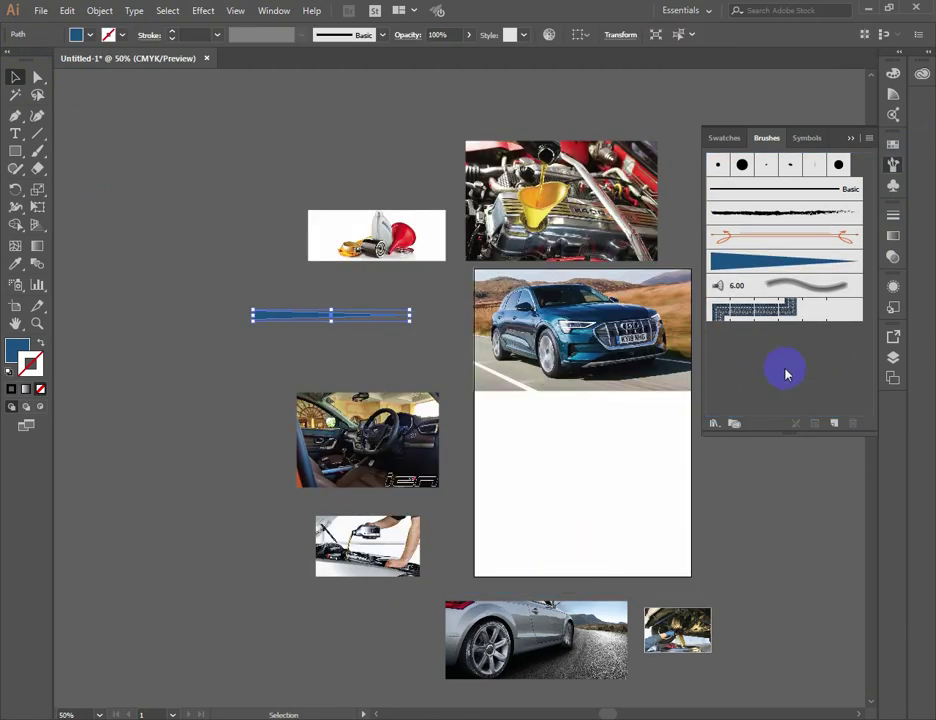
# Draw a curved path from the page's right edge to the car photo's lower edge, with a blue stroke and no fill.
pyautogui.moveTo(278, 320); pyautogui.dragTo(227, 304)
pyautogui.click(627, 378)
pyautogui.moveTo(612, 344); pyautogui.dragTo(510, 290)
pyautogui.click(100, 244)
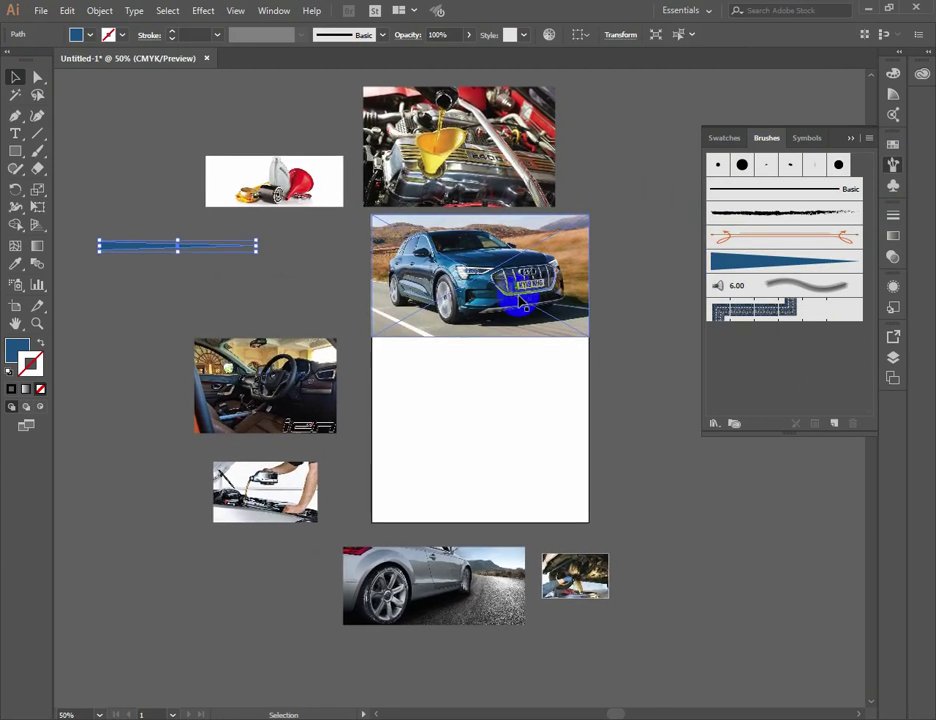
pyautogui.click(17, 119)
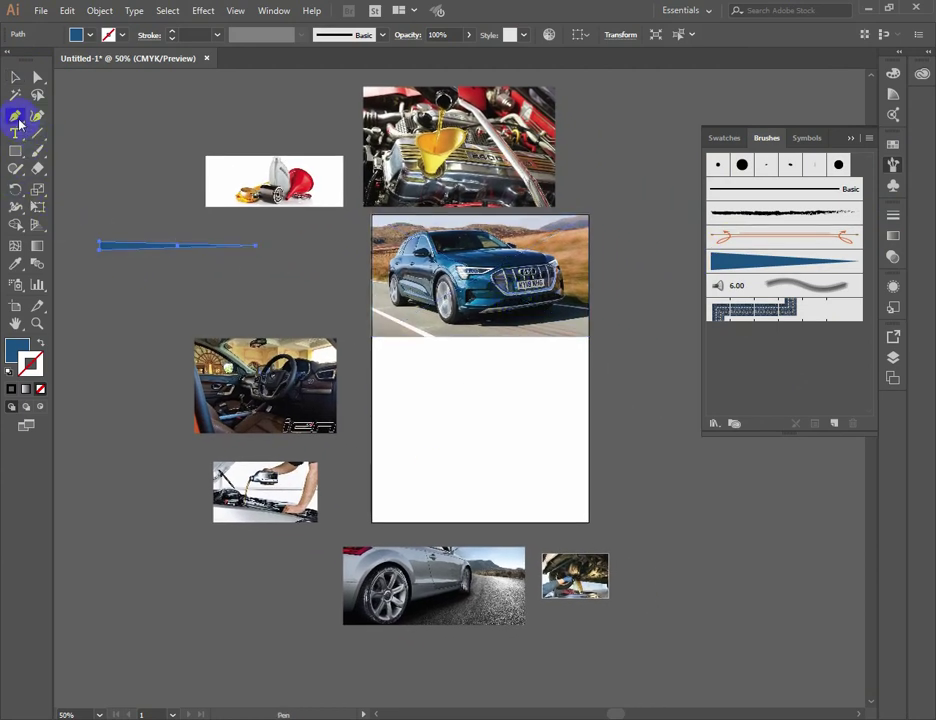
pyautogui.click(589, 368)
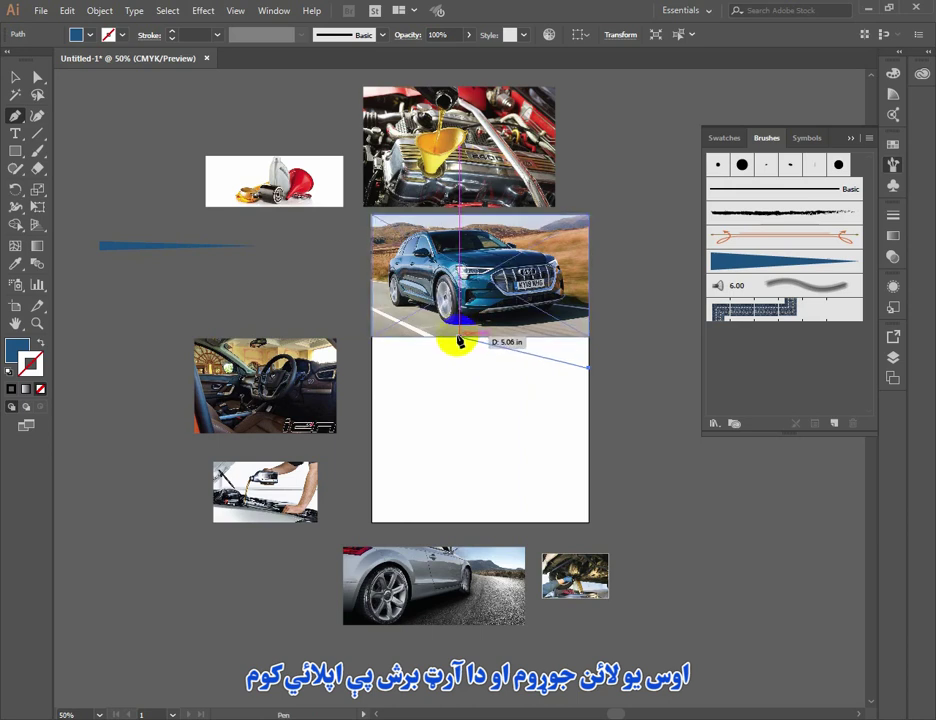
pyautogui.moveTo(449, 334); pyautogui.dragTo(357, 341)
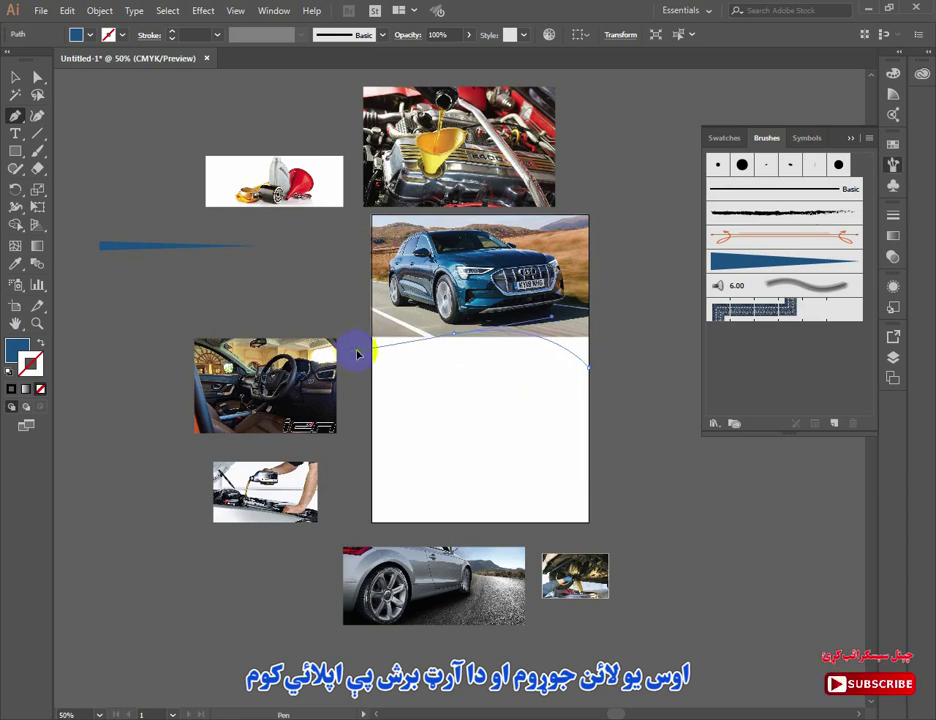
pyautogui.moveTo(357, 350); pyautogui.dragTo(357, 350)
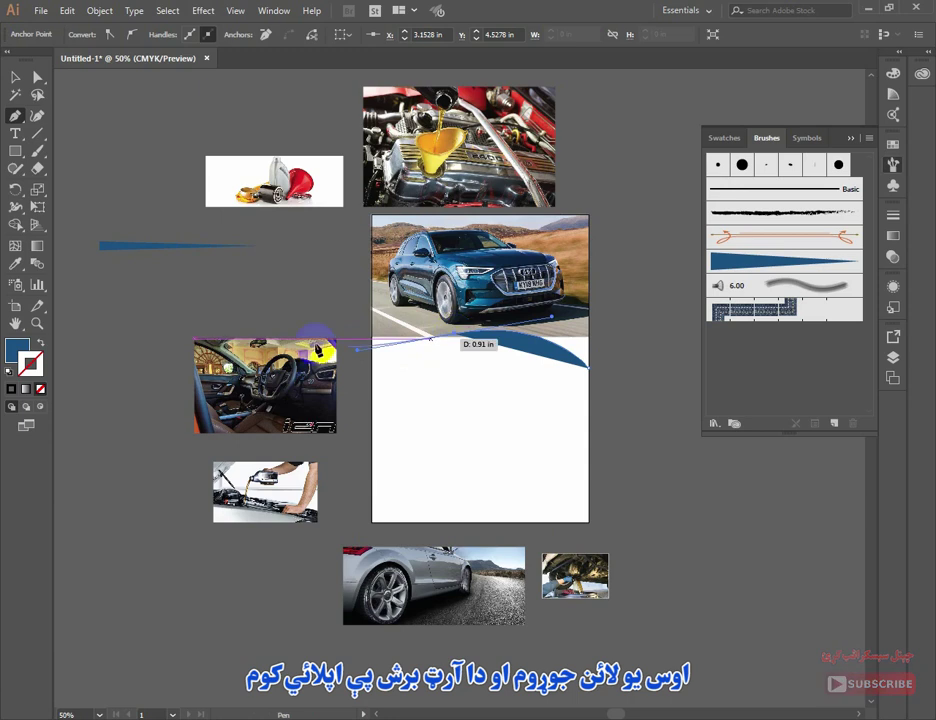
pyautogui.click(16, 80)
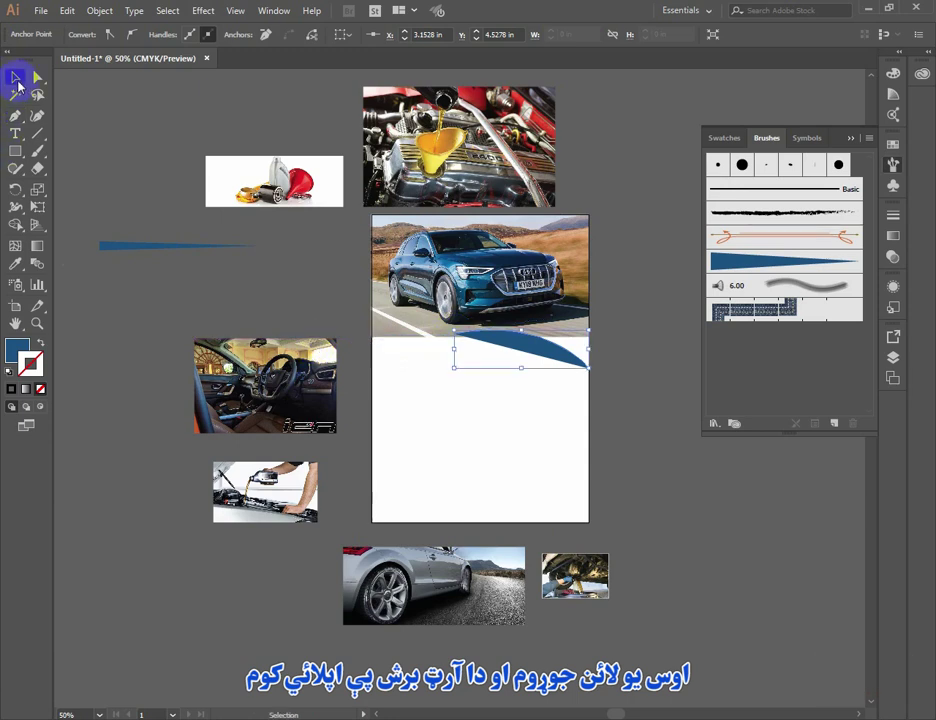
pyautogui.click(40, 344)
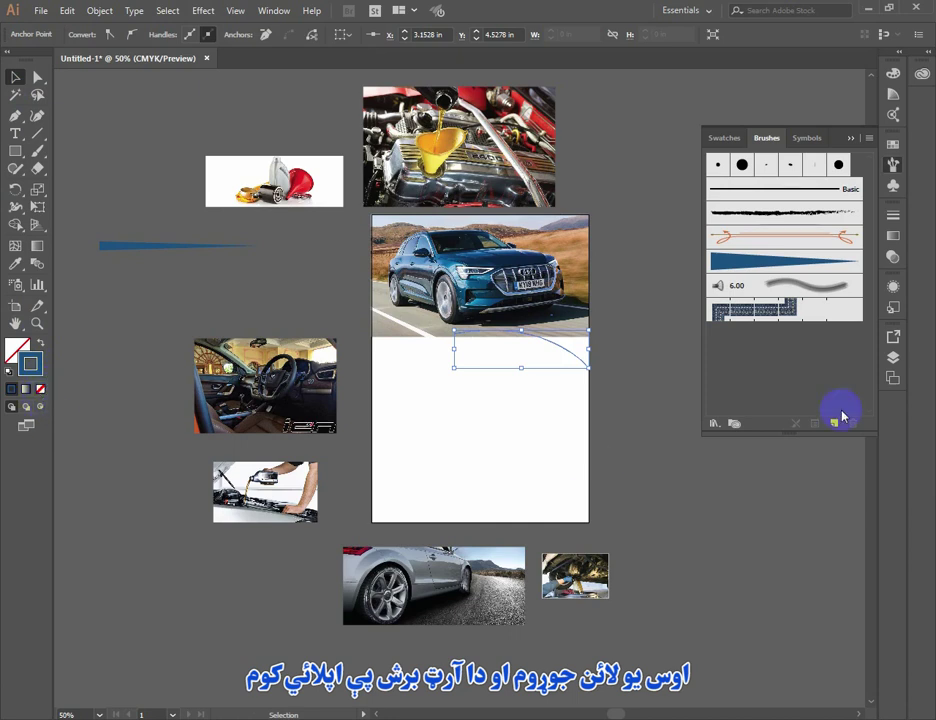
# Apply the blue tapered art brush to the curved path and set its stroke weight to 2 pt.
pyautogui.click(770, 263)
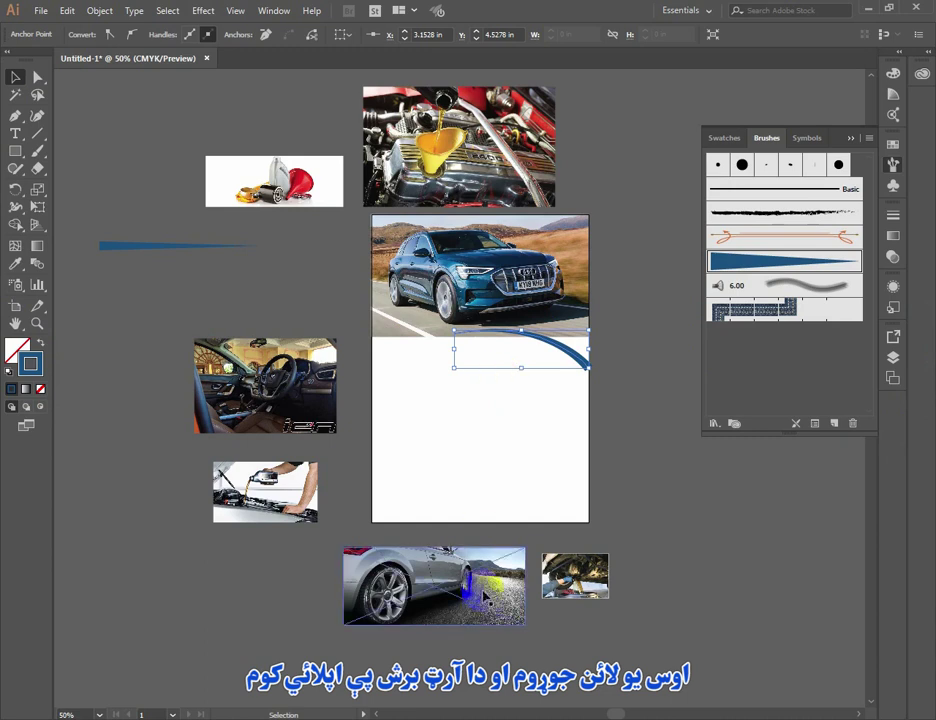
pyautogui.click(488, 636)
pyautogui.click(585, 368)
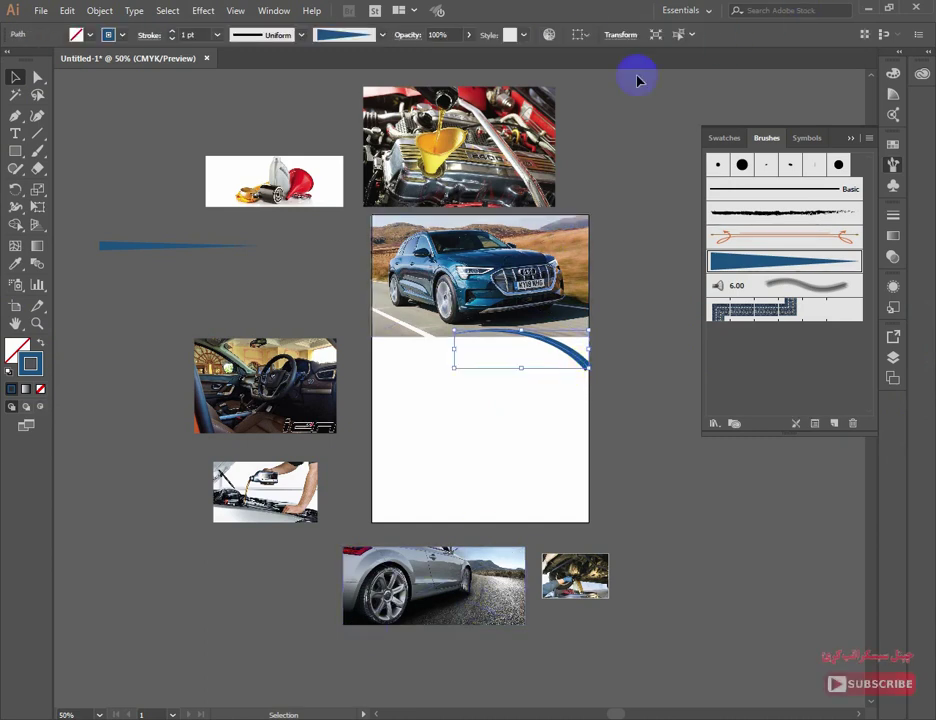
pyautogui.click(172, 33)
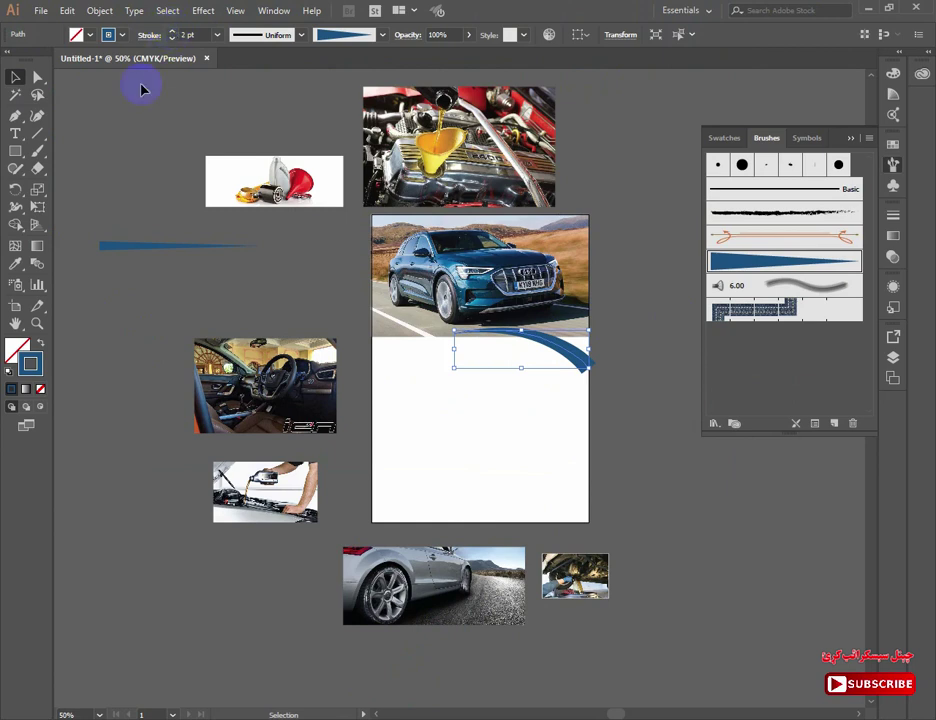
# Move the curve's left anchor point further left and lengthen its handle to smooth the arc under the car.
pyautogui.click(37, 77)
pyautogui.click(496, 332)
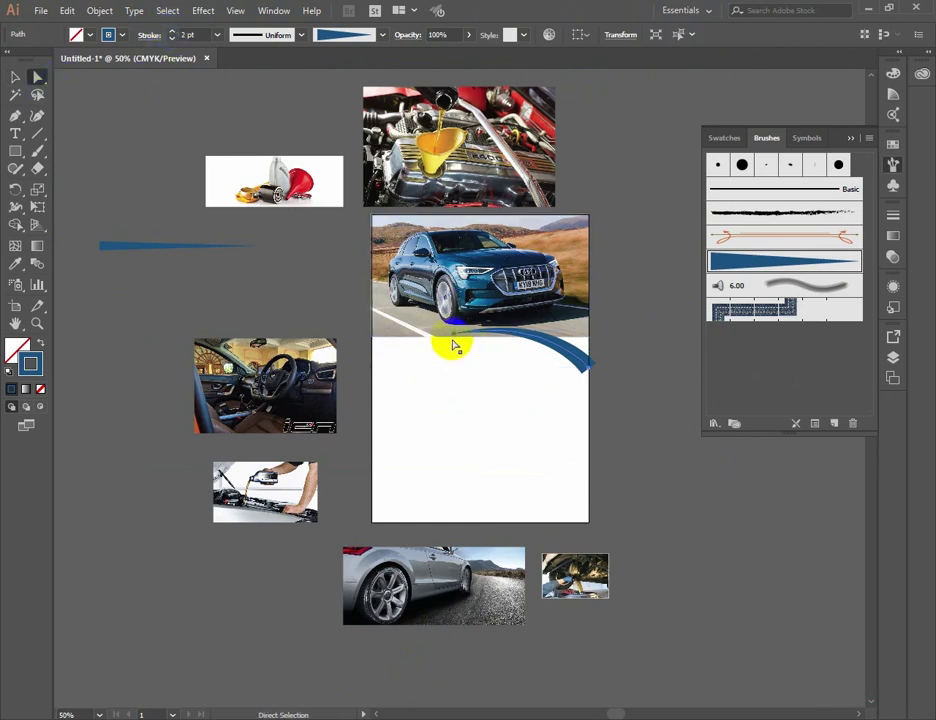
pyautogui.click(455, 341)
pyautogui.moveTo(455, 341); pyautogui.dragTo(440, 337)
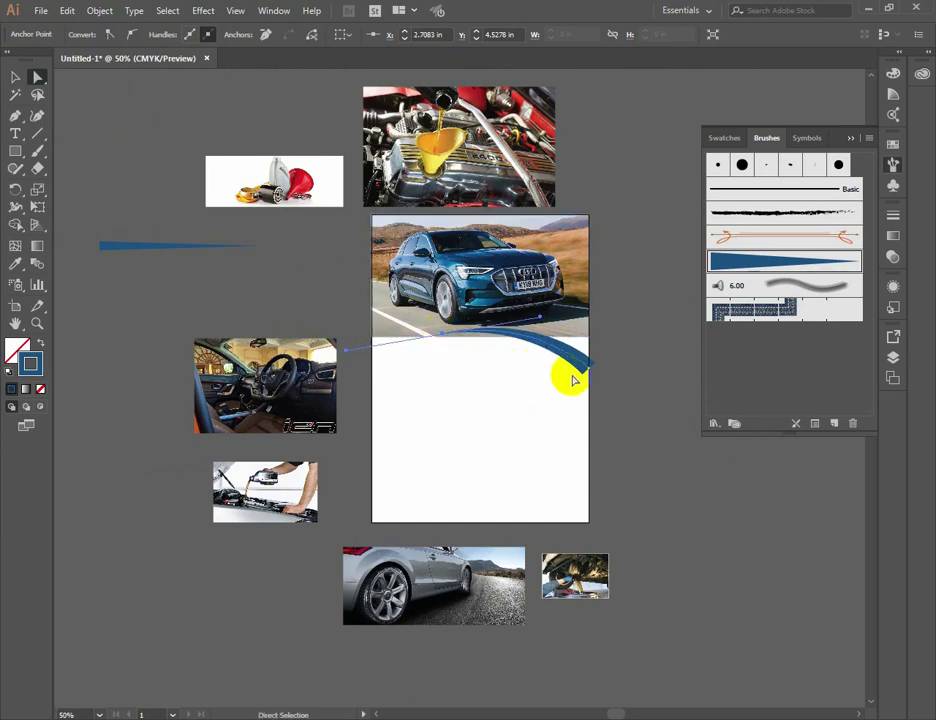
pyautogui.moveTo(540, 317); pyautogui.dragTo(557, 318)
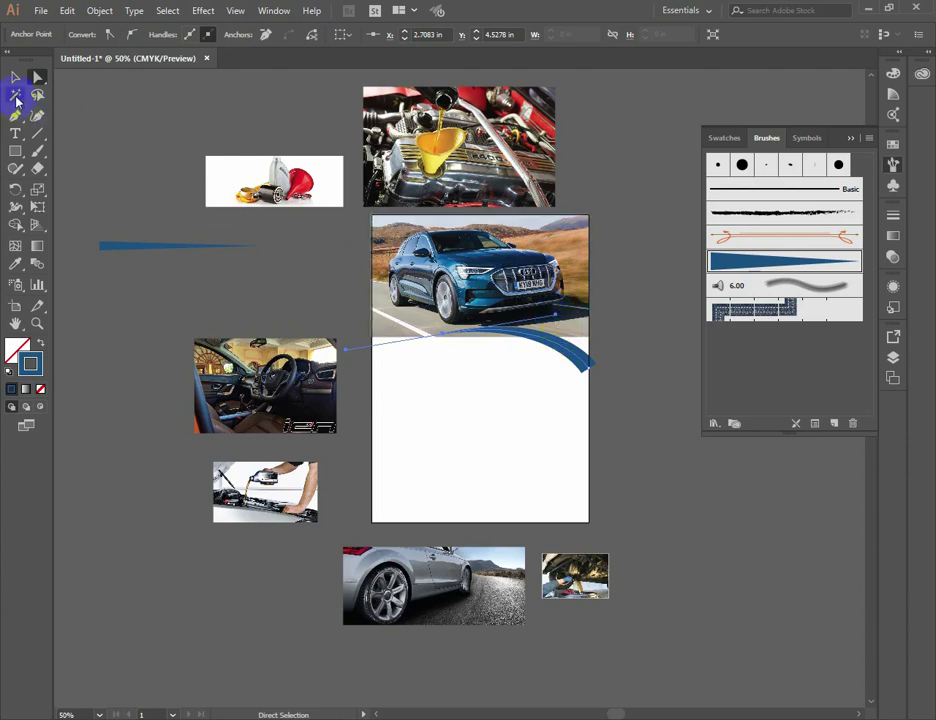
pyautogui.click(15, 77)
# Set the curve's stroke weight to 1.5 pt.
pyautogui.click(682, 387)
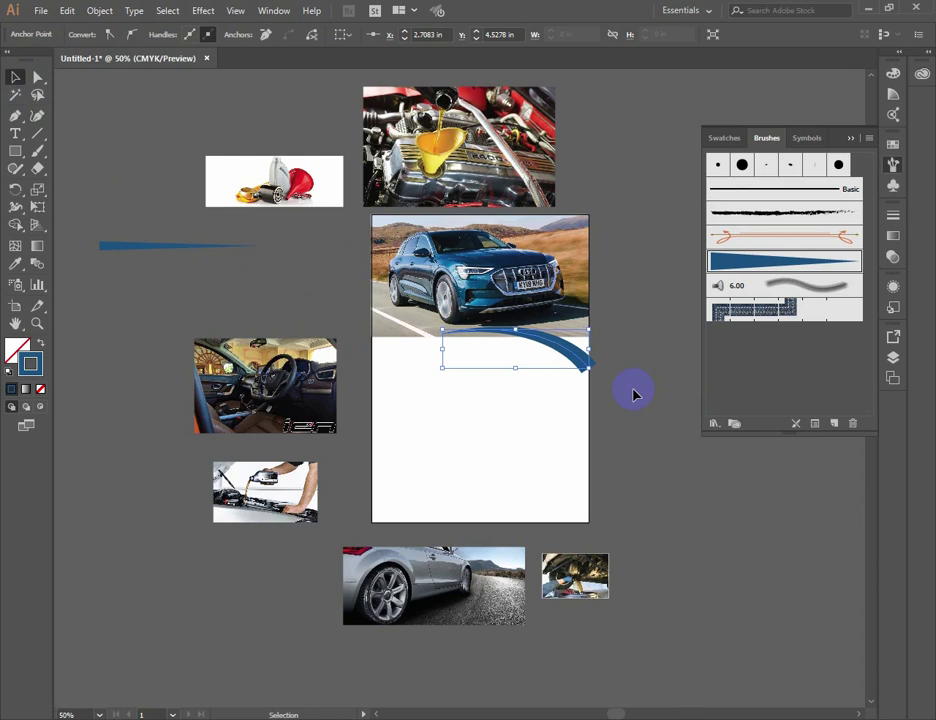
pyautogui.click(537, 303)
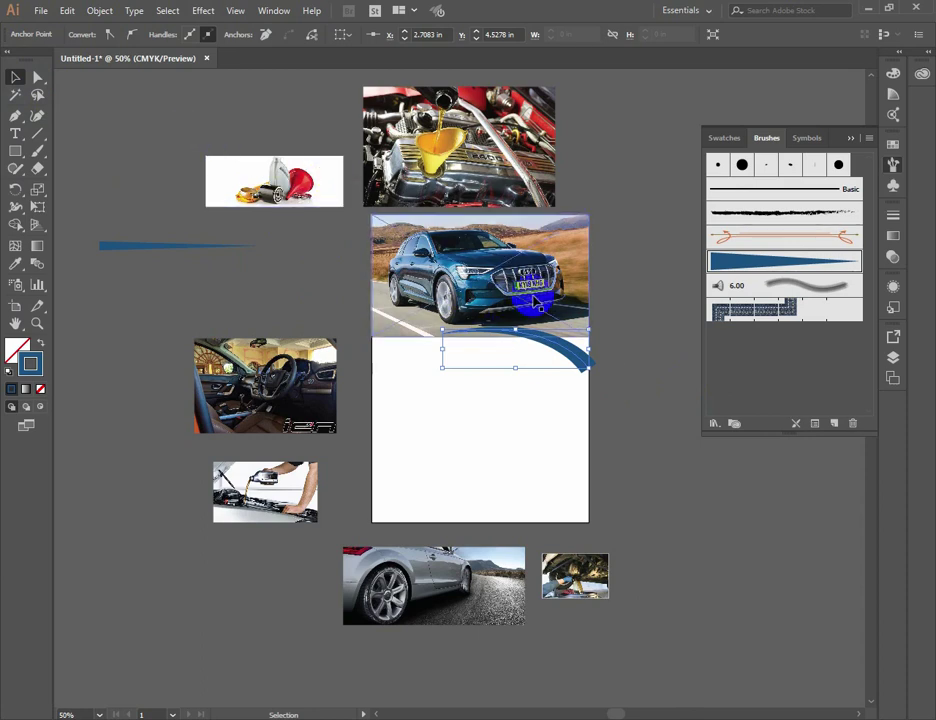
pyautogui.click(604, 361)
pyautogui.click(585, 359)
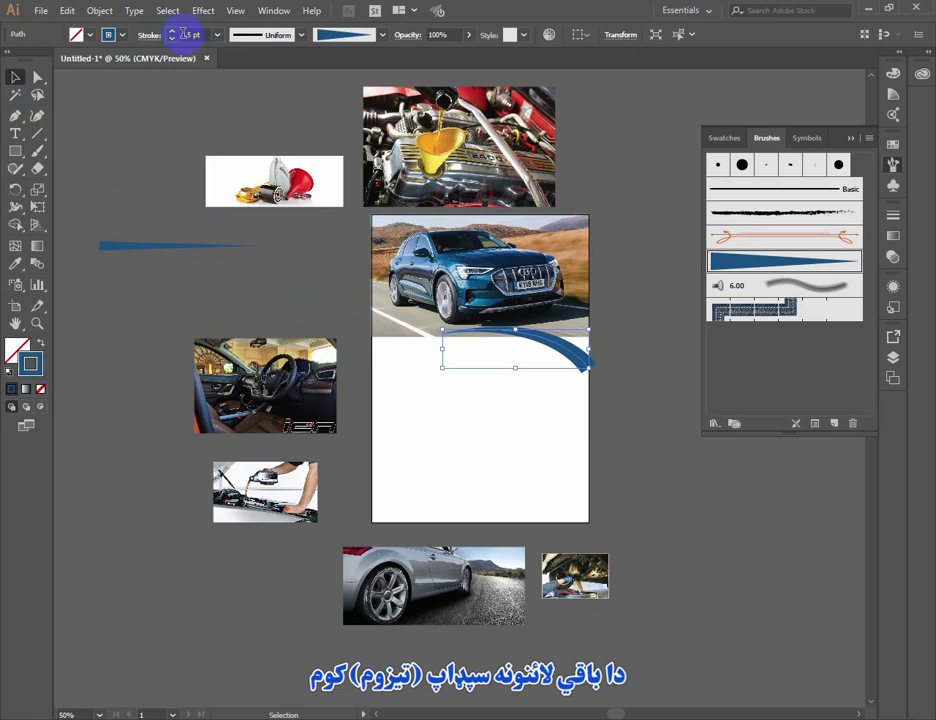
# Draw a second curve from the first curve's left end down to the page's left edge and apply the tapered art brush.
pyautogui.click(551, 408)
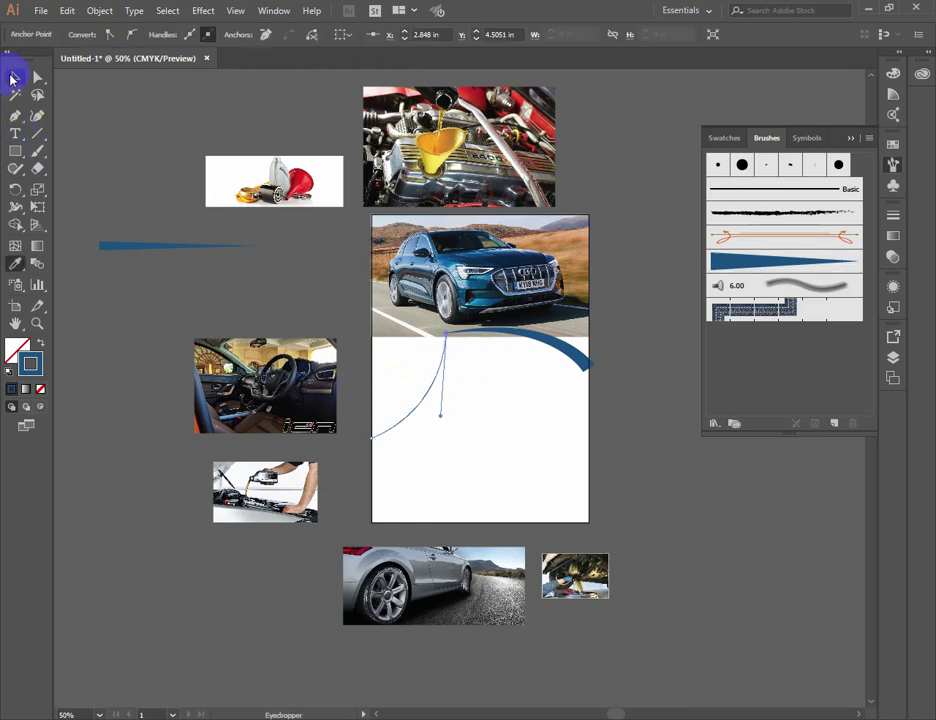
pyautogui.click(13, 78)
pyautogui.click(631, 493)
pyautogui.click(422, 404)
pyautogui.click(745, 264)
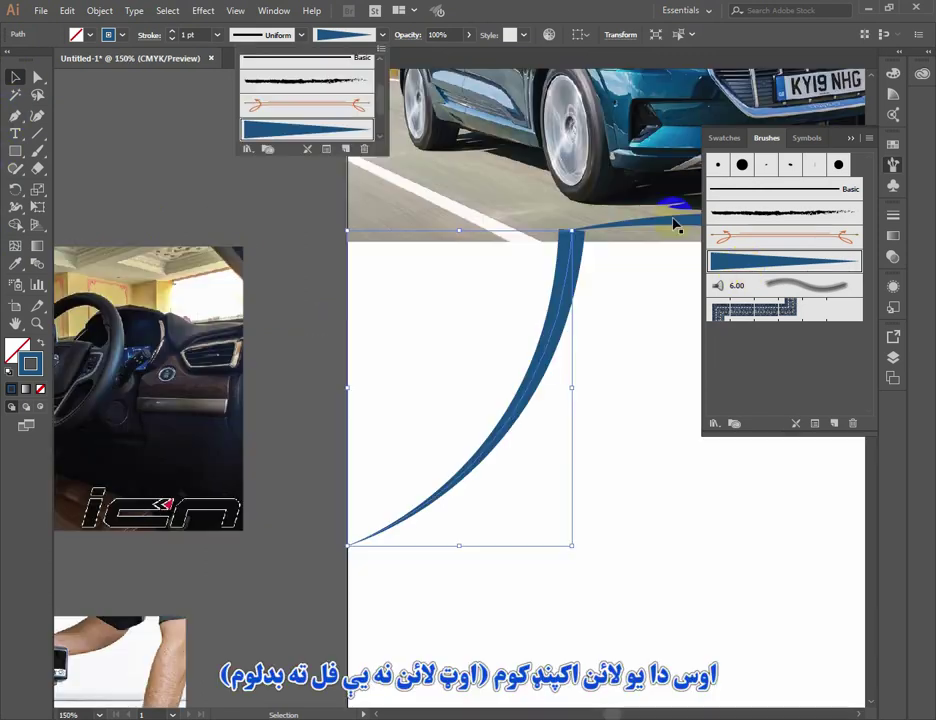
# Expand the appearance of the upper brushed curve into a filled shape.
pyautogui.click(673, 220)
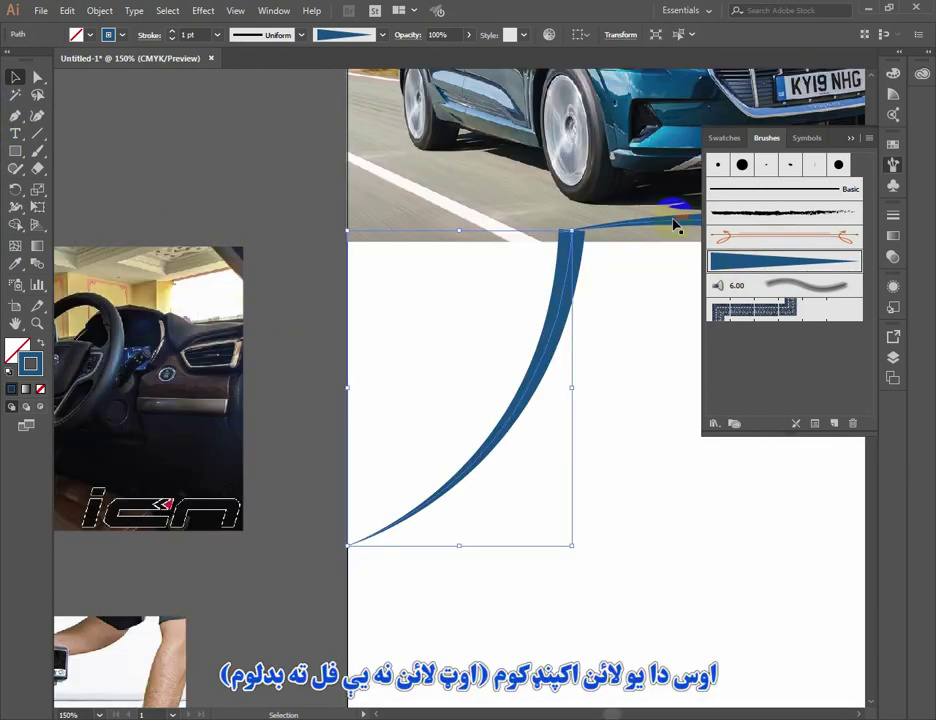
pyautogui.click(678, 222)
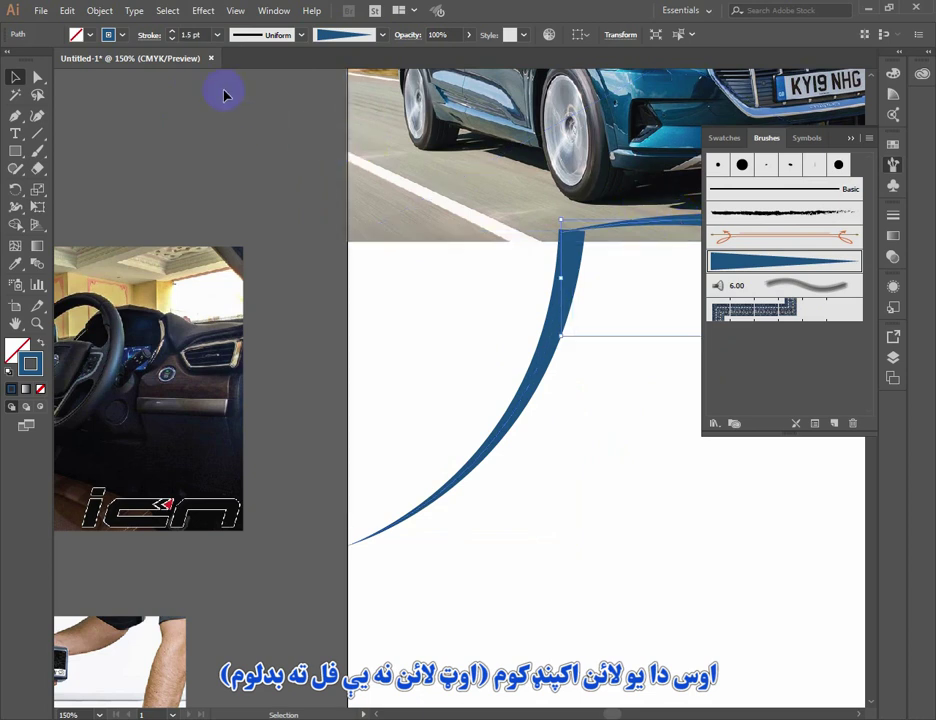
pyautogui.click(108, 12)
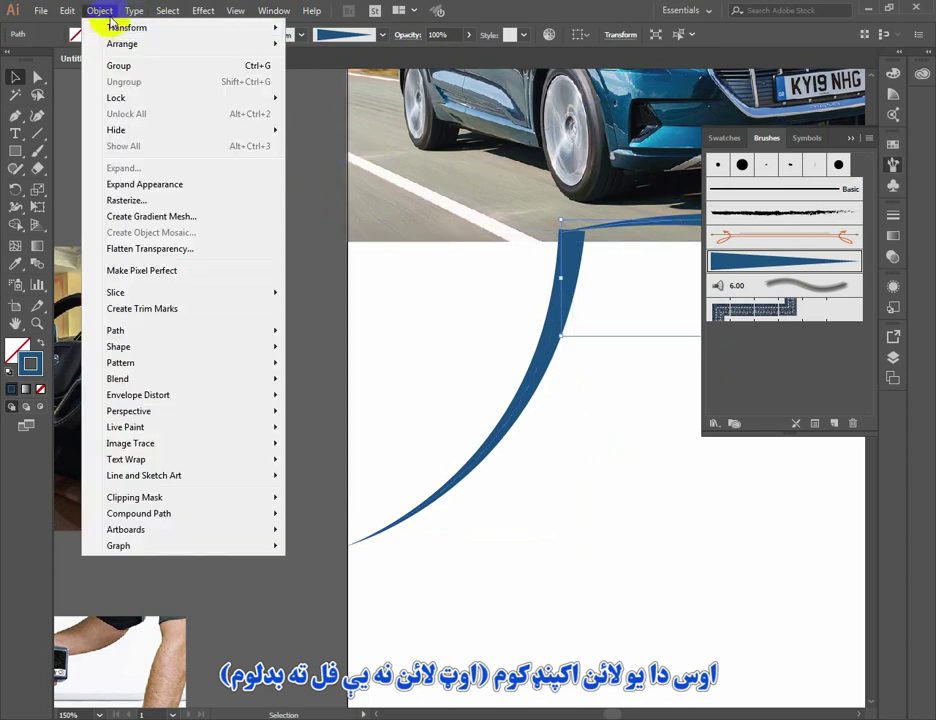
pyautogui.click(139, 192)
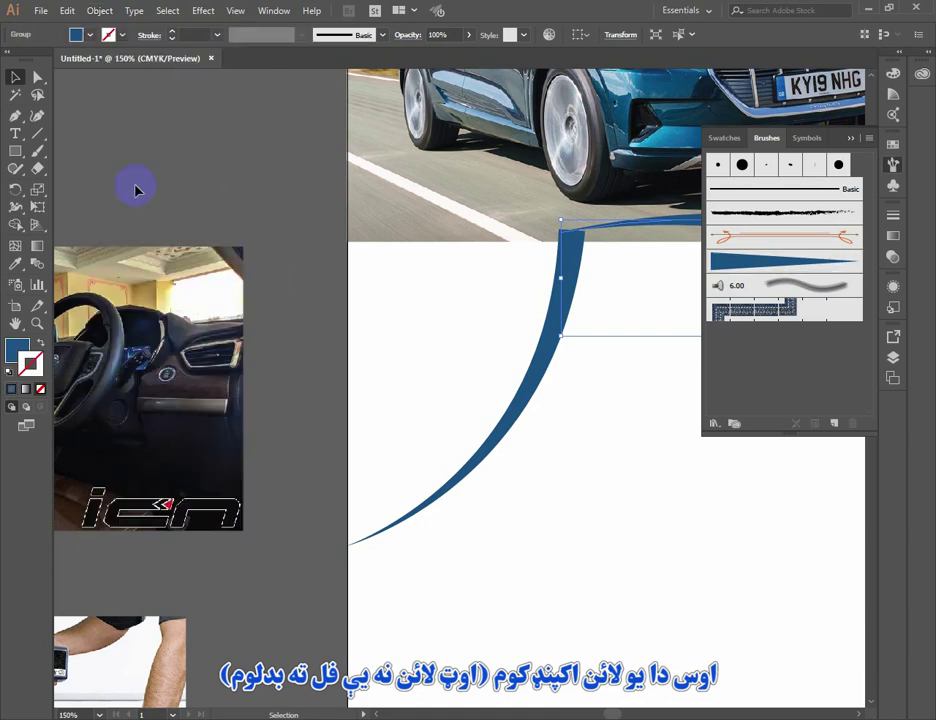
# Reverse the tapered art brush's direction, leaving existing strokes as they are so a new copy of the brush is made.
pyautogui.click(540, 370)
pyautogui.doubleClick(745, 272)
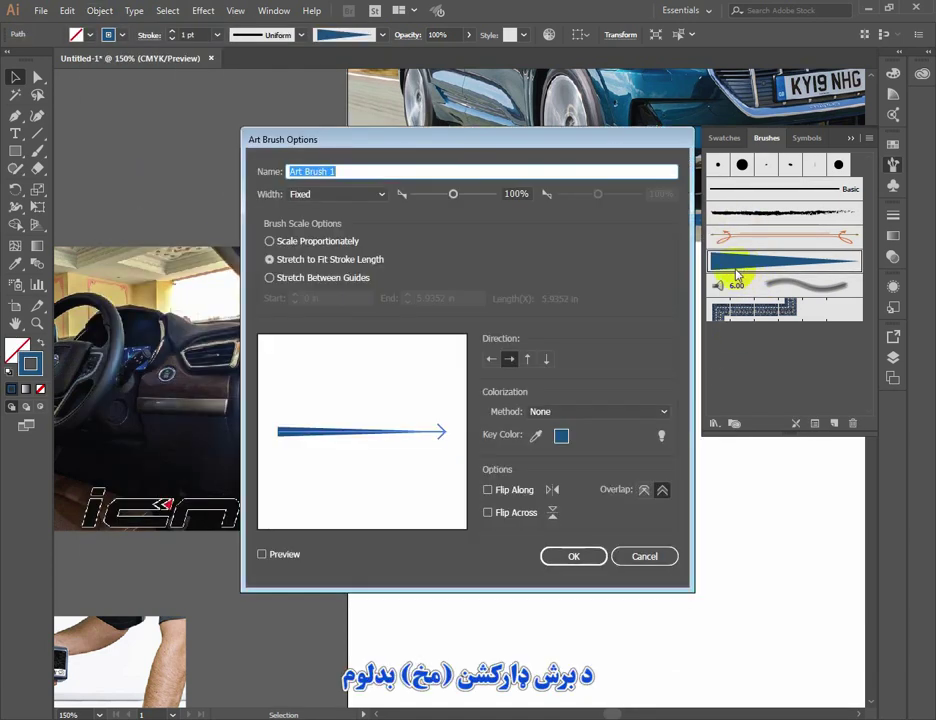
pyautogui.click(565, 553)
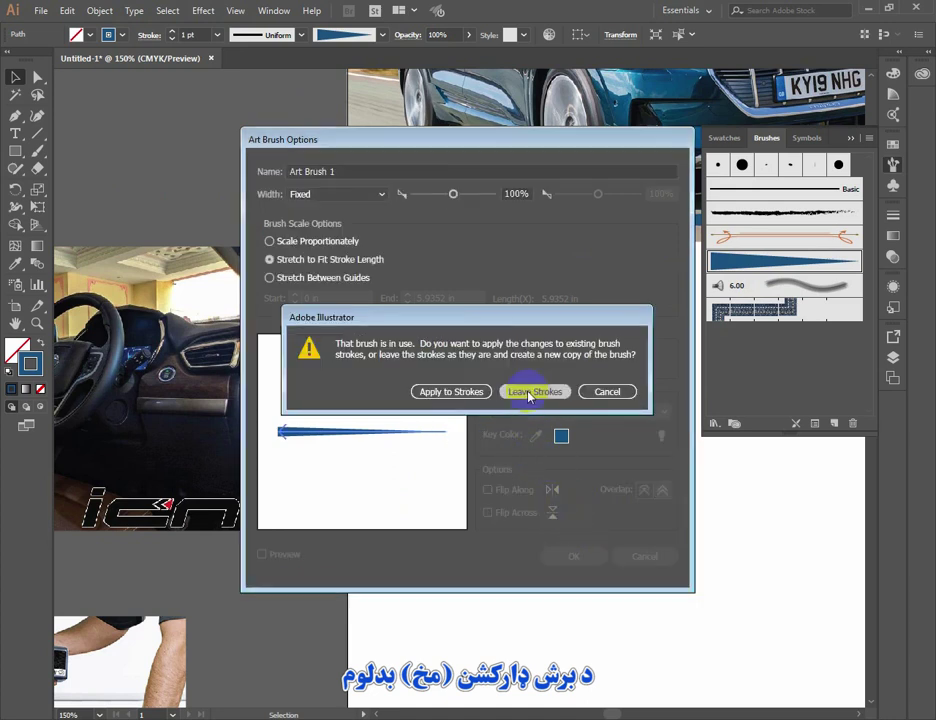
pyautogui.click(524, 404)
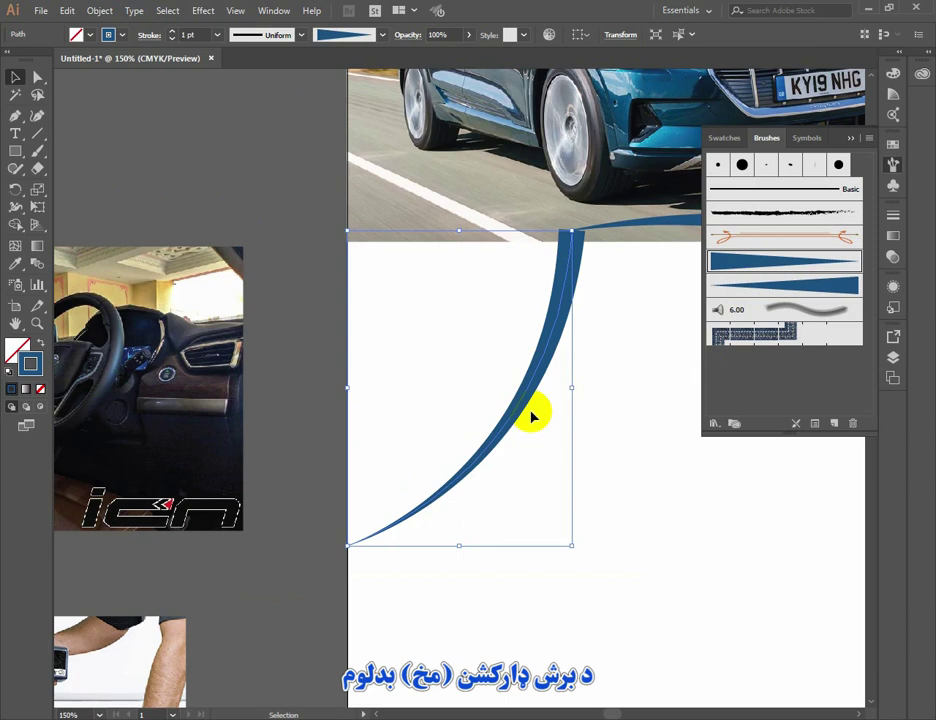
# Apply the reversed tapered brush to the left curve so that it thins towards its upper end.
pyautogui.click(783, 288)
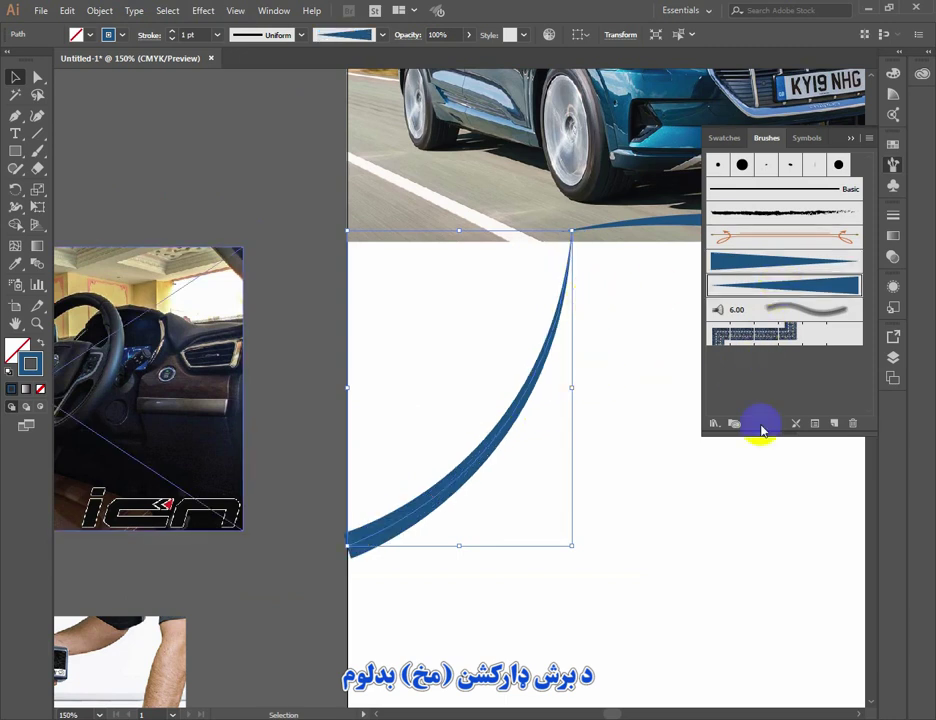
pyautogui.click(592, 370)
pyautogui.moveTo(575, 397); pyautogui.dragTo(464, 429)
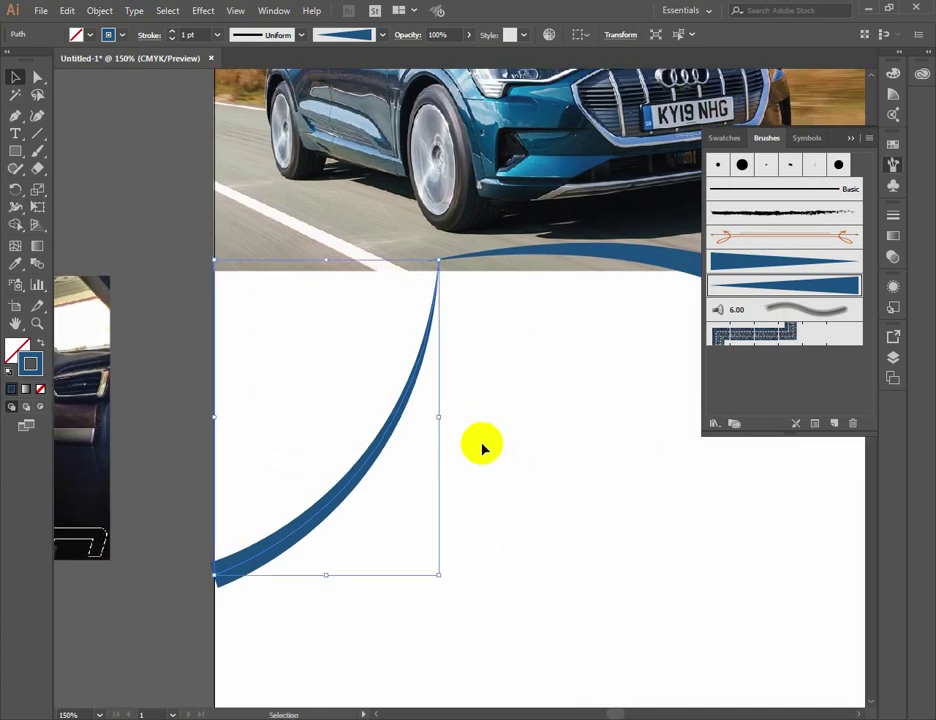
# Draw a short sagging curve across the road up to the curves' upper junction and apply the original tapered brush to it.
pyautogui.click(15, 116)
pyautogui.click(313, 206)
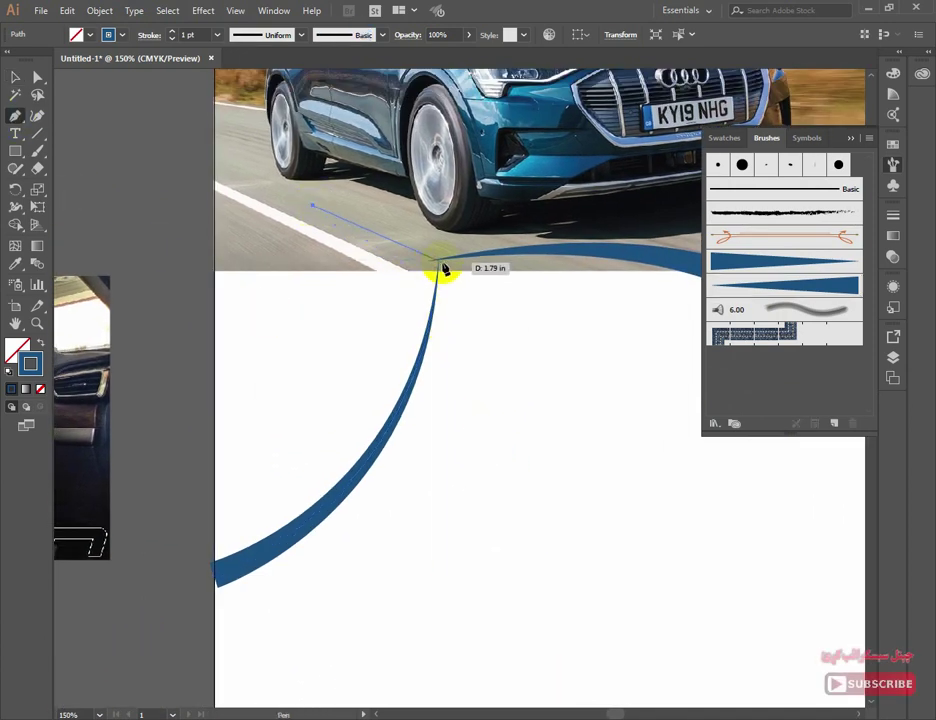
pyautogui.moveTo(445, 263)
pyautogui.mouseDown()
pyautogui.moveTo(529, 263)
pyautogui.moveTo(412, 267)
pyautogui.mouseUp()
pyautogui.press('v')
pyautogui.click(769, 261)
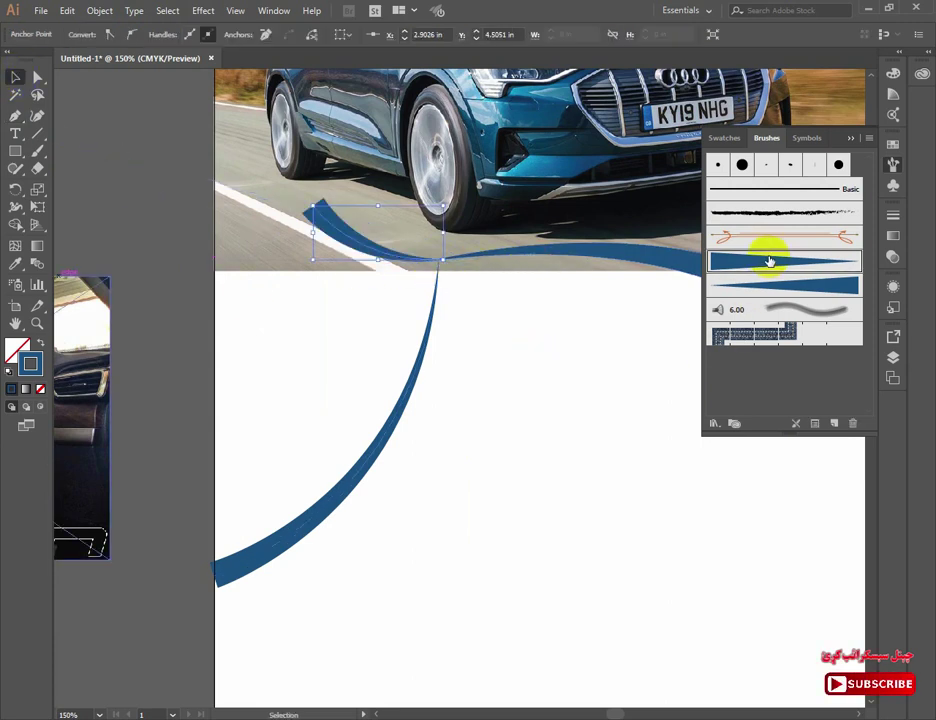
pyautogui.press('a')
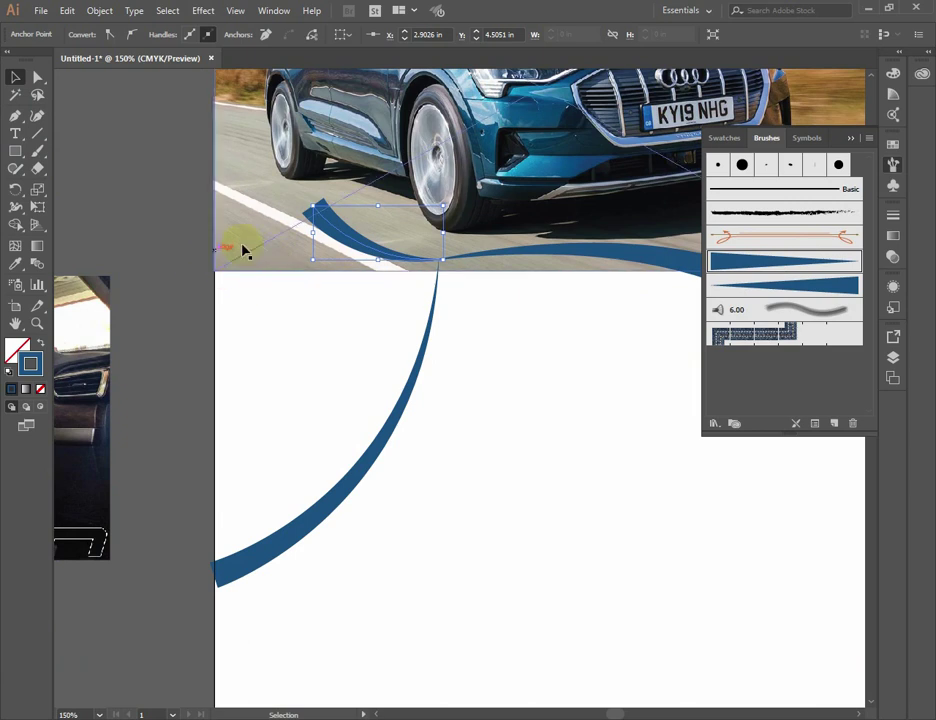
pyautogui.press('v')
# Make a reflected copy of the short curve across the vertical axis and move it left so the wide ends form a peak.
pyautogui.rightClick(340, 220)
pyautogui.moveTo(416, 447)
pyautogui.click(520, 493)
pyautogui.click(537, 418)
pyautogui.click(543, 443)
pyautogui.moveTo(433, 235); pyautogui.dragTo(306, 230)
pyautogui.hotkey('ctrl', '-')
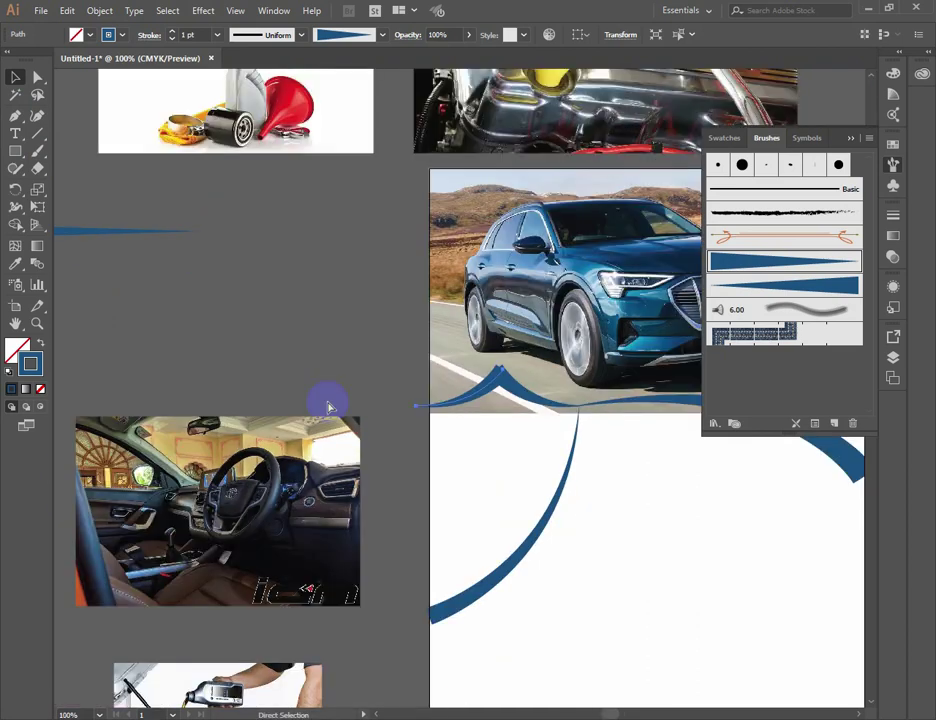
# Expand the appearance of both short brushed curves into filled shapes.
pyautogui.click(99, 11)
pyautogui.click(143, 185)
pyautogui.click(532, 396)
pyautogui.click(99, 11)
pyautogui.click(143, 185)
# Shift the left half of the peak to the right until the two wide ends cross symmetrically.
pyautogui.moveTo(418, 396); pyautogui.dragTo(547, 455)
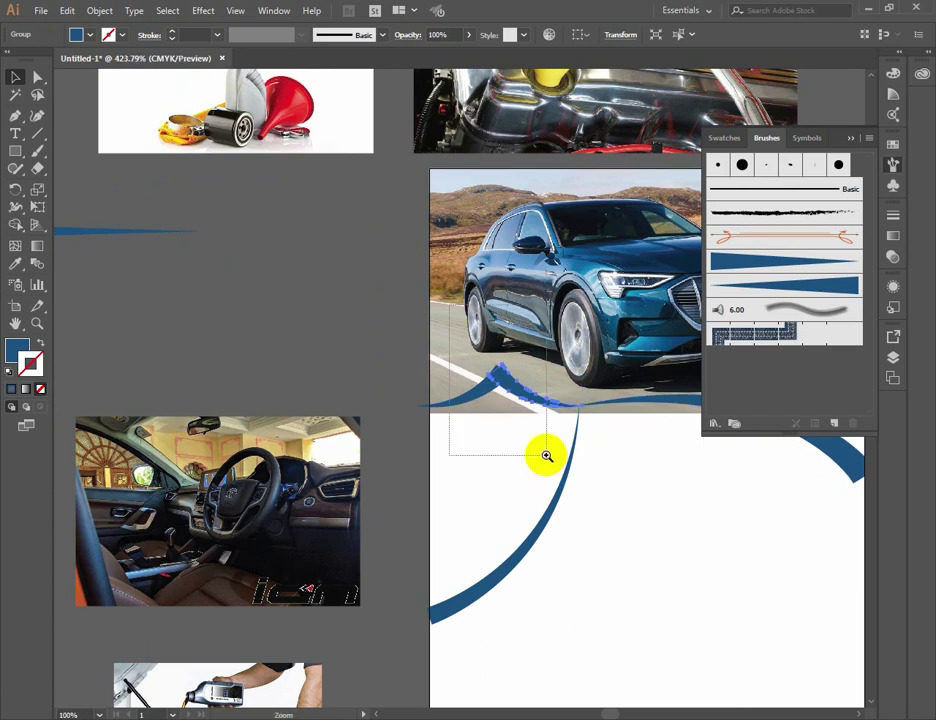
pyautogui.click(14, 80)
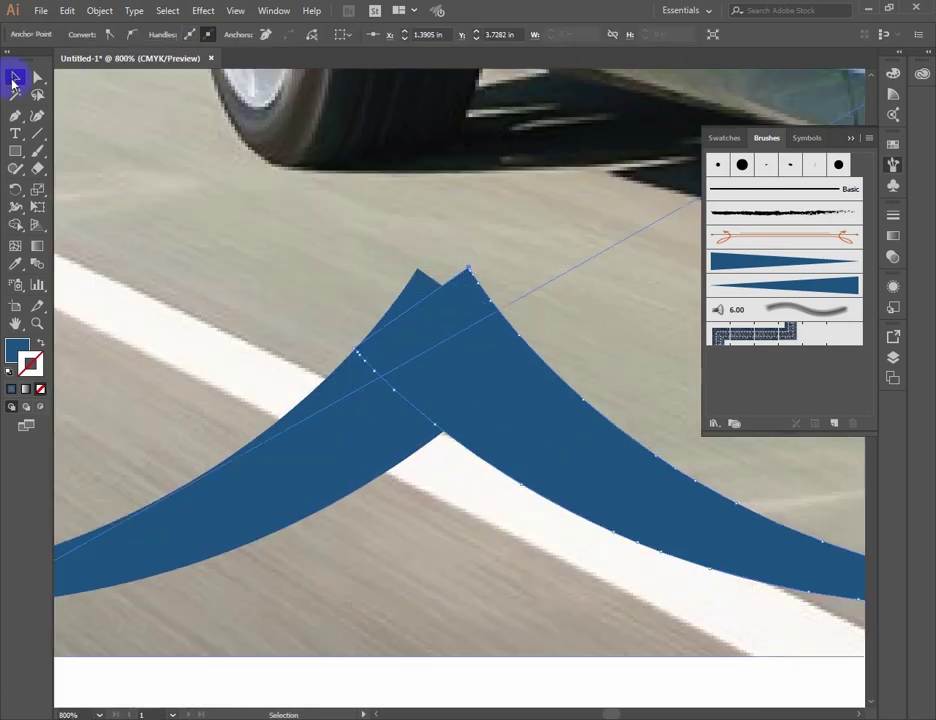
pyautogui.click(292, 697)
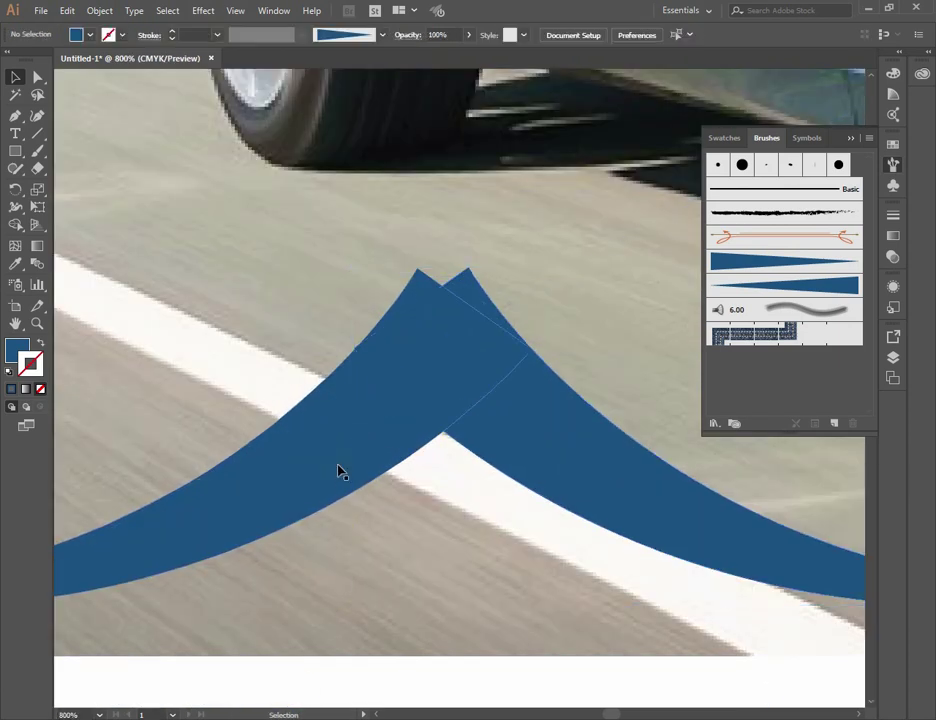
pyautogui.click(339, 470)
pyautogui.press('Right')
pyautogui.press('Right')
pyautogui.press('Right')
pyautogui.press('Right')
pyautogui.press('Right')
pyautogui.press('Right')
pyautogui.press('Right')
pyautogui.press('Right')
pyautogui.press('Right')
pyautogui.moveTo(409, 263); pyautogui.dragTo(446, 276)
pyautogui.hotkey('ctrl', '-')
pyautogui.hotkey('ctrl', '-')
pyautogui.hotkey('ctrl', '-')
pyautogui.hotkey('ctrl', '-')
pyautogui.hotkey('ctrl', '-')
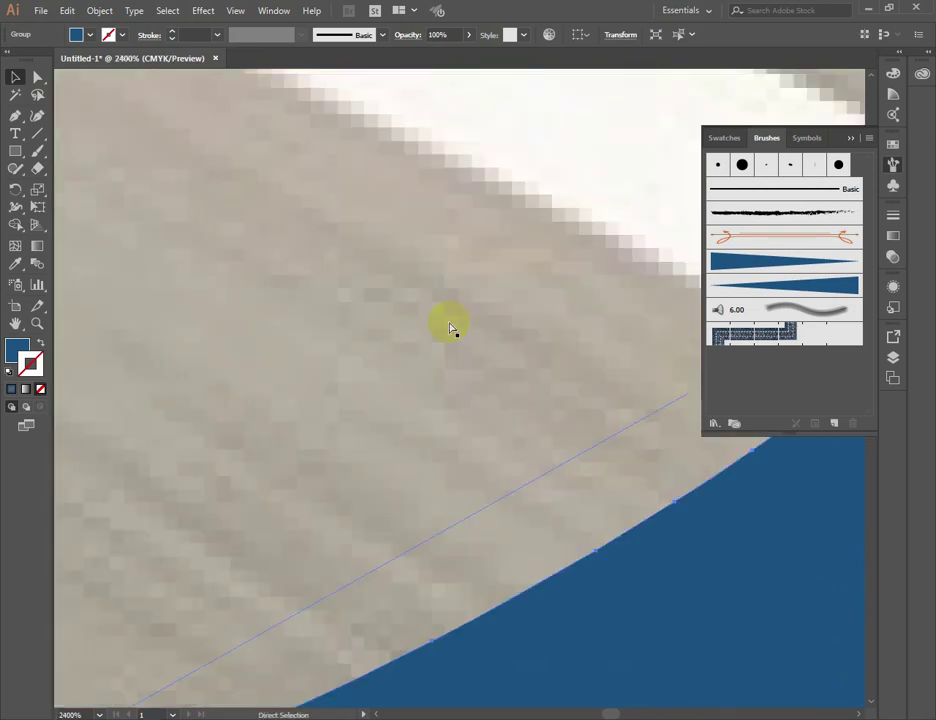
pyautogui.moveTo(572, 402); pyautogui.dragTo(236, 347)
pyautogui.keyDown('shift'); pyautogui.click(640, 336); pyautogui.keyUp('shift')
pyautogui.moveTo(476, 335); pyautogui.dragTo(351, 390)
pyautogui.hotkey('ctrl', '-')
pyautogui.hotkey('ctrl', '-')
pyautogui.hotkey('ctrl', '-')
# Lock the car photo behind the blue shapes.
pyautogui.click(274, 157)
pyautogui.click(100, 10)
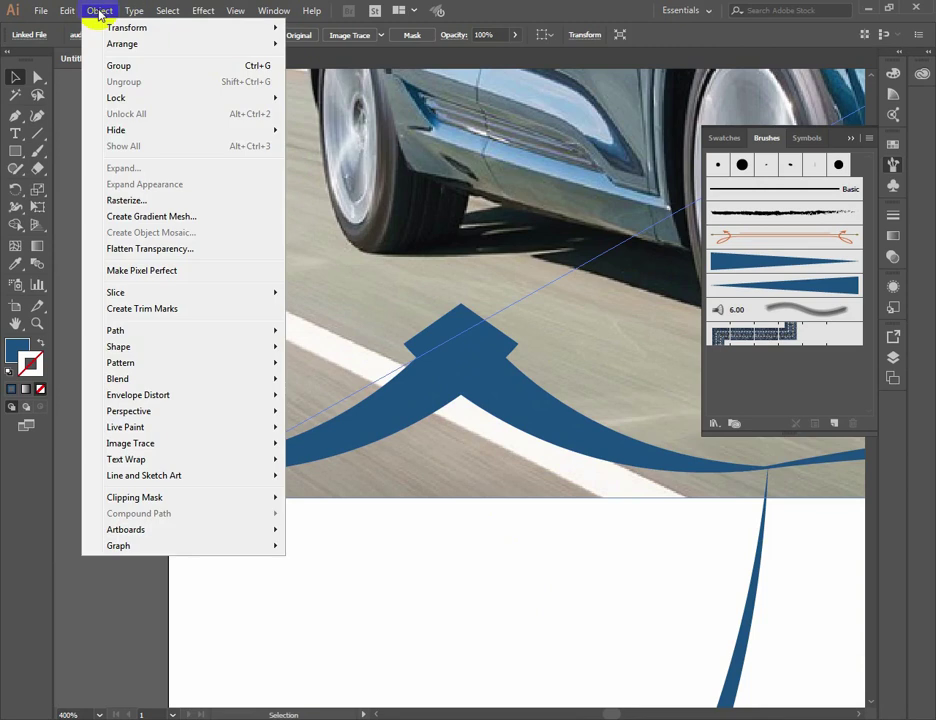
pyautogui.moveTo(120, 104)
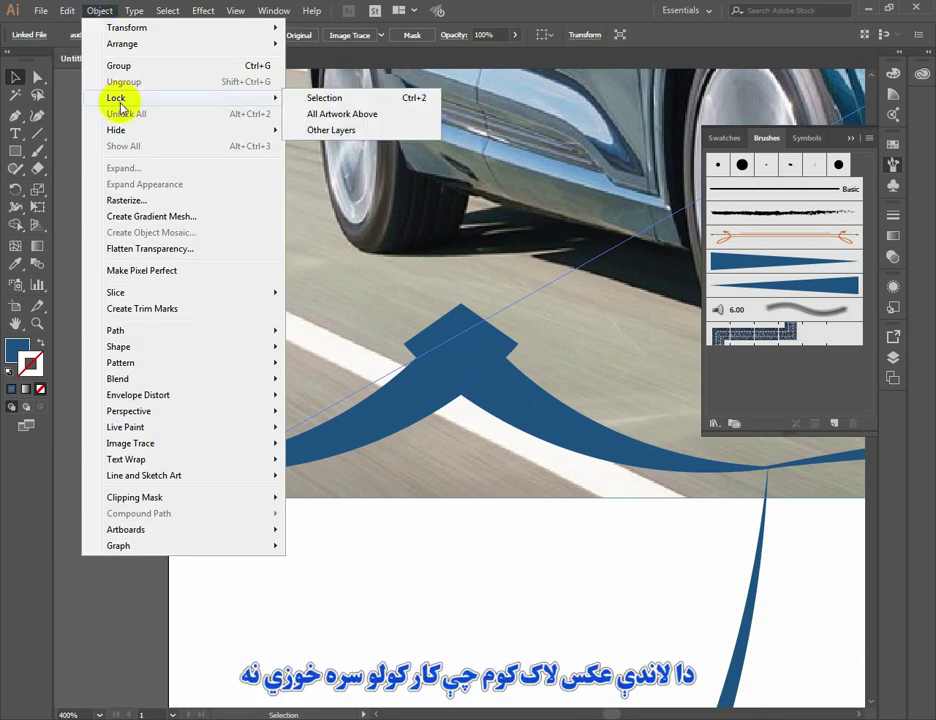
pyautogui.click(325, 98)
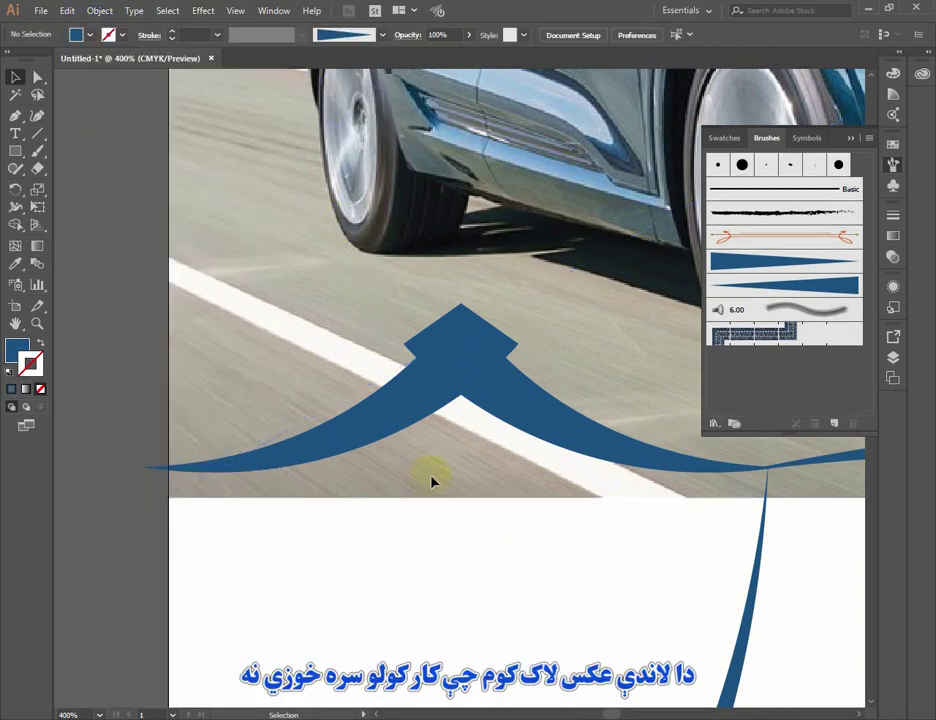
# Cut off the two protruding corners at the peak with the Shape Builder, leaving one clean pointed tip.
pyautogui.moveTo(506, 369)
pyautogui.mouseDown()
pyautogui.moveTo(489, 388)
pyautogui.moveTo(430, 386)
pyautogui.mouseUp()
pyautogui.click(15, 225)
pyautogui.keyDown('alt'); pyautogui.click(485, 337); pyautogui.keyUp('alt')
pyautogui.keyDown('alt'); pyautogui.click(433, 331); pyautogui.keyUp('alt')
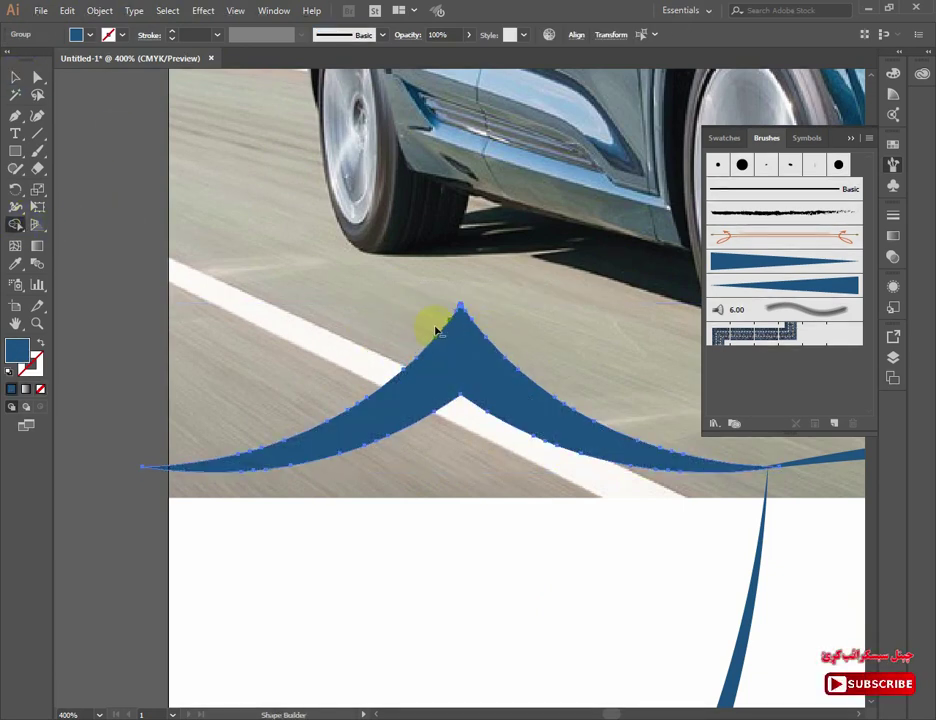
pyautogui.press('v')
pyautogui.click(512, 558)
# Draw an unfilled sagging curve from the left curve to the upper curve's right part and apply the reversed tapered brush.
pyautogui.hotkey('ctrl', '1')
pyautogui.moveTo(734, 495); pyautogui.dragTo(631, 376)
pyautogui.moveTo(471, 450); pyautogui.dragTo(387, 418)
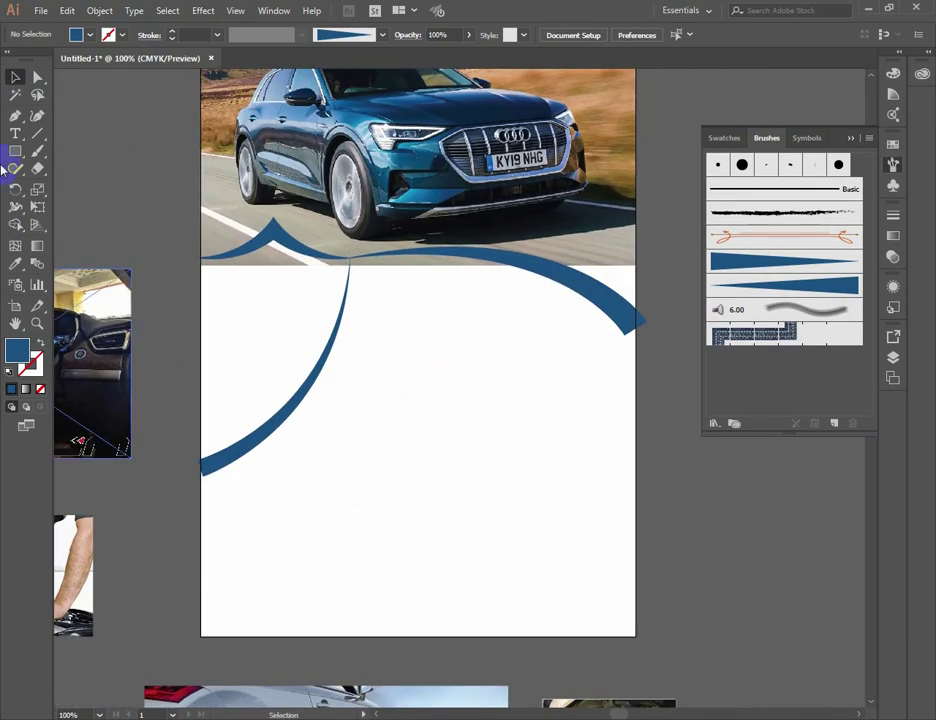
pyautogui.click(317, 376)
pyautogui.moveTo(602, 303)
pyautogui.mouseDown()
pyautogui.moveTo(717, 167)
pyautogui.moveTo(695, 158)
pyautogui.moveTo(716, 117)
pyautogui.mouseUp()
pyautogui.click(764, 287)
pyautogui.click(40, 390)
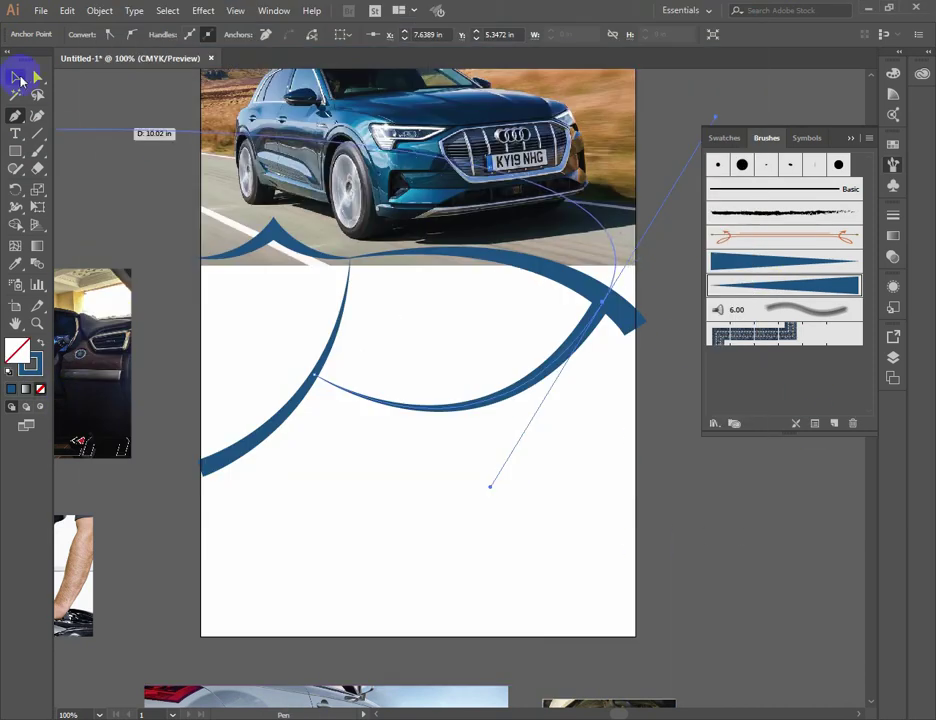
pyautogui.click(17, 77)
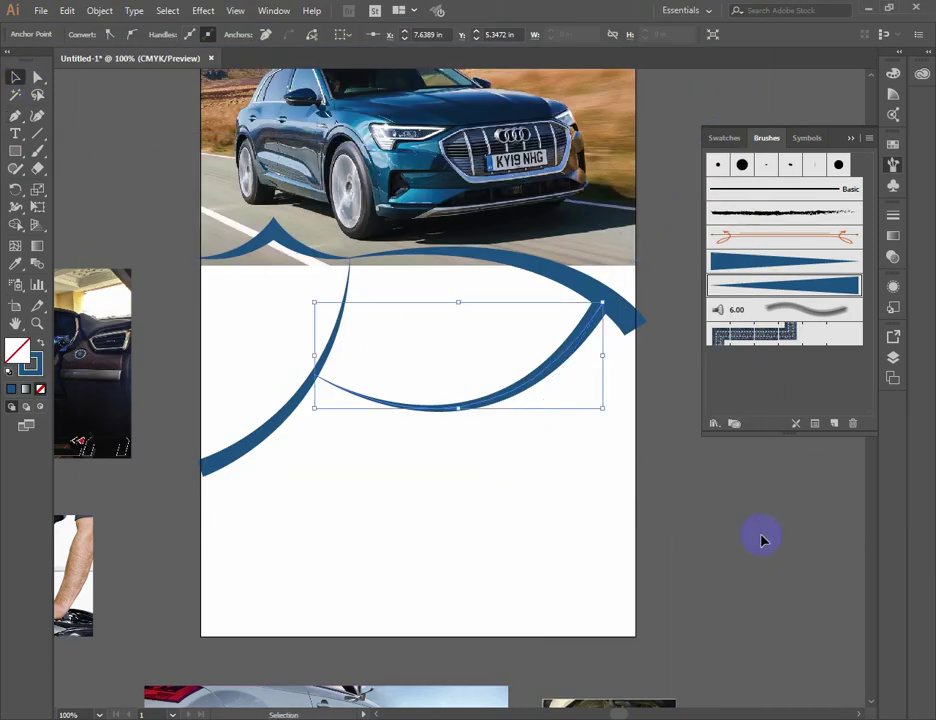
# Stretch the new curve slightly to the left and enlarge the upper curve so its wide end runs past the page's right edge.
pyautogui.moveTo(315, 356); pyautogui.dragTo(308, 357)
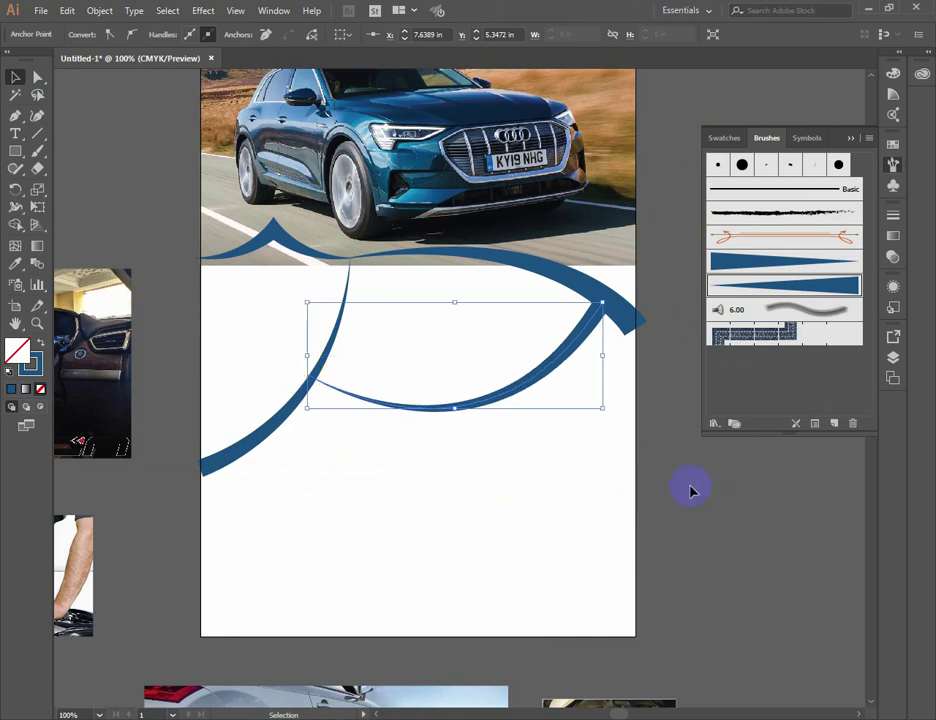
pyautogui.click(692, 490)
pyautogui.click(609, 322)
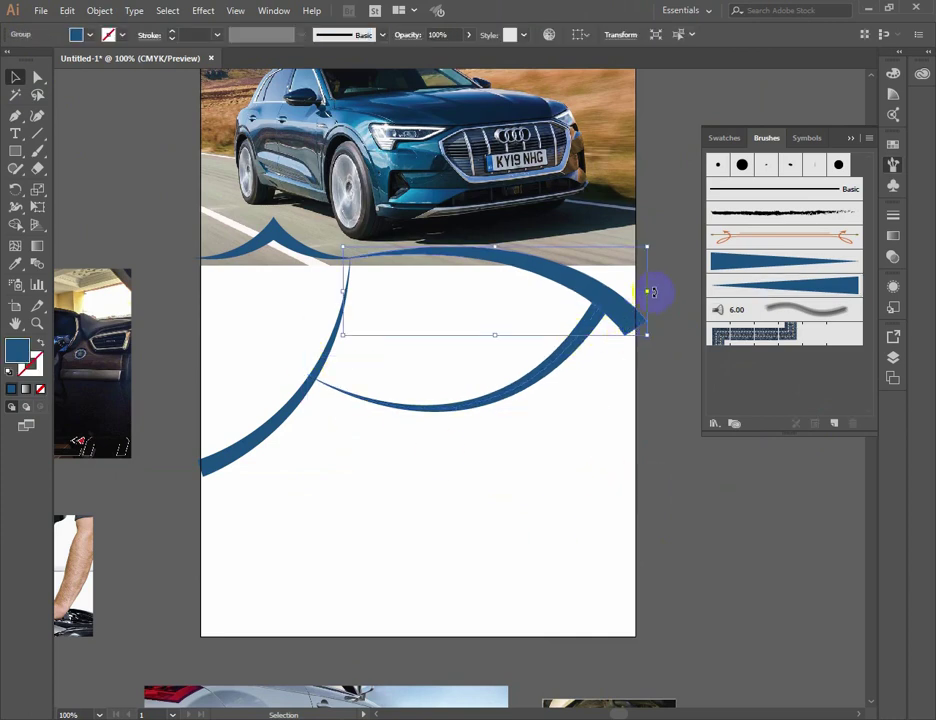
pyautogui.moveTo(647, 338); pyautogui.dragTo(659, 340)
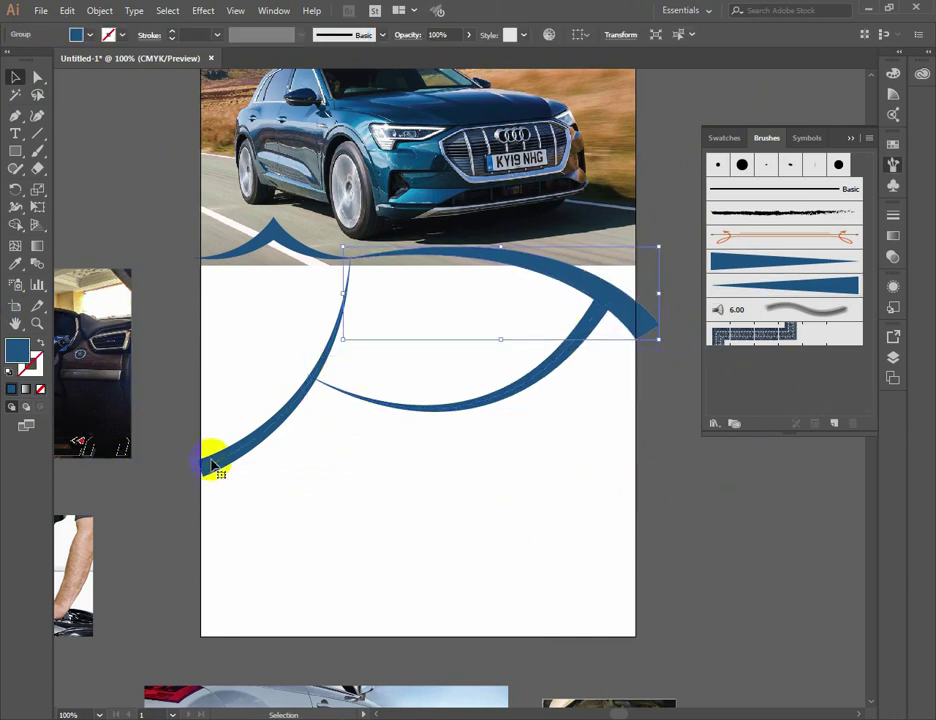
# Expand the appearance of the left curve and the middle curve into filled shapes.
pyautogui.click(212, 465)
pyautogui.click(99, 10)
pyautogui.click(115, 184)
pyautogui.click(512, 394)
pyautogui.click(99, 10)
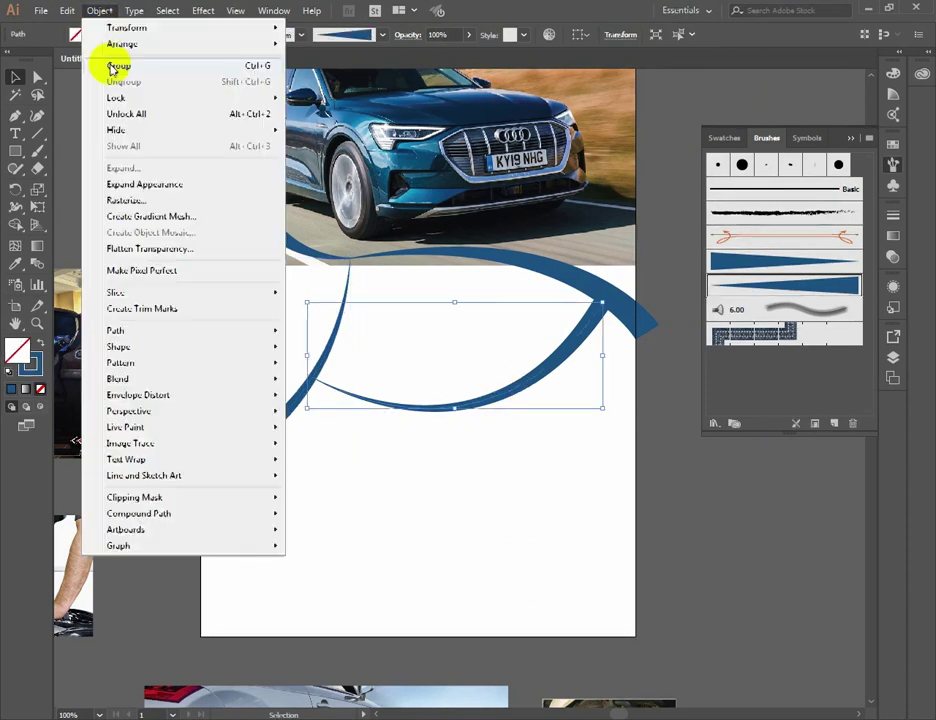
pyautogui.click(121, 184)
# Widen the left curve so its wide end extends past the page's left edge.
pyautogui.click(246, 443)
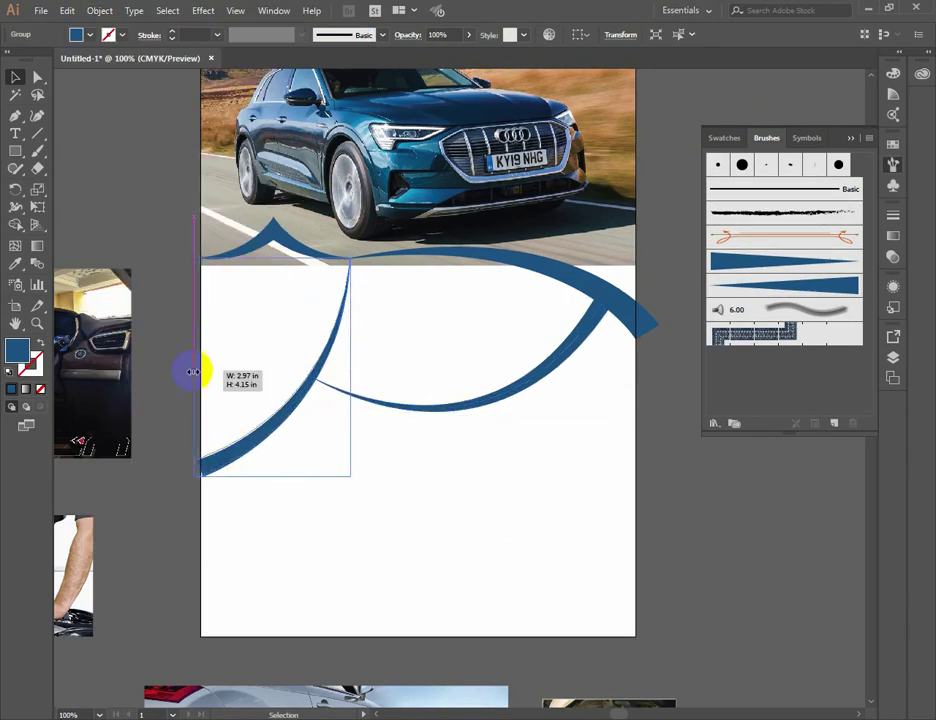
pyautogui.moveTo(193, 372); pyautogui.dragTo(195, 372)
pyautogui.click(407, 468)
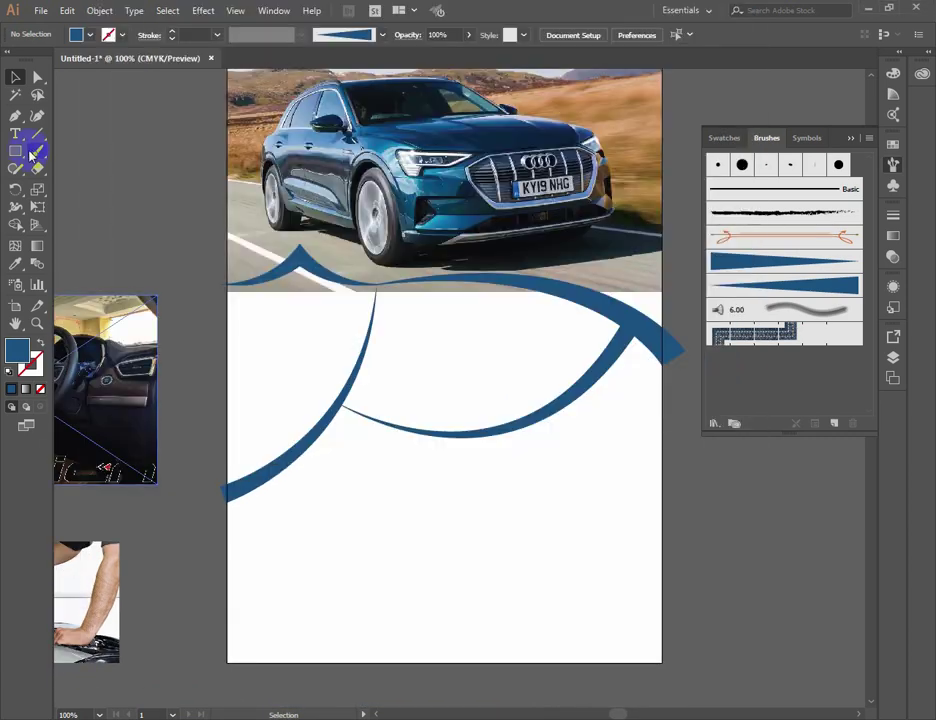
# Draw a small solid blue circle over the junction of the left and middle curves.
pyautogui.moveTo(16, 150); pyautogui.dragTo(62, 187)
pyautogui.moveTo(328, 389)
pyautogui.mouseDown()
pyautogui.moveTo(362, 438)
pyautogui.moveTo(353, 413)
pyautogui.moveTo(344, 421)
pyautogui.mouseUp()
pyautogui.click(16, 77)
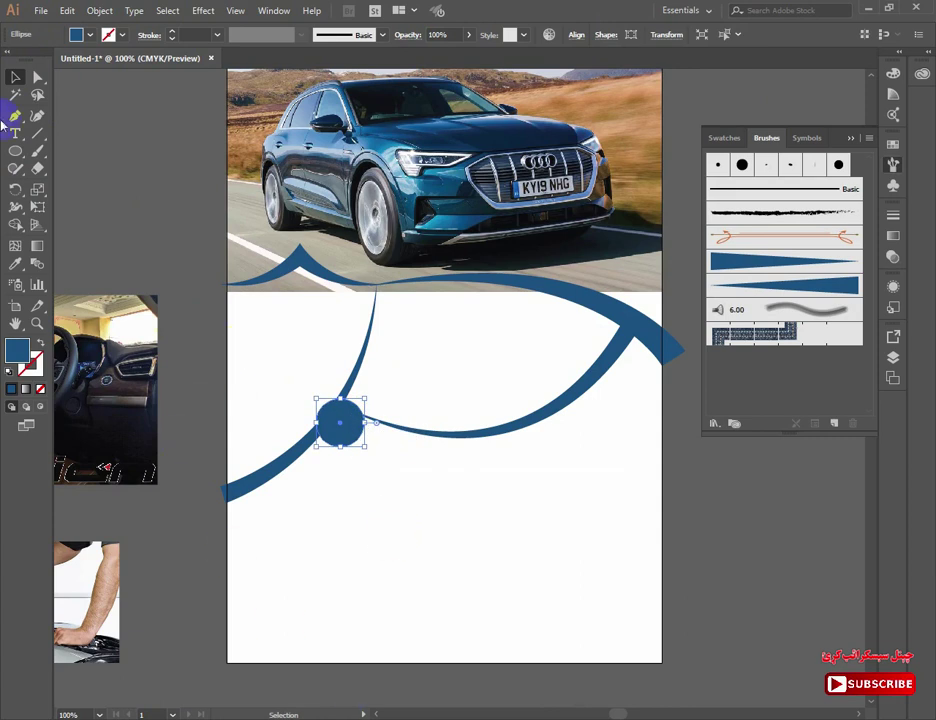
# Draw an unfilled bowed curve from the circle to the page's bottom-right corner and apply the reversed tapered brush.
pyautogui.click(15, 116)
pyautogui.click(340, 416)
pyautogui.moveTo(658, 664); pyautogui.dragTo(846, 655)
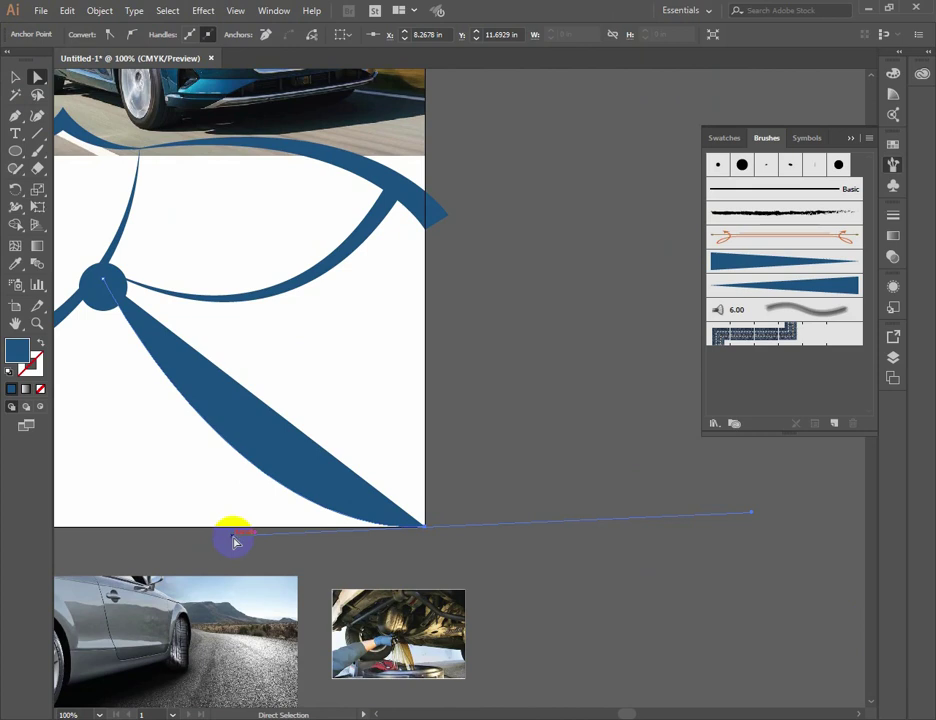
pyautogui.moveTo(232, 536); pyautogui.dragTo(104, 530)
pyautogui.click(40, 390)
pyautogui.click(783, 286)
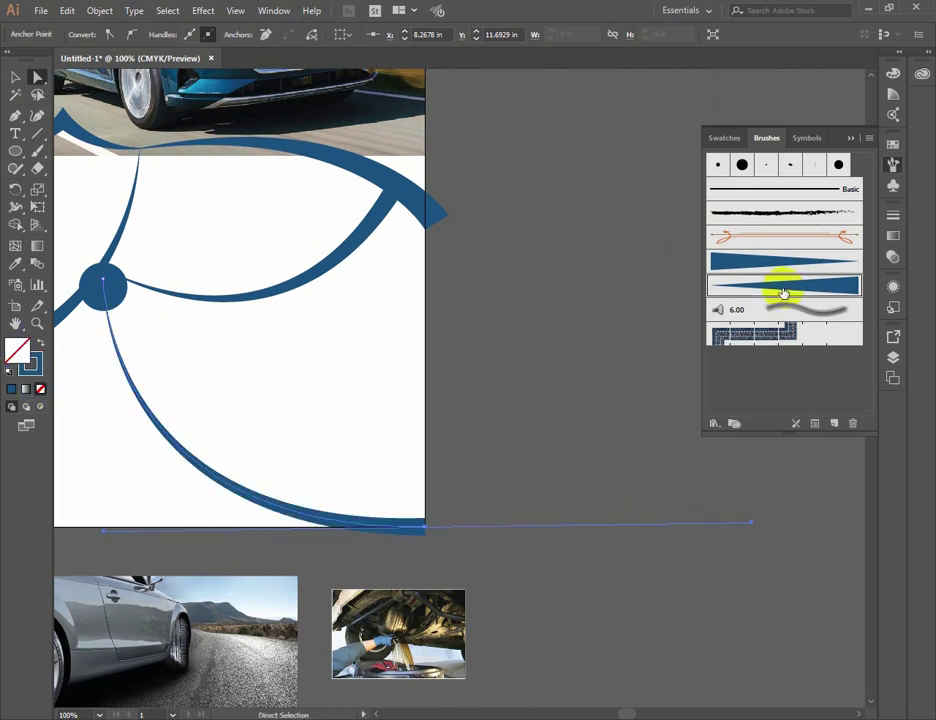
pyautogui.hotkey('ctrl', '-')
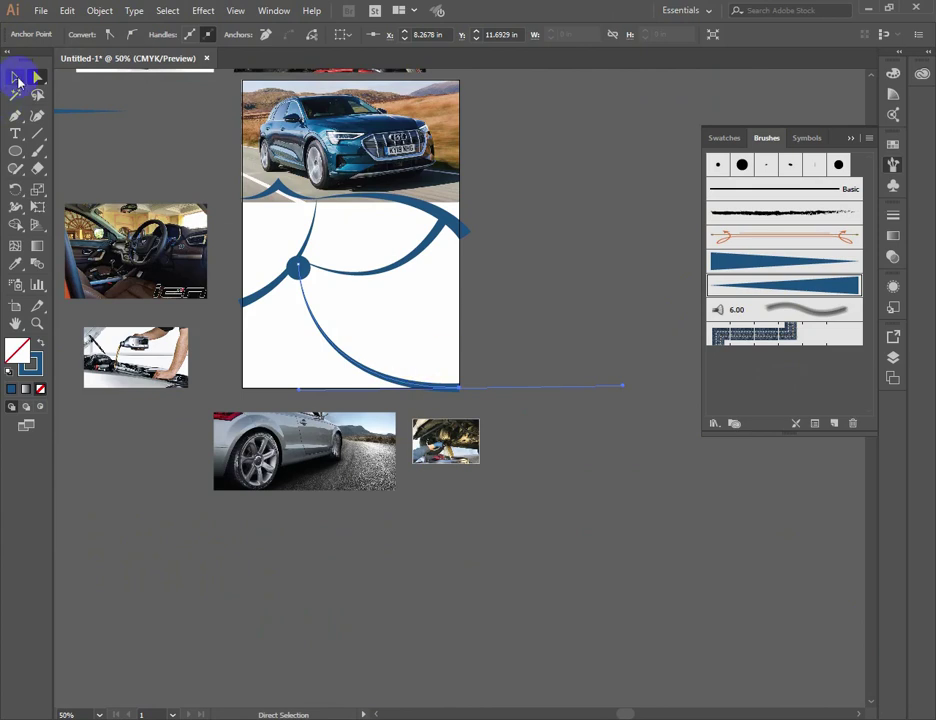
# Expand the appearance of the curve running to the bottom-right page corner.
pyautogui.click(16, 78)
pyautogui.click(101, 10)
pyautogui.click(205, 184)
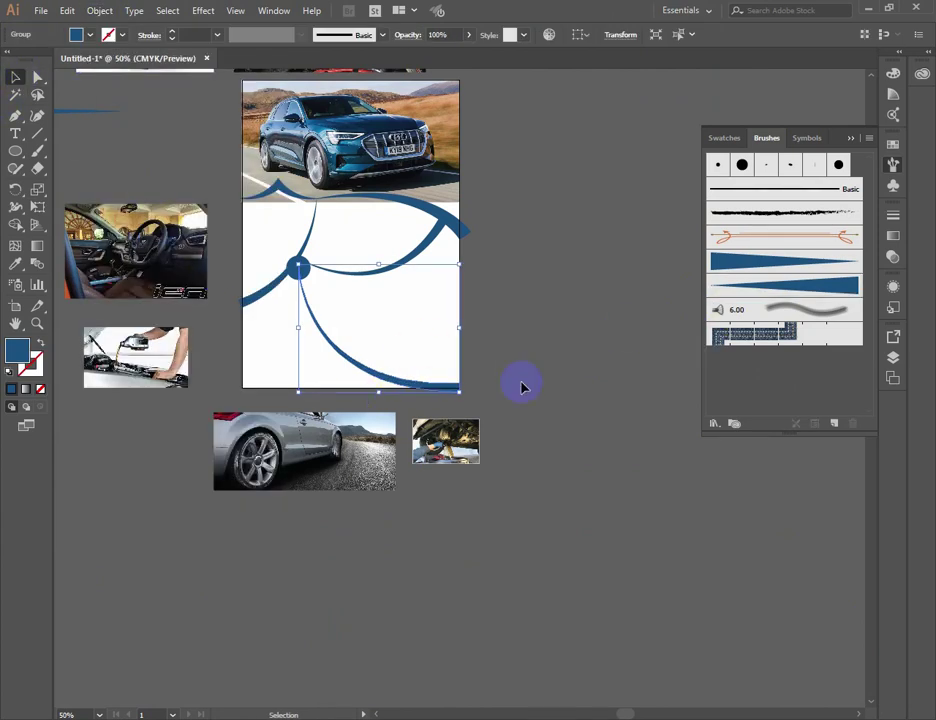
pyautogui.click(595, 205)
# Start a Pen path where the left curve meets the page's left edge and trace that curve up to the junction below the car photo.
pyautogui.scroll(3, 378, 411)
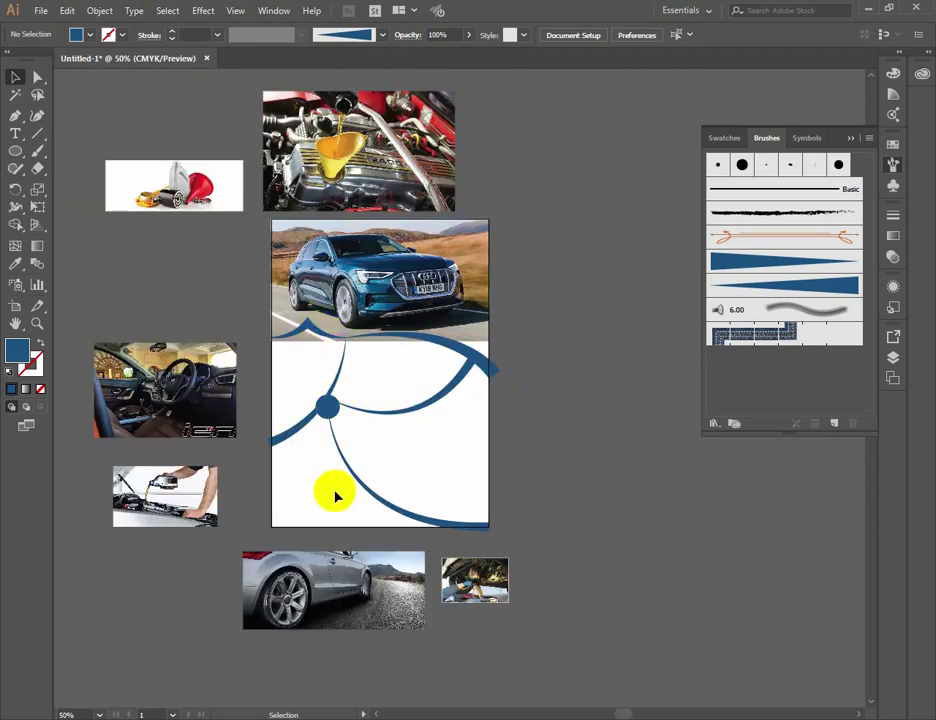
pyautogui.moveTo(566, 615); pyautogui.dragTo(565, 615)
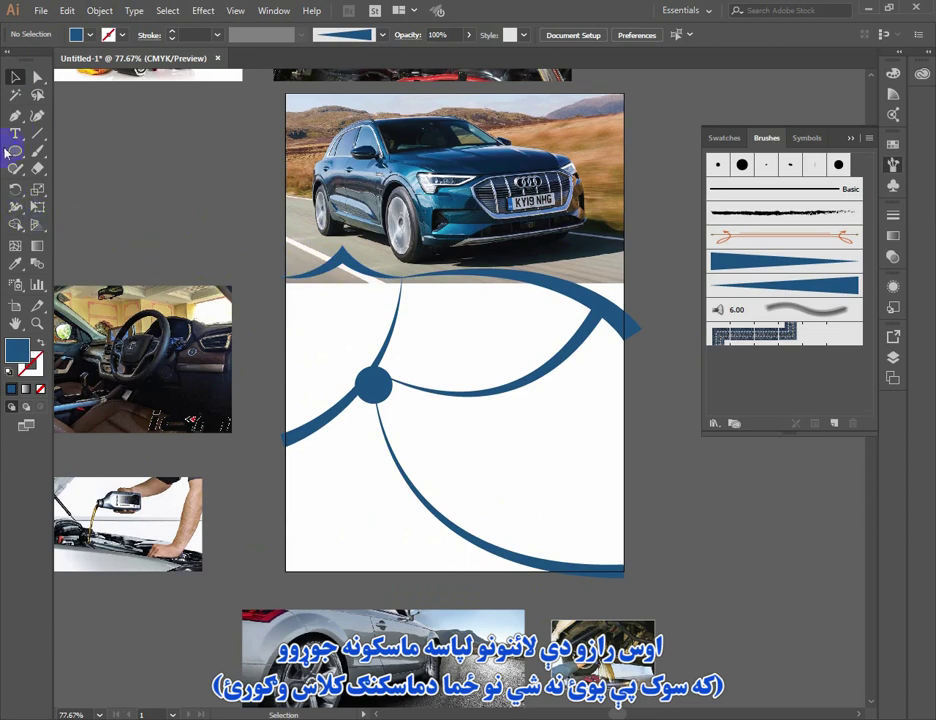
pyautogui.click(286, 274)
pyautogui.moveTo(219, 196); pyautogui.dragTo(487, 466)
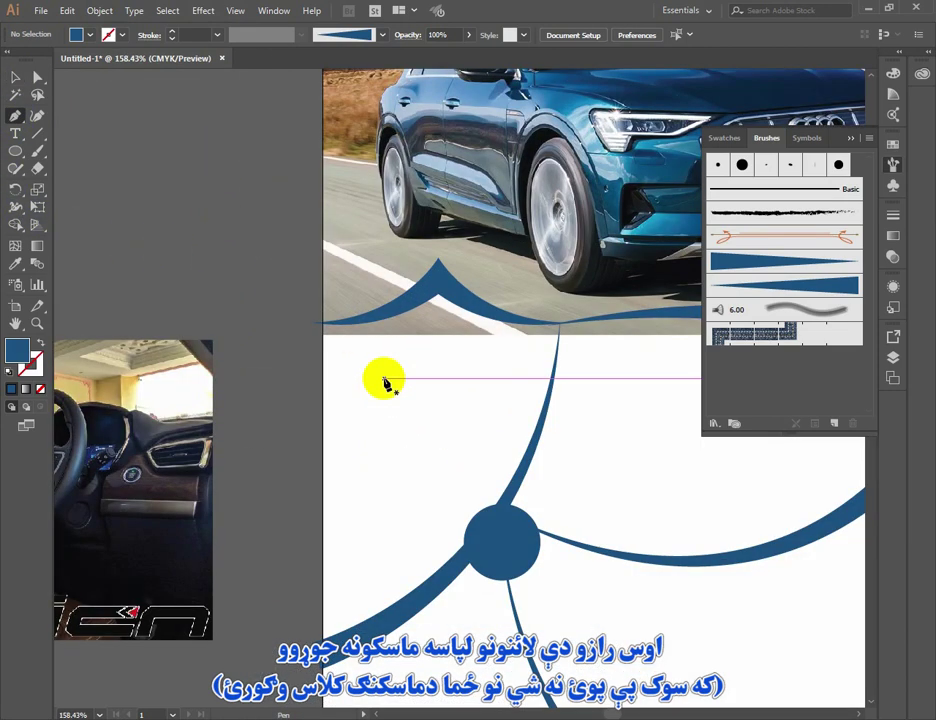
pyautogui.click(303, 328)
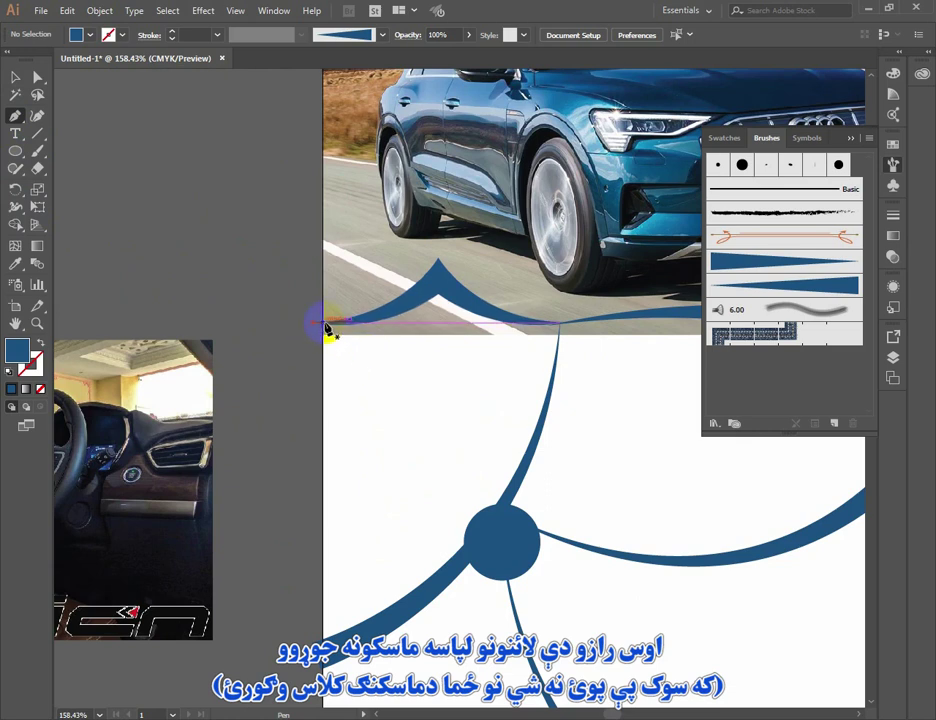
pyautogui.moveTo(263, 246); pyautogui.dragTo(652, 547)
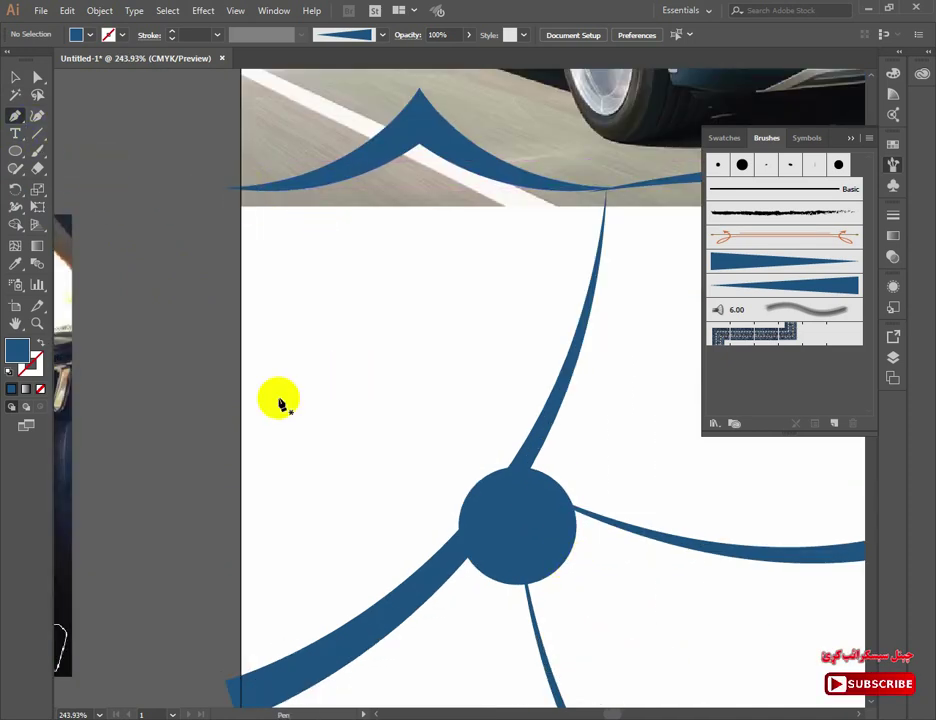
pyautogui.moveTo(305, 602); pyautogui.dragTo(311, 547)
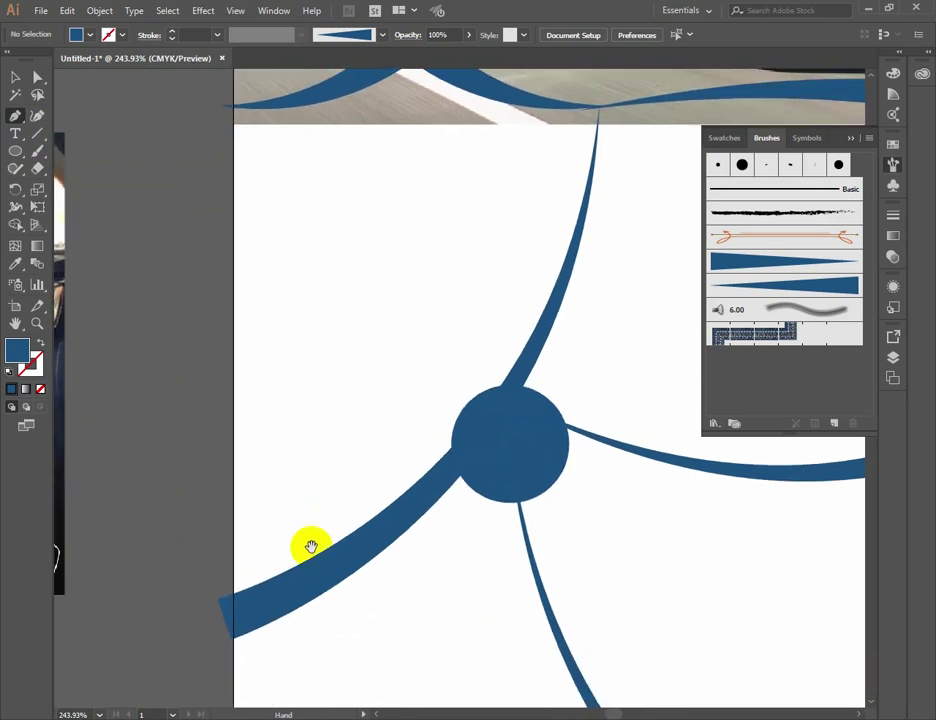
pyautogui.click(235, 622)
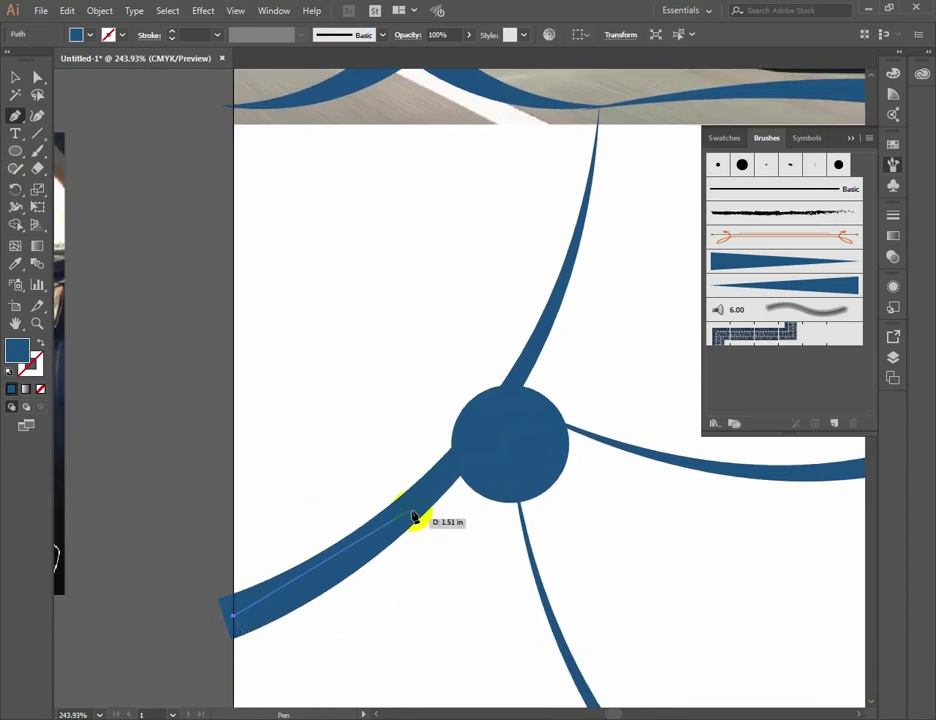
pyautogui.moveTo(560, 314); pyautogui.dragTo(522, 430)
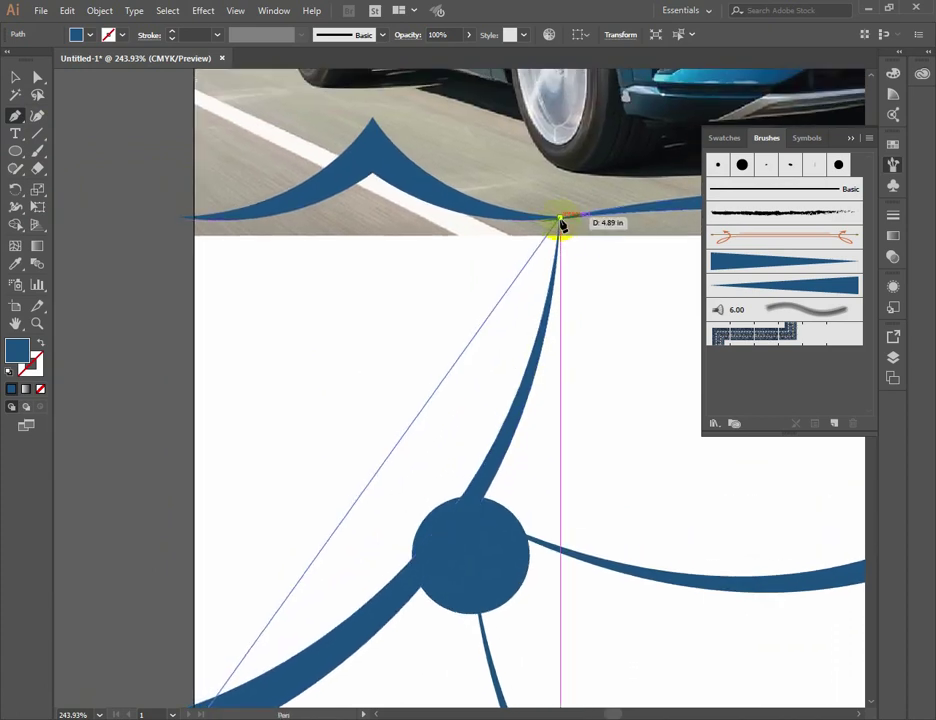
pyautogui.moveTo(560, 218); pyautogui.dragTo(560, 290)
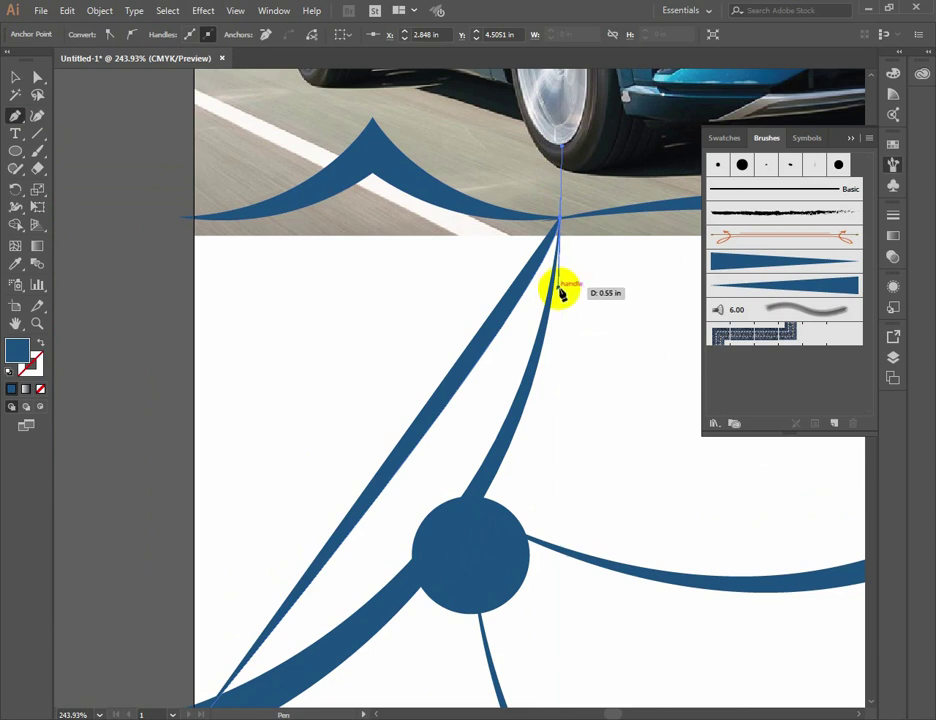
pyautogui.moveTo(560, 290); pyautogui.dragTo(526, 620)
pyautogui.click(560, 219)
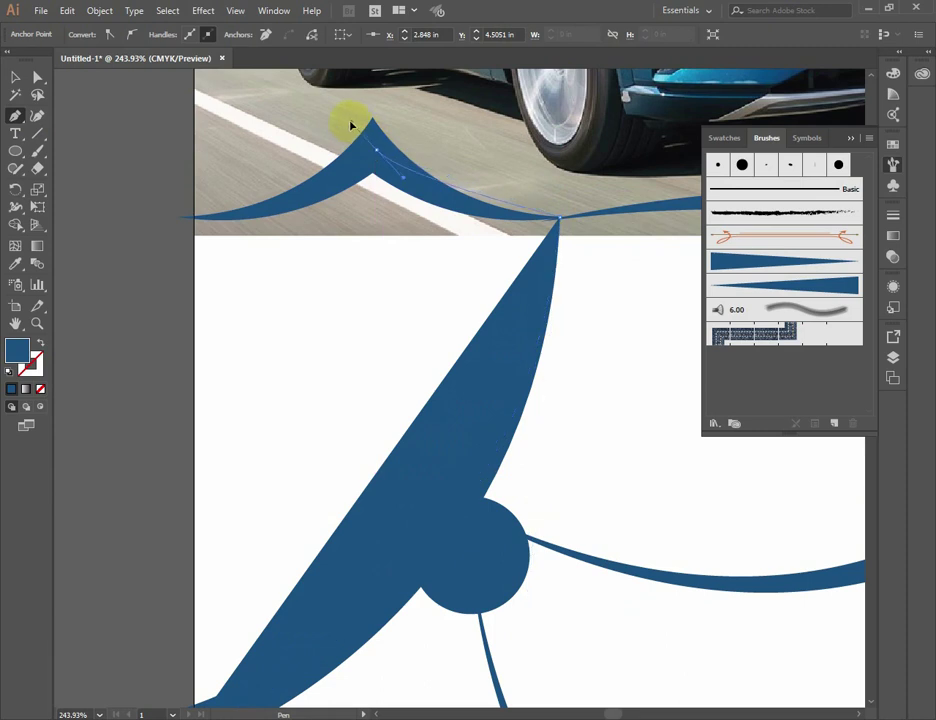
# Continue the path along the peaked curve to the page's left edge and close it at its starting point.
pyautogui.moveTo(318, 88); pyautogui.dragTo(315, 151)
pyautogui.moveTo(378, 234); pyautogui.dragTo(183, 290)
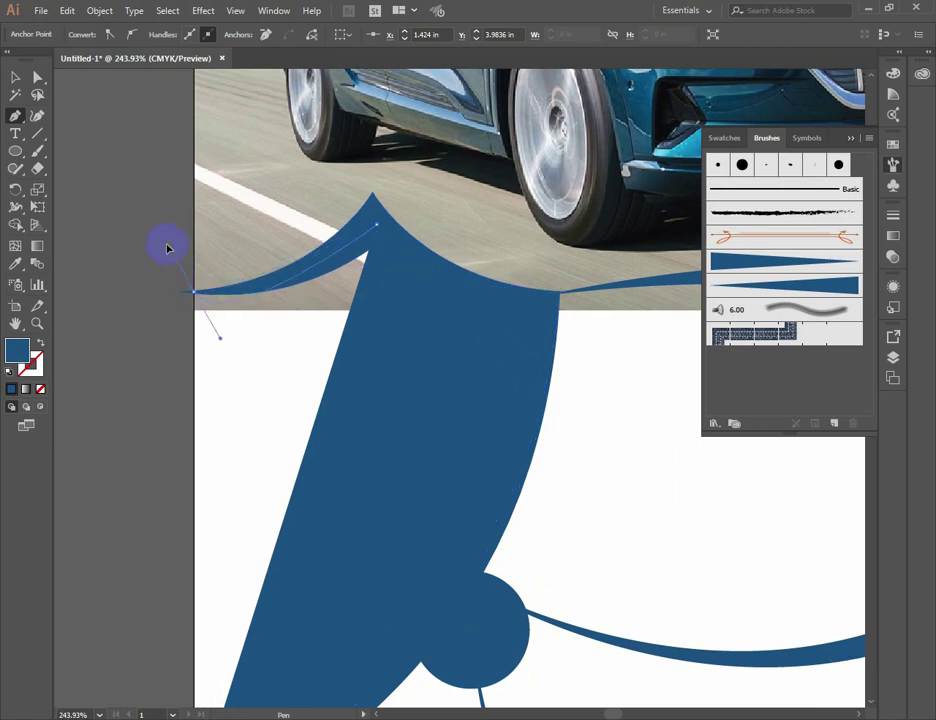
pyautogui.moveTo(111, 286); pyautogui.dragTo(111, 284)
pyautogui.moveTo(463, 388); pyautogui.dragTo(487, 217)
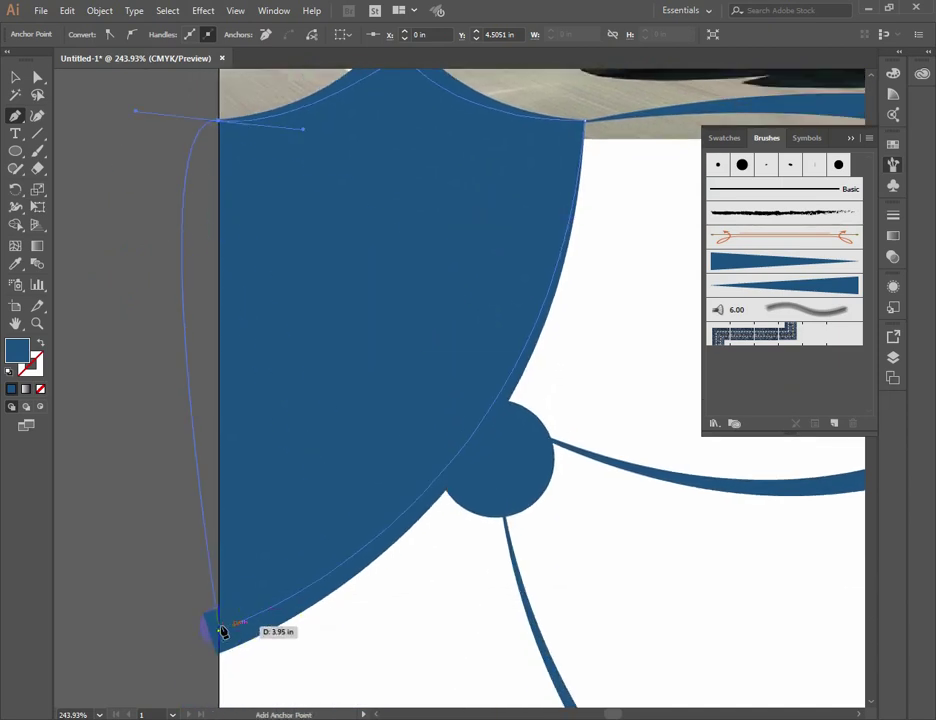
pyautogui.click(219, 121)
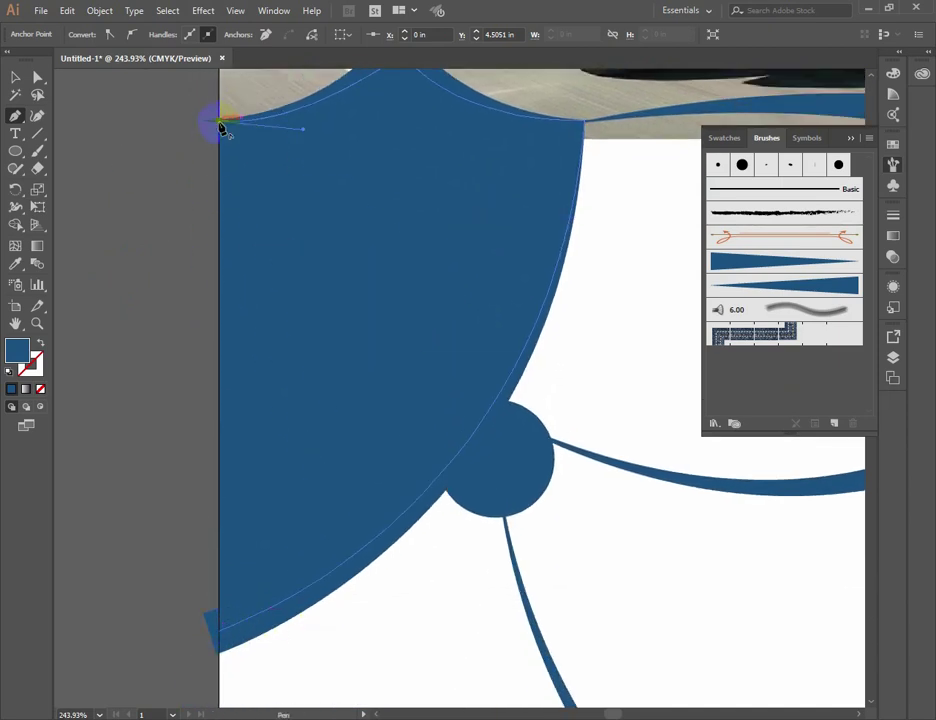
pyautogui.click(219, 633)
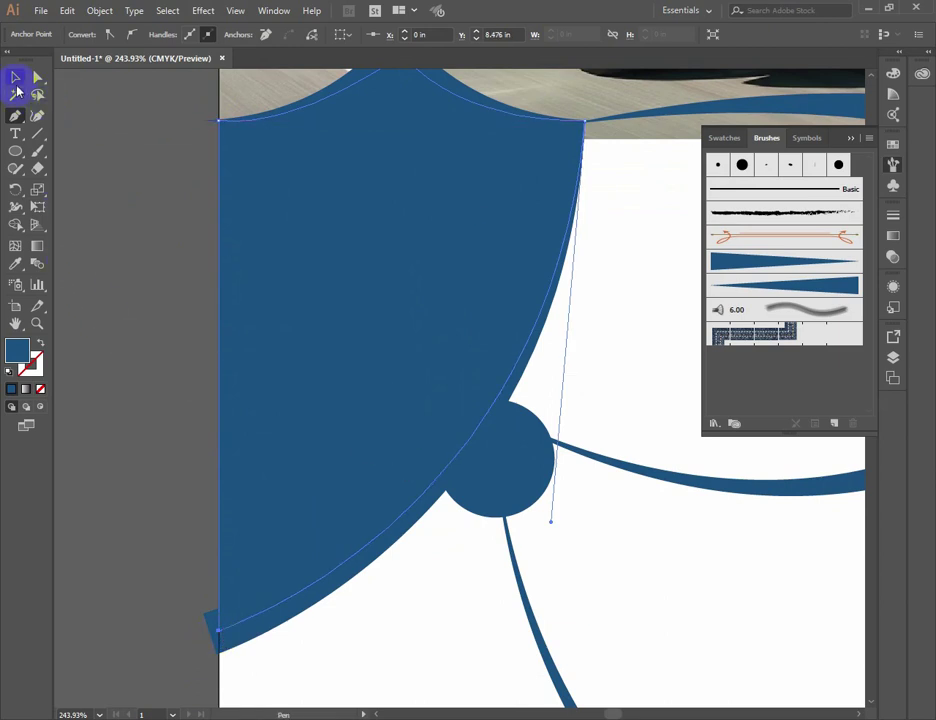
# Fill the closed left shape with light blue B6DEFF.
pyautogui.click(15, 86)
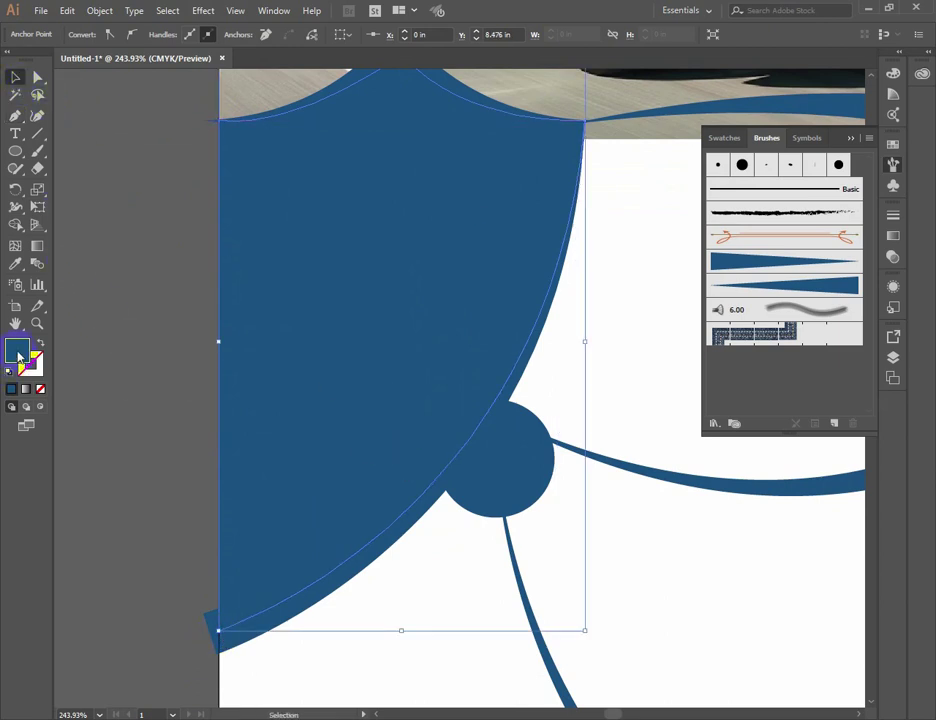
pyautogui.doubleClick(17, 350)
pyautogui.moveTo(270, 477); pyautogui.dragTo(185, 441)
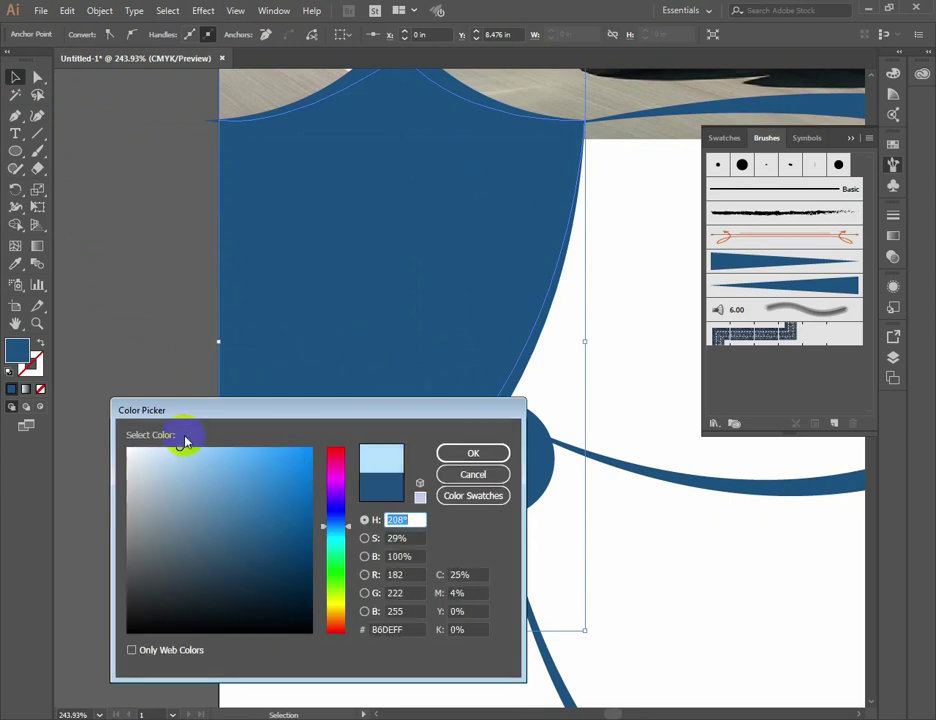
pyautogui.click(471, 451)
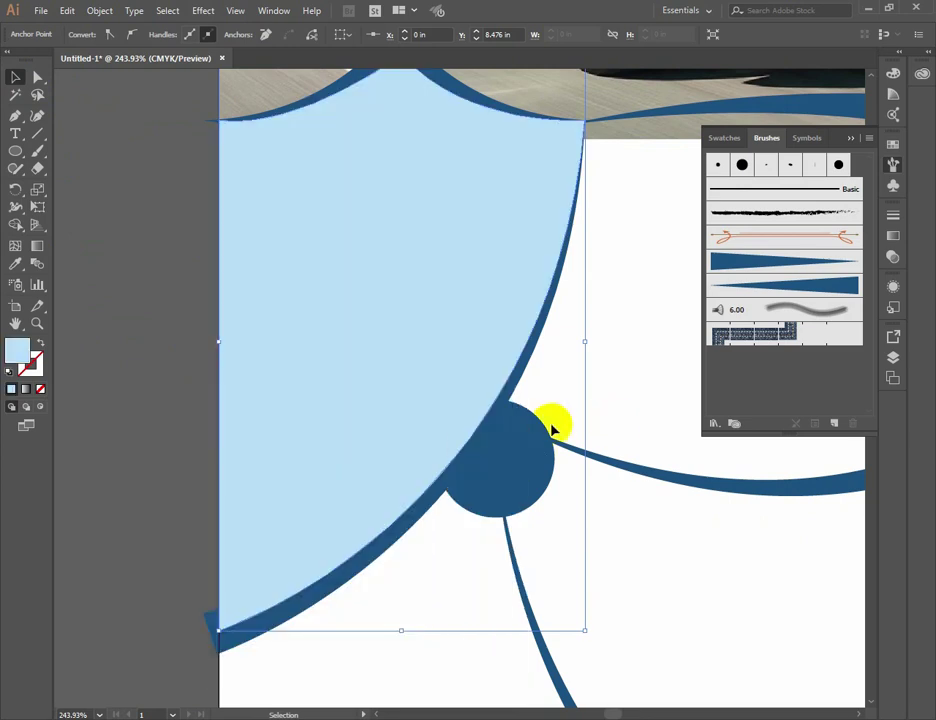
# Start a second Pen shape at the middle area's right tip and trace the upper curve to the junction with the left shape.
pyautogui.click(550, 341)
pyautogui.moveTo(637, 384); pyautogui.dragTo(330, 391)
pyautogui.hotkey('ctrl', '-')
pyautogui.moveTo(537, 634); pyautogui.dragTo(382, 675)
pyautogui.click(16, 117)
pyautogui.click(660, 285)
pyautogui.moveTo(148, 213); pyautogui.dragTo(117, 288)
pyautogui.moveTo(520, 290); pyautogui.dragTo(287, 261)
pyautogui.moveTo(366, 107); pyautogui.dragTo(501, 119)
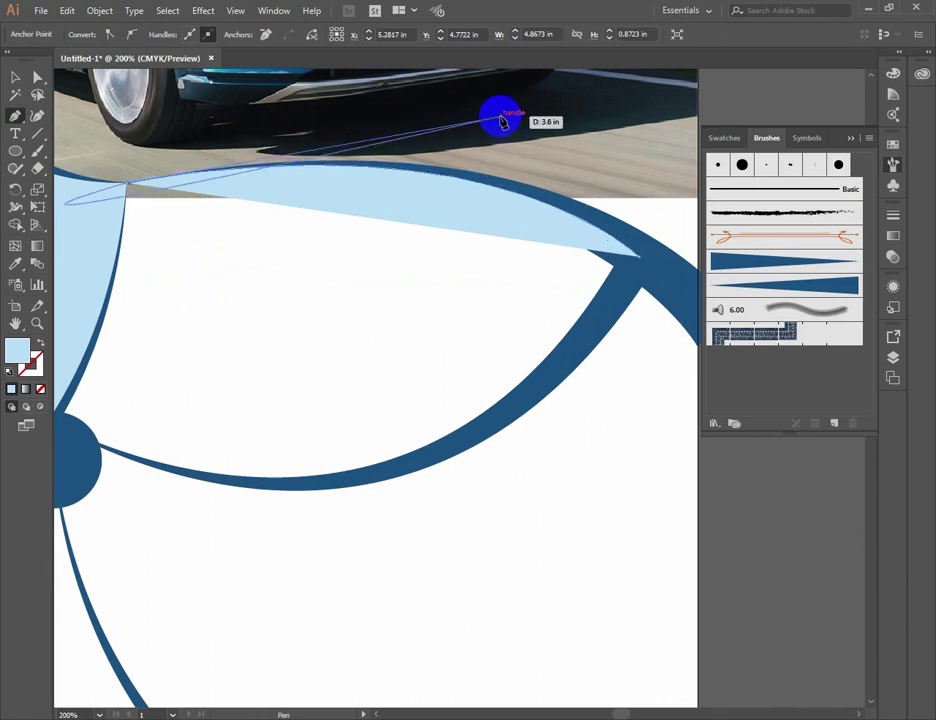
pyautogui.click(127, 184)
# Trace down the left shape's edge to the circle and along the lower middle curve, closing the middle shape at its right tip.
pyautogui.moveTo(69, 440); pyautogui.dragTo(144, 416)
pyautogui.moveTo(651, 337); pyautogui.dragTo(422, 378)
pyautogui.moveTo(561, 212); pyautogui.dragTo(586, 359)
pyautogui.moveTo(585, 359); pyautogui.dragTo(713, 113)
pyautogui.moveTo(498, 644); pyautogui.dragTo(498, 557)
pyautogui.moveTo(400, 649); pyautogui.dragTo(582, 487)
pyautogui.moveTo(639, 355); pyautogui.dragTo(467, 327)
# Start a third Pen shape at the page's bottom-left corner, going up the left page edge and along the left curve to the circle.
pyautogui.hotkey('ctrl', '-')
pyautogui.hotkey('ctrl', '-')
pyautogui.hotkey('ctrl', '-')
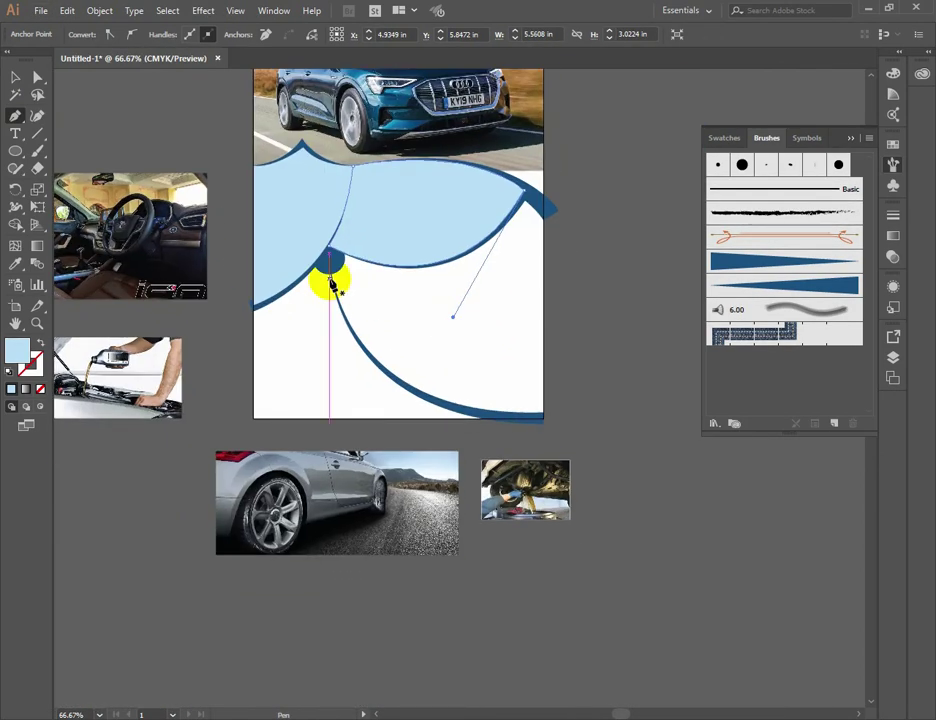
pyautogui.click(253, 419)
pyautogui.moveTo(215, 265); pyautogui.dragTo(343, 383)
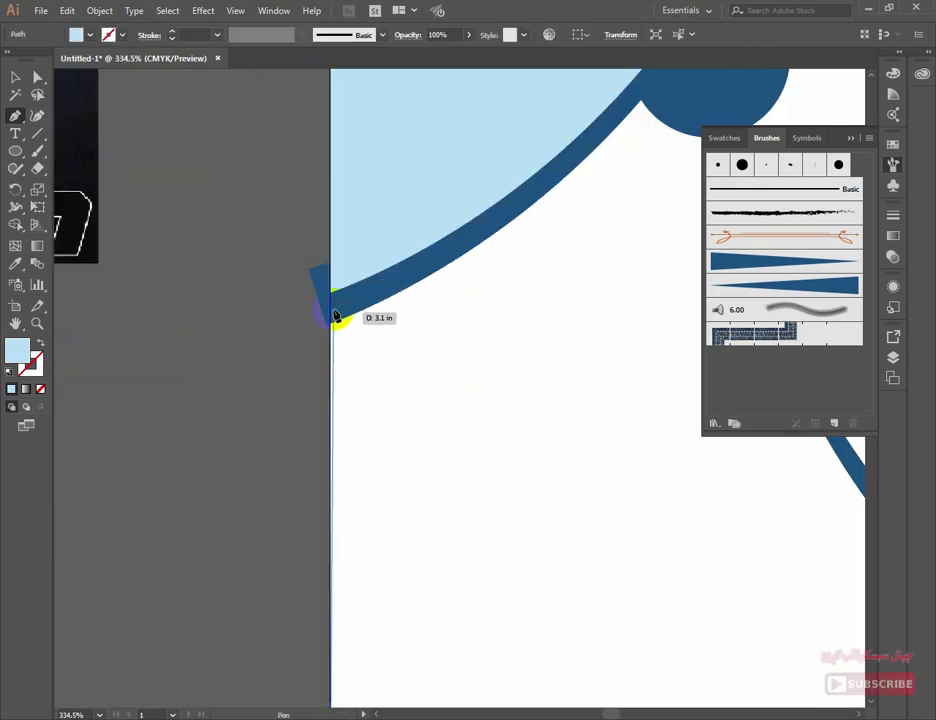
pyautogui.click(332, 317)
pyautogui.moveTo(565, 198); pyautogui.dragTo(348, 281)
pyautogui.moveTo(448, 169)
pyautogui.mouseDown()
pyautogui.moveTo(399, 217)
pyautogui.moveTo(355, 234)
pyautogui.mouseUp()
pyautogui.moveTo(395, 154); pyautogui.dragTo(492, 98)
pyautogui.moveTo(330, 489); pyautogui.dragTo(324, 359)
pyautogui.click(391, 167)
# Trace the bottom curve from the circle to the page's bottom-right corner and close the shape along the page's bottom edge.
pyautogui.moveTo(455, 503); pyautogui.dragTo(286, 495)
pyautogui.hotkey('ctrl', '-')
pyautogui.hotkey('ctrl', '-')
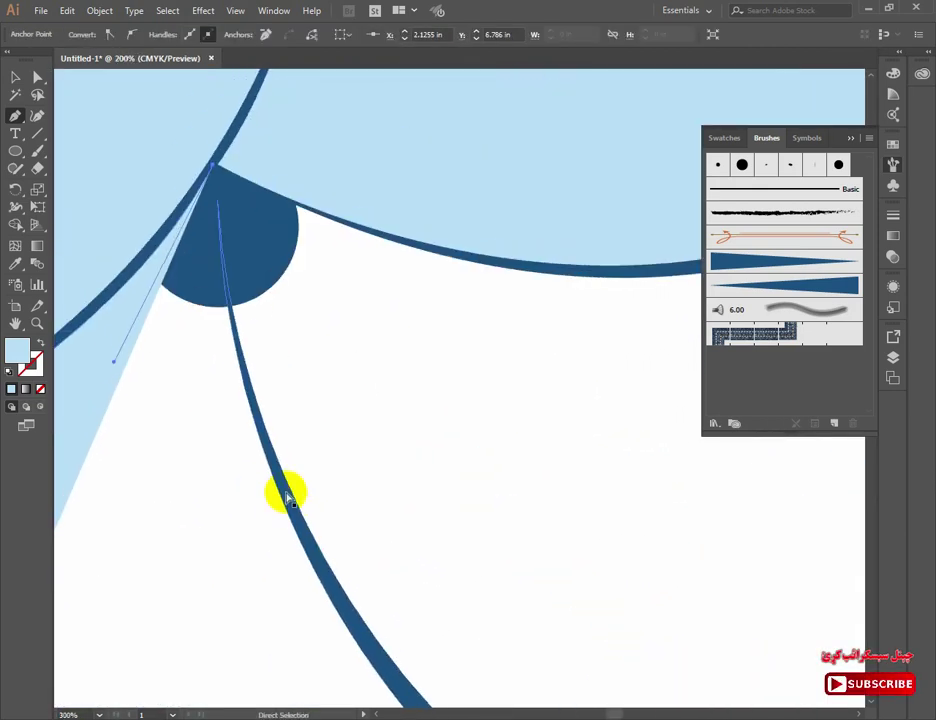
pyautogui.moveTo(529, 490); pyautogui.dragTo(292, 217)
pyautogui.hotkey('ctrl', '-')
pyautogui.hotkey('ctrl', '-')
pyautogui.moveTo(437, 307); pyautogui.dragTo(268, 155)
pyautogui.click(613, 498)
pyautogui.moveTo(613, 498)
pyautogui.mouseDown()
pyautogui.moveTo(859, 487)
pyautogui.moveTo(344, 503)
pyautogui.moveTo(257, 519)
pyautogui.moveTo(279, 503)
pyautogui.mouseUp()
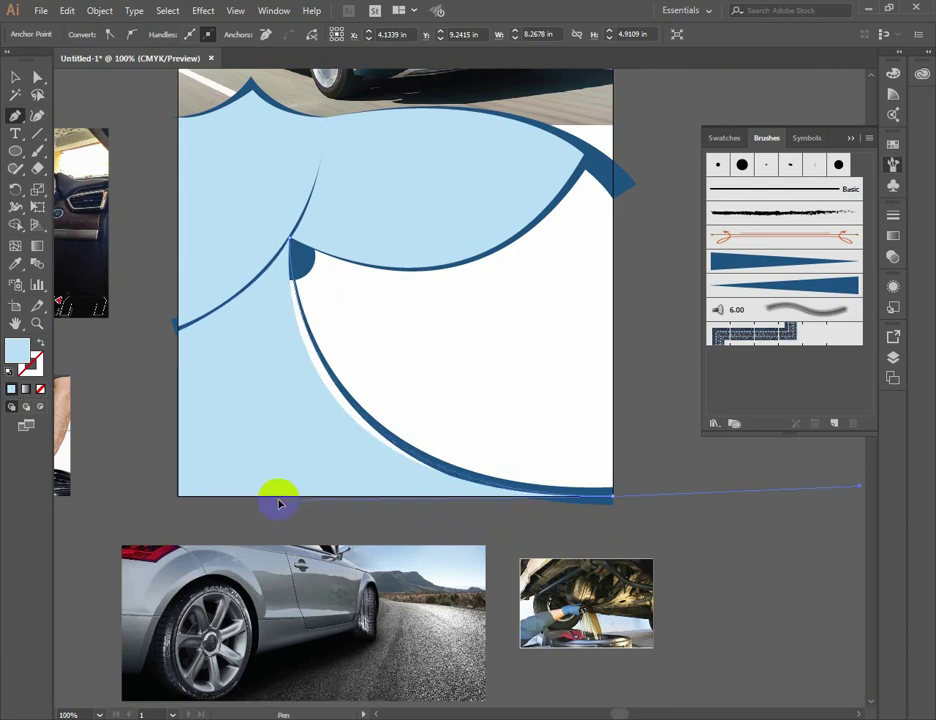
pyautogui.moveTo(612, 495); pyautogui.dragTo(617, 496)
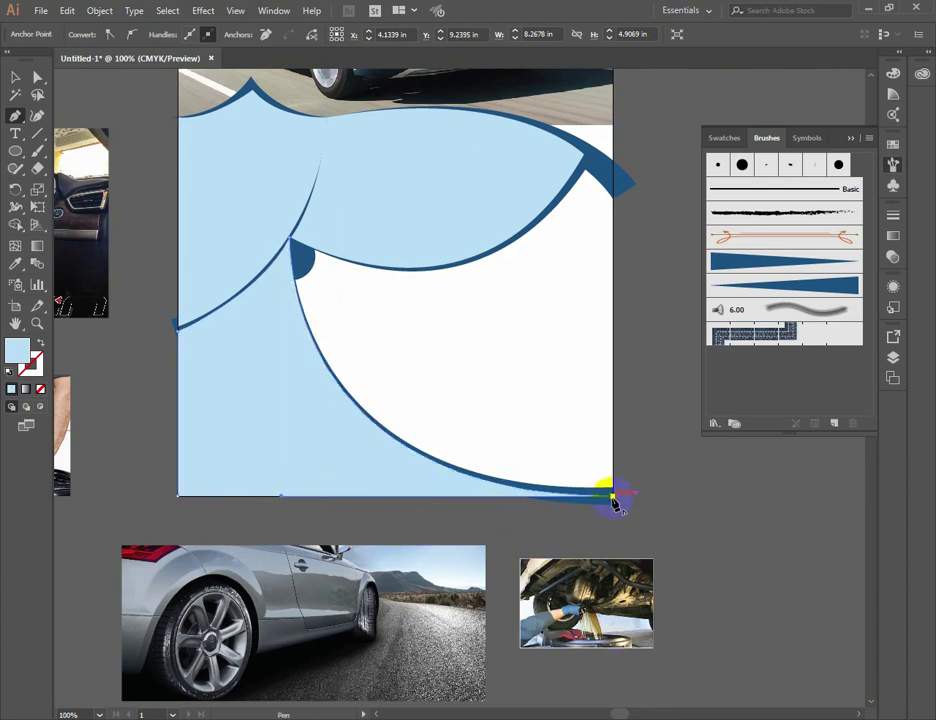
pyautogui.click(613, 497)
pyautogui.click(179, 497)
# Fill the closed bottom-left shape with black.
pyautogui.click(15, 77)
pyautogui.click(299, 718)
pyautogui.click(299, 718)
pyautogui.doubleClick(18, 350)
pyautogui.click(473, 475)
pyautogui.click(116, 126)
pyautogui.click(299, 429)
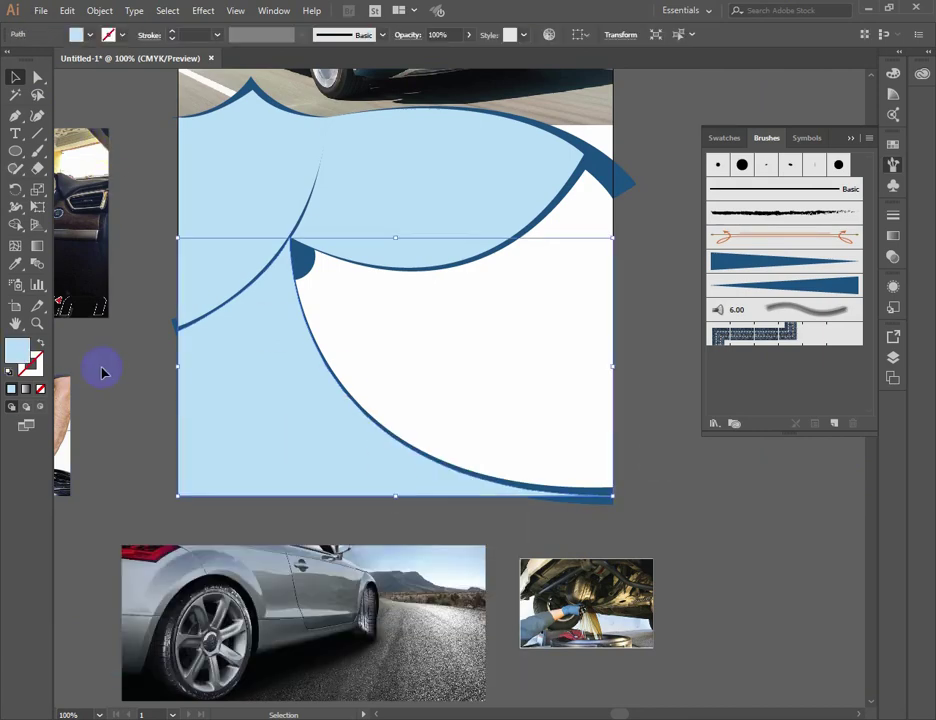
pyautogui.doubleClick(18, 351)
pyautogui.click(295, 630)
pyautogui.click(456, 453)
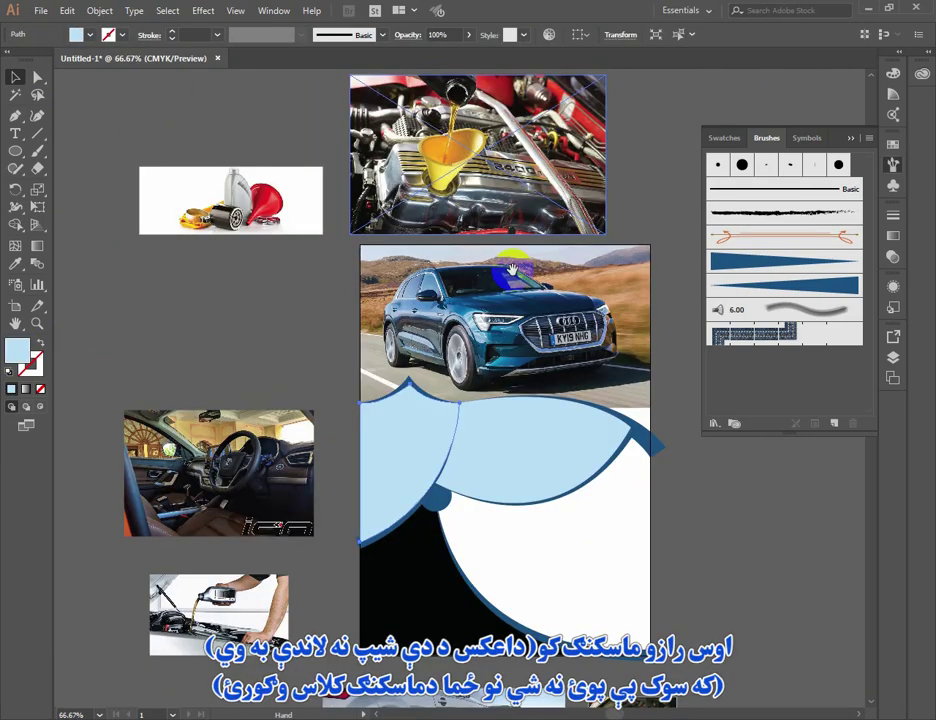
# Move the car interior photo so it overlaps the left light blue shape and bring it to the front.
pyautogui.moveTo(512, 270); pyautogui.dragTo(538, 152)
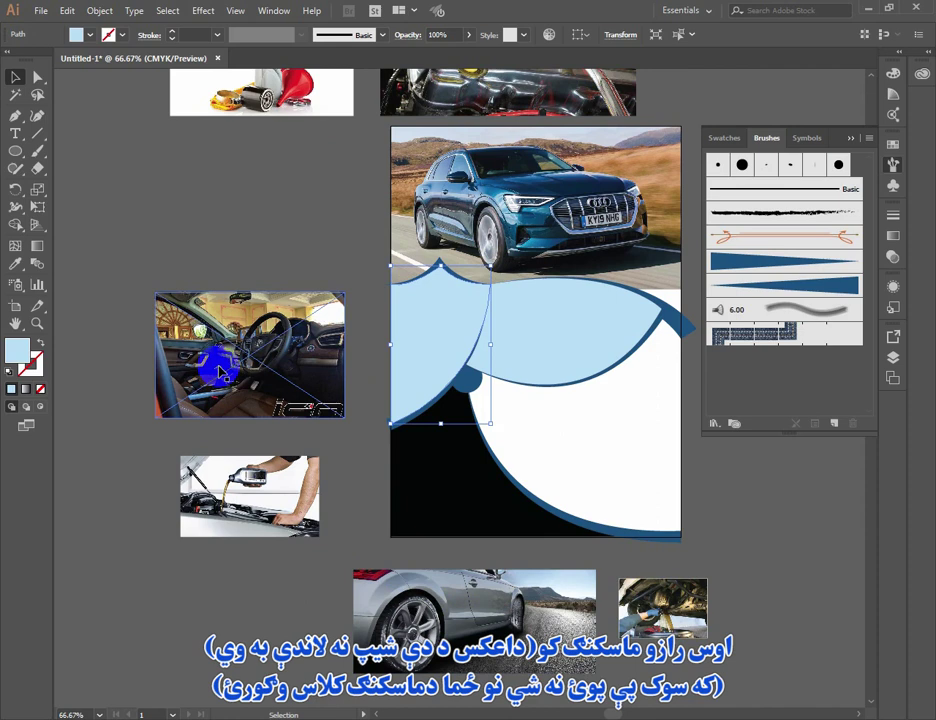
pyautogui.moveTo(229, 367); pyautogui.dragTo(351, 356)
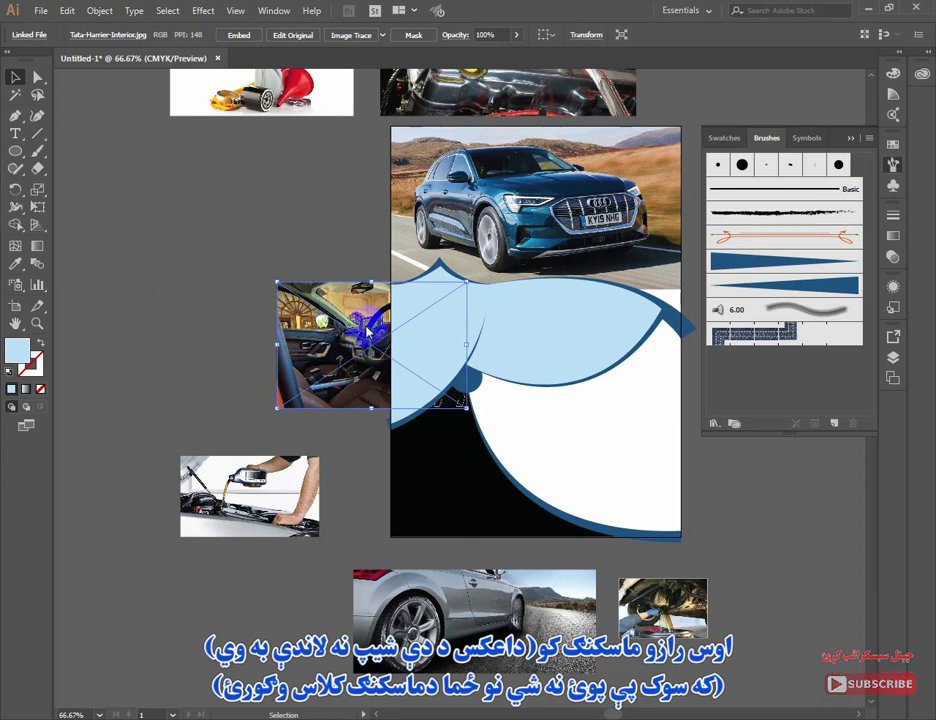
pyautogui.rightClick(368, 328)
pyautogui.moveTo(418, 455)
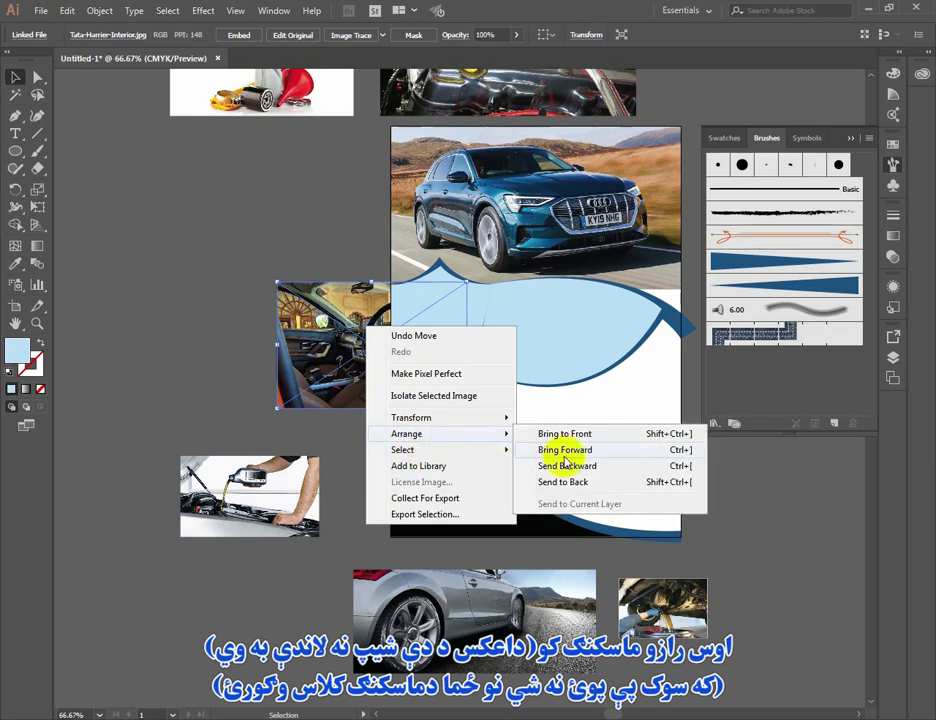
pyautogui.click(552, 429)
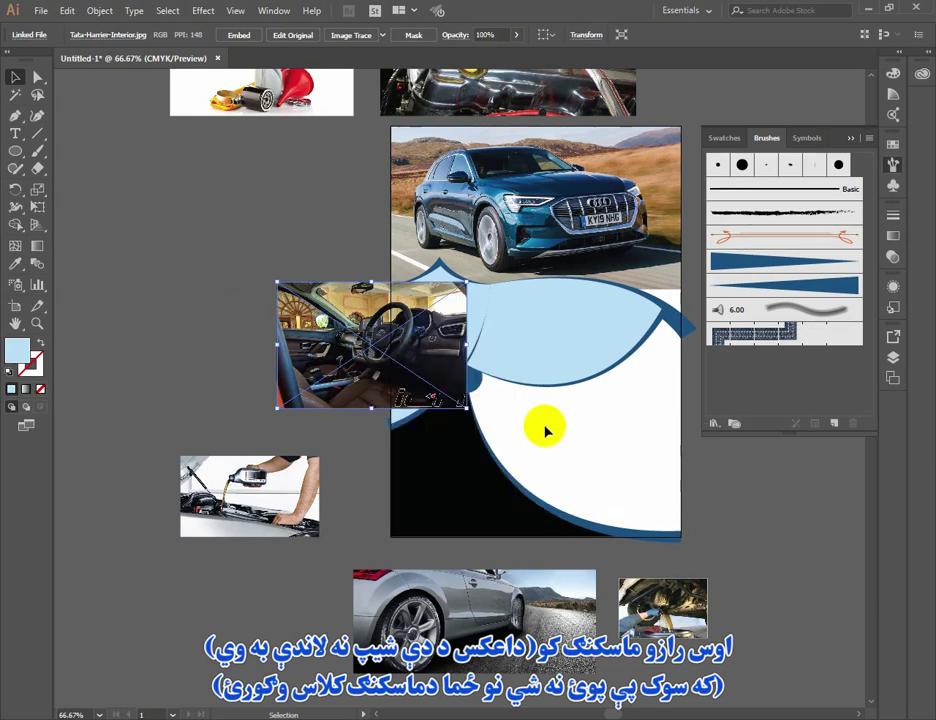
# Bring the left light blue shape to the front, above the car interior photo.
pyautogui.click(480, 310)
pyautogui.rightClick(480, 311)
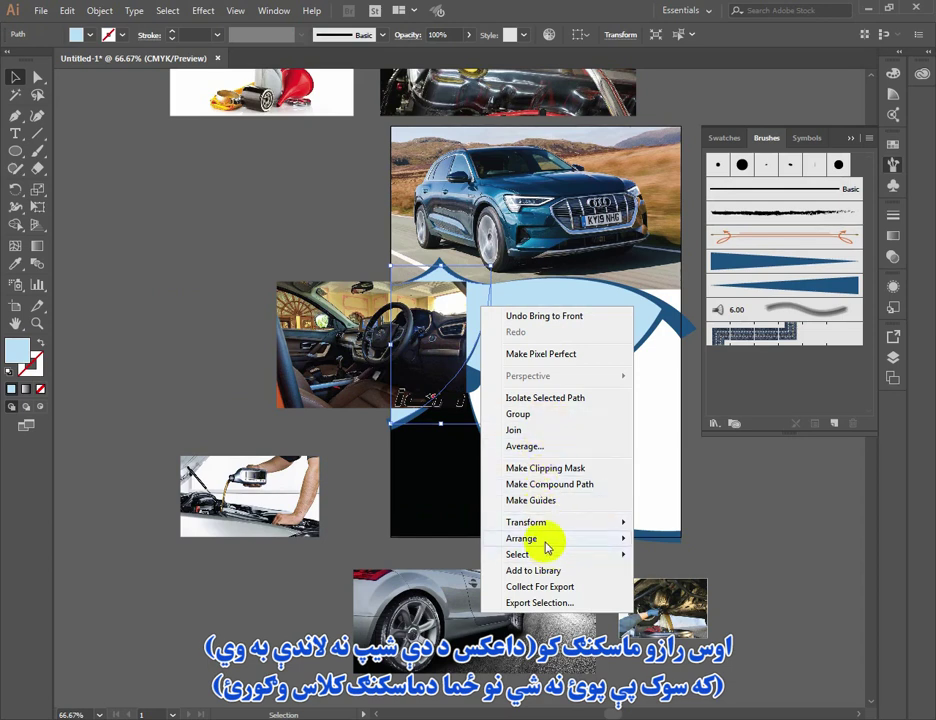
pyautogui.moveTo(550, 540)
pyautogui.click(690, 551)
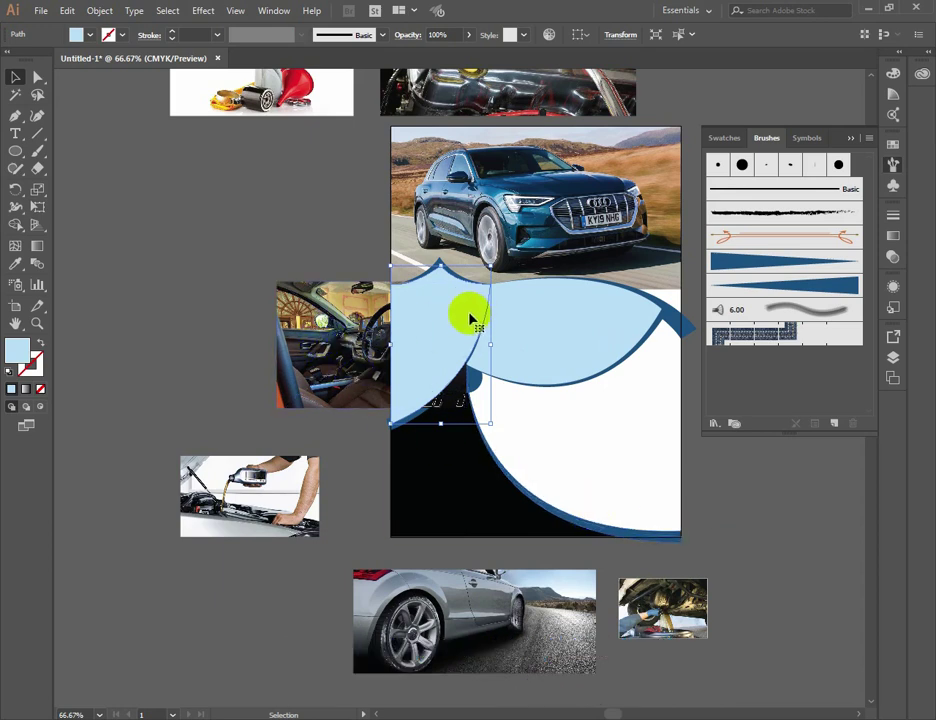
# Select the left light blue shape together with the car interior photo and make a clipping mask.
pyautogui.moveTo(440, 313); pyautogui.dragTo(350, 321)
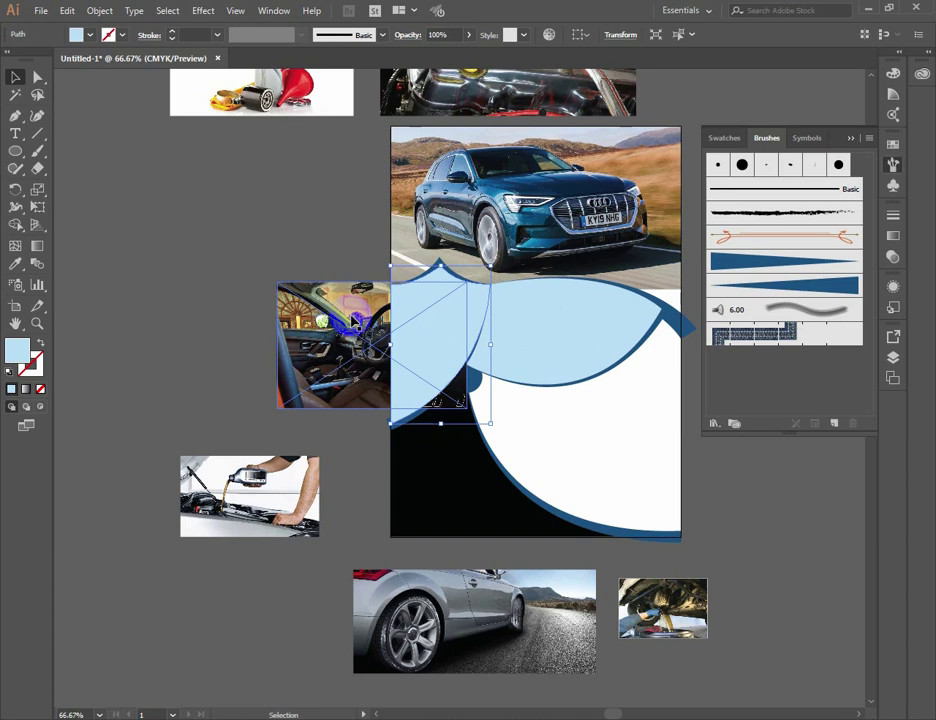
pyautogui.keyDown('shift'); pyautogui.click(352, 317); pyautogui.keyUp('shift')
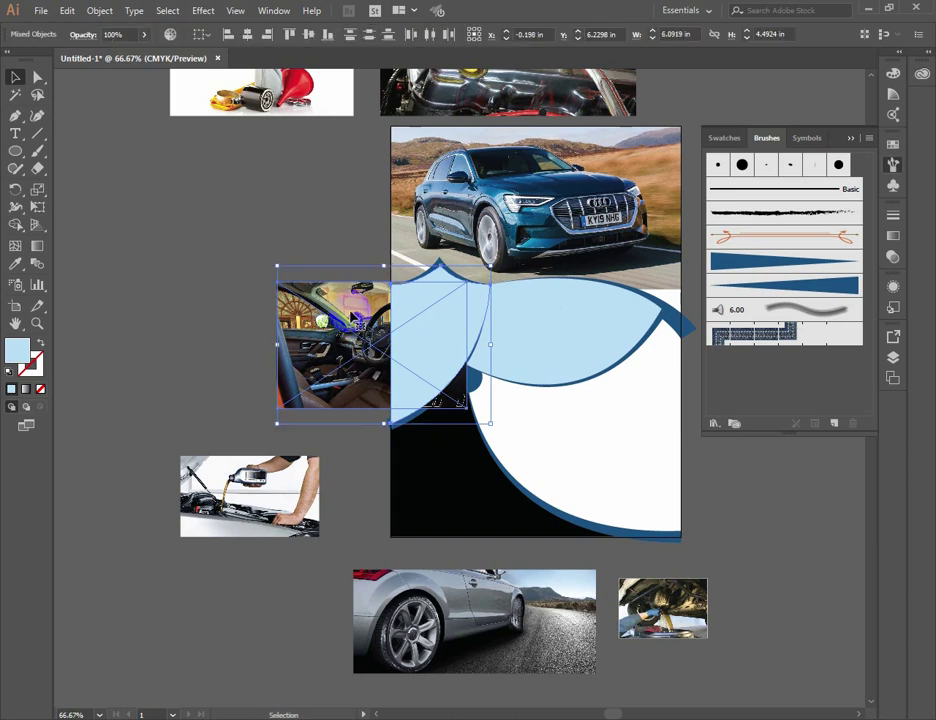
pyautogui.rightClick(420, 314)
pyautogui.click(454, 419)
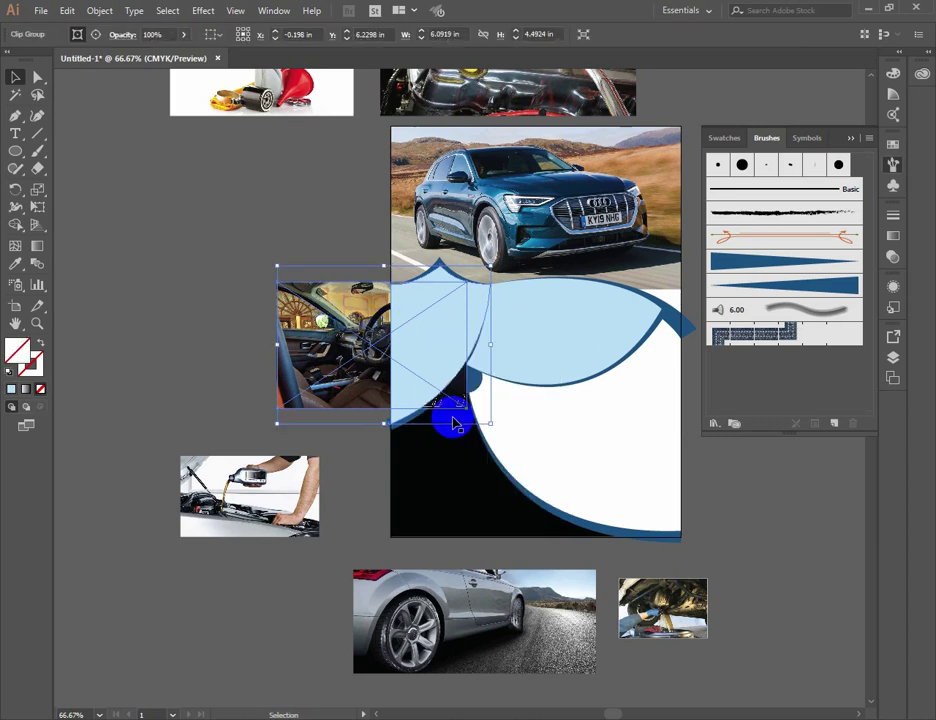
pyautogui.moveTo(456, 410); pyautogui.dragTo(441, 335)
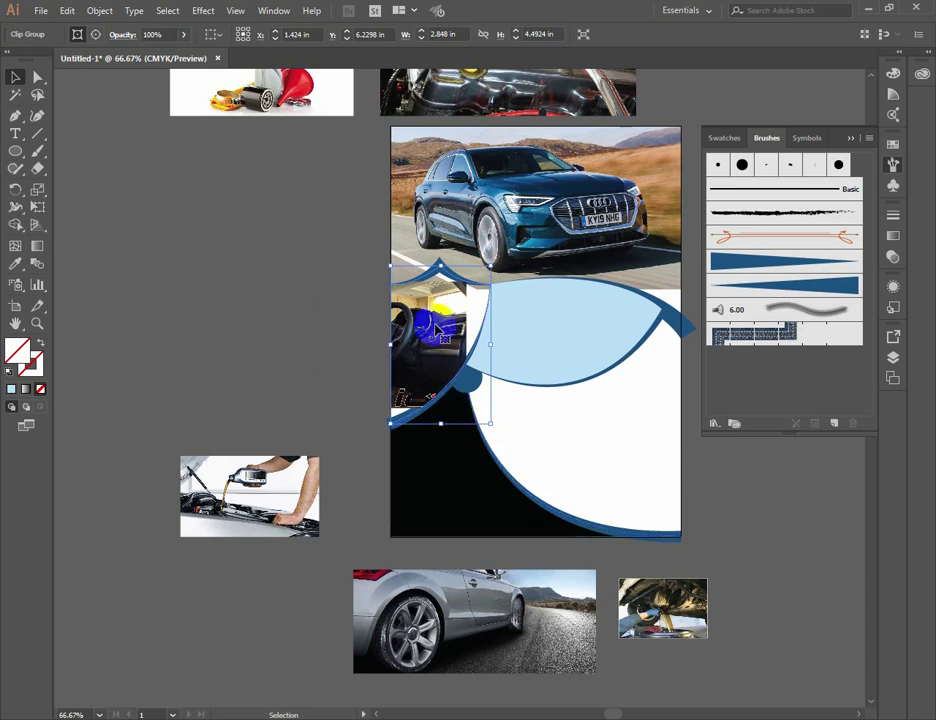
# Isolate the masked car interior photo and move and enlarge it so it fills the left shape.
pyautogui.doubleClick(441, 335)
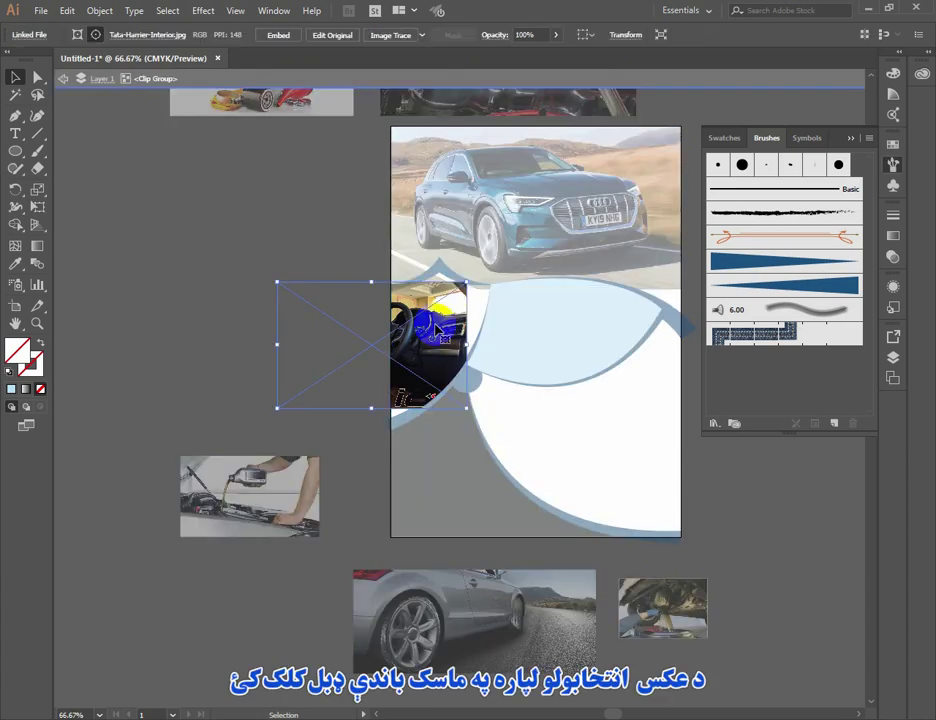
pyautogui.moveTo(435, 323); pyautogui.dragTo(470, 322)
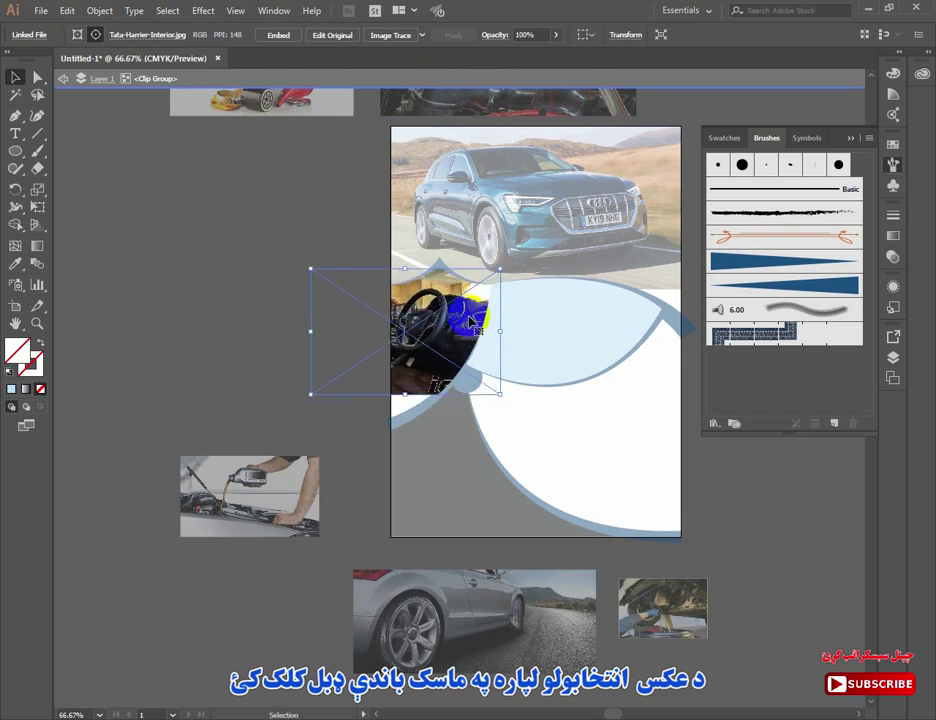
pyautogui.moveTo(500, 394); pyautogui.dragTo(547, 451)
pyautogui.click(433, 338)
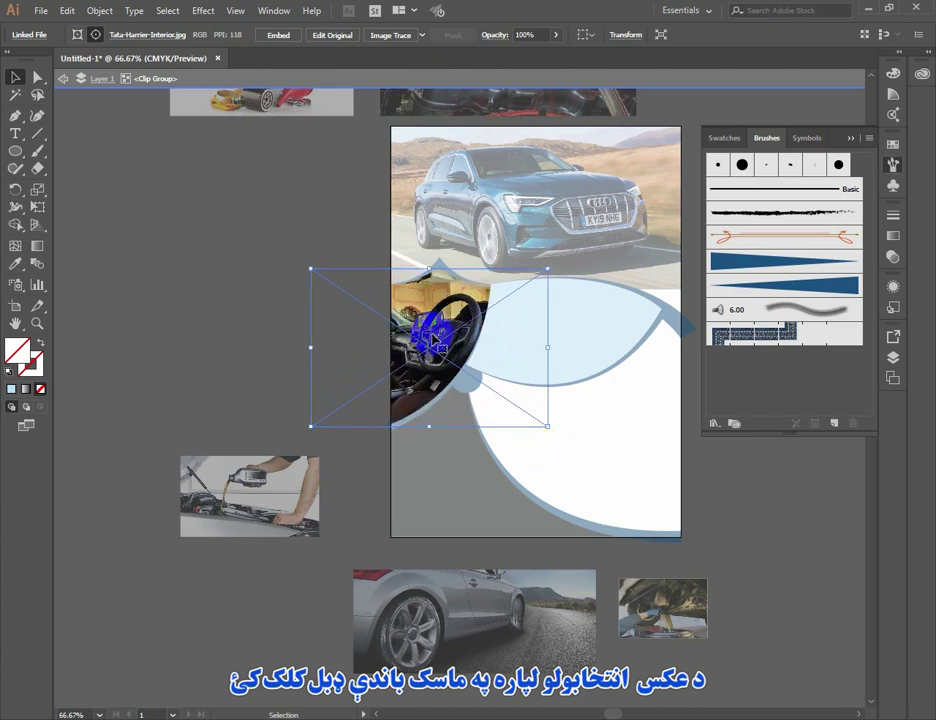
pyautogui.moveTo(440, 333); pyautogui.dragTo(434, 324)
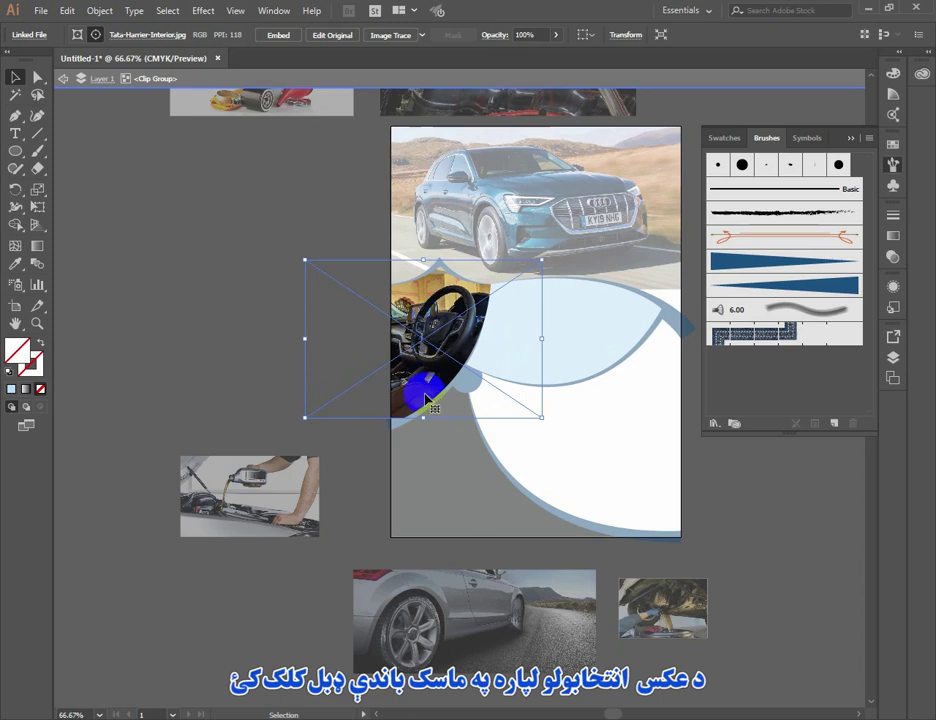
# Reflect the car interior photo across the vertical axis inside its clipping mask.
pyautogui.rightClick(451, 332)
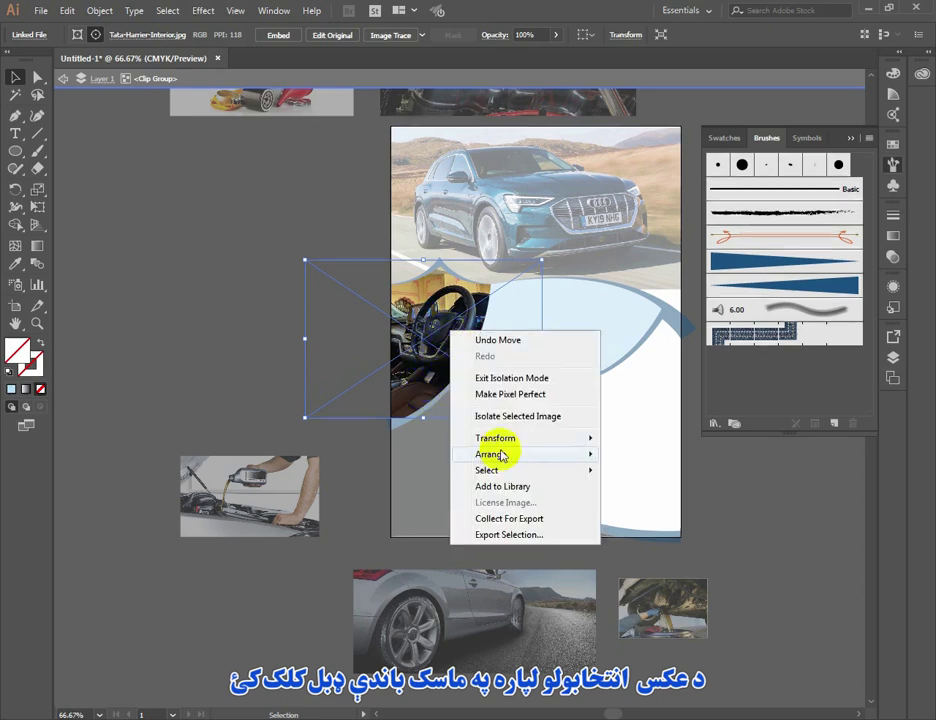
pyautogui.moveTo(537, 450)
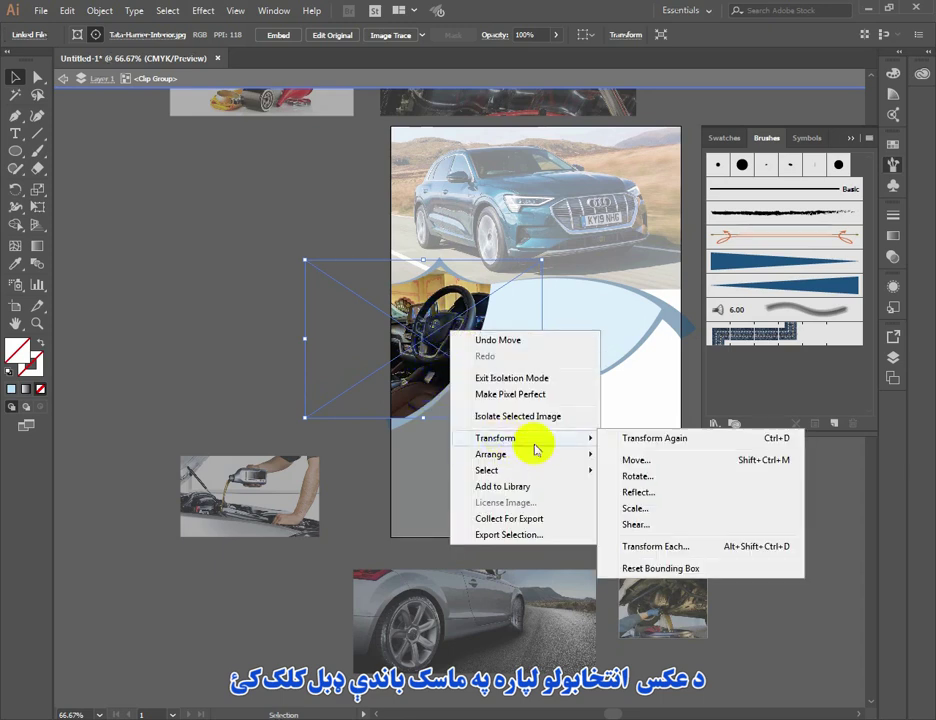
pyautogui.click(640, 493)
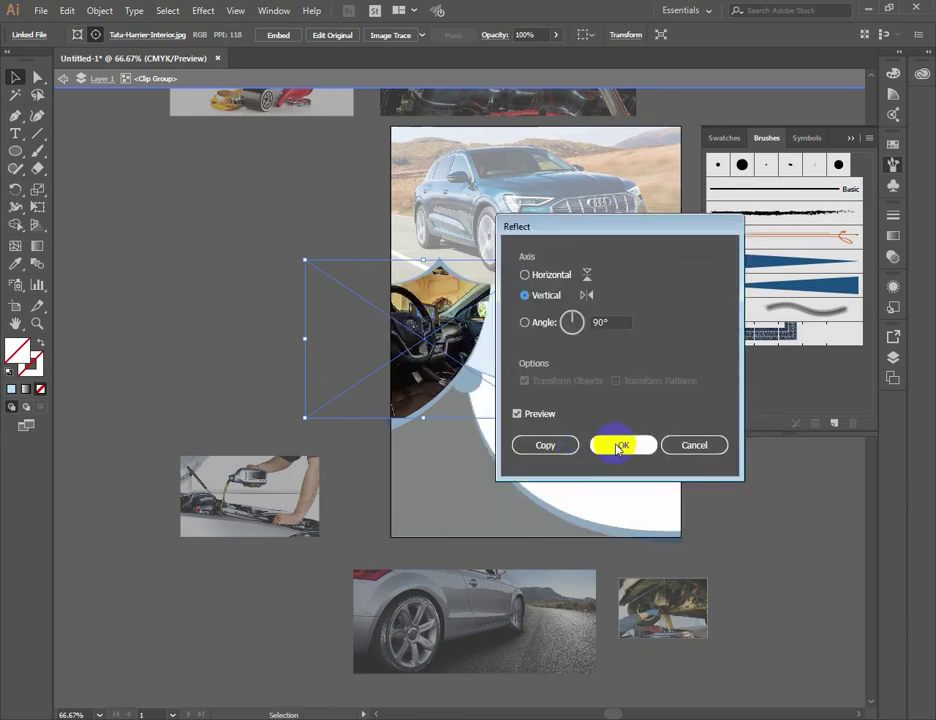
# Reposition and slightly stretch the mirrored interior photo so the steering wheel sits inside the mask, and leave isolation mode.
pyautogui.moveTo(430, 317); pyautogui.dragTo(445, 320)
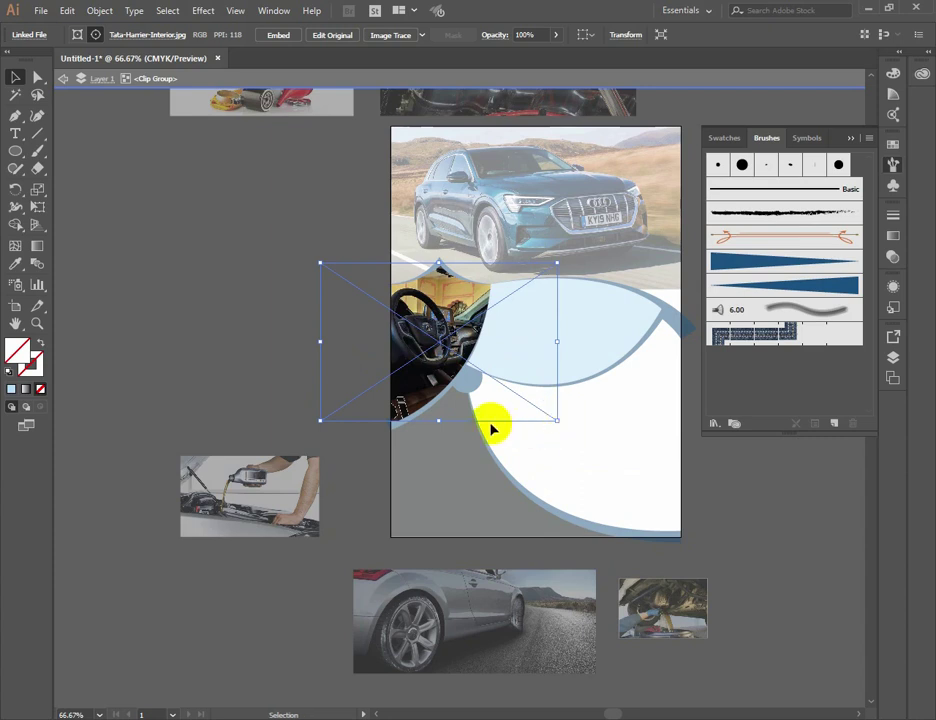
pyautogui.moveTo(428, 313); pyautogui.dragTo(443, 326)
pyautogui.moveTo(453, 422); pyautogui.dragTo(452, 426)
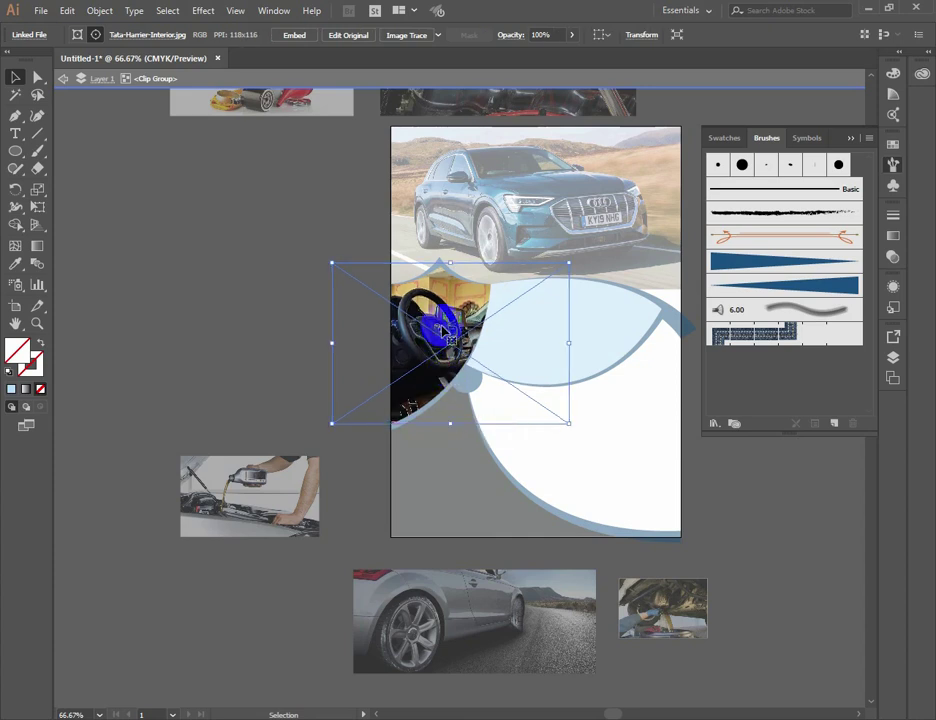
pyautogui.doubleClick(253, 313)
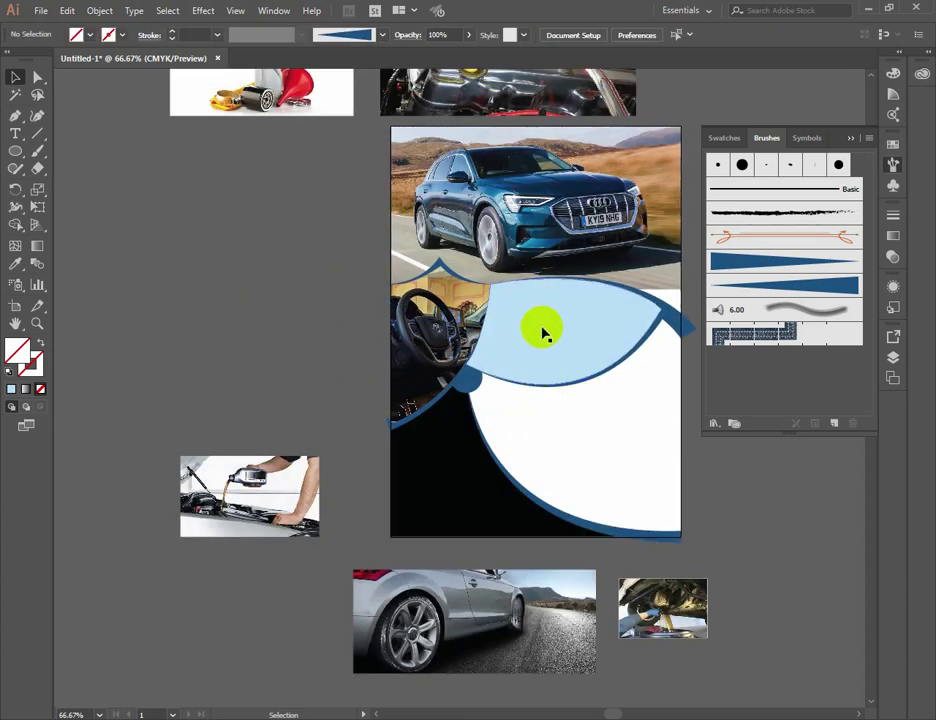
# Send the masked car interior photo to the back, behind the curved blue lines.
pyautogui.click(432, 336)
pyautogui.rightClick(432, 336)
pyautogui.moveTo(587, 483)
pyautogui.click(663, 528)
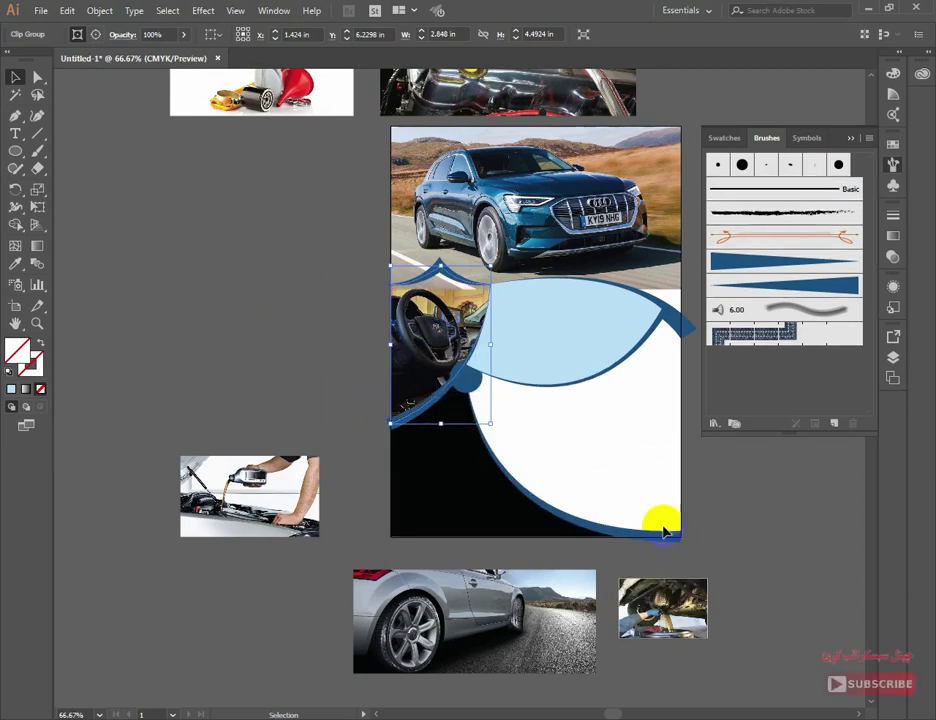
pyautogui.click(670, 524)
# Move the engine oil-pouring photo so it overlaps the right light blue shape and bring it to the front.
pyautogui.click(551, 369)
pyautogui.click(232, 518)
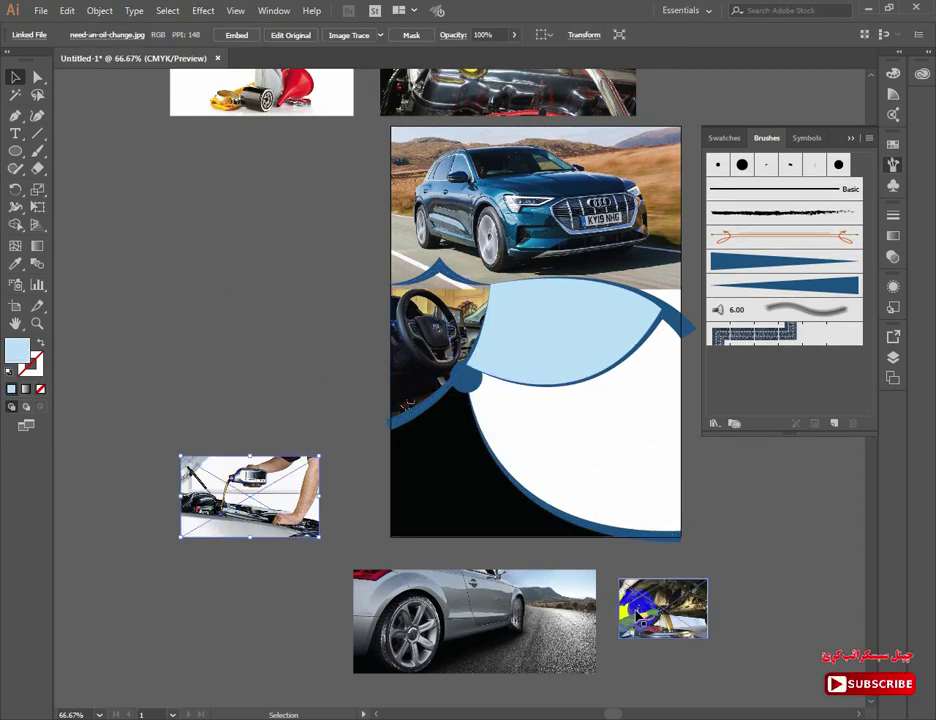
pyautogui.scroll(5, 415, 378)
pyautogui.moveTo(515, 156); pyautogui.dragTo(493, 387)
pyautogui.rightClick(523, 291)
pyautogui.moveTo(590, 398)
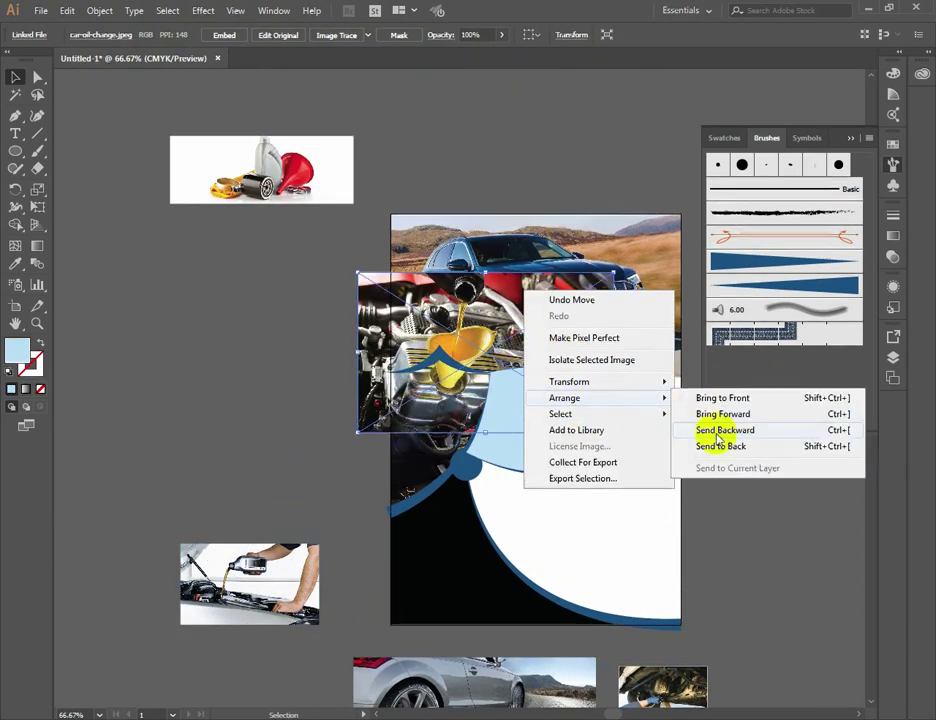
pyautogui.click(718, 399)
# Bring the right light blue shape to the front and make a clipping mask with it and the engine oil-pouring photo.
pyautogui.keyDown('shift'); pyautogui.click(663, 410); pyautogui.keyUp('shift')
pyautogui.rightClick(632, 410)
pyautogui.moveTo(664, 338)
pyautogui.click(533, 340)
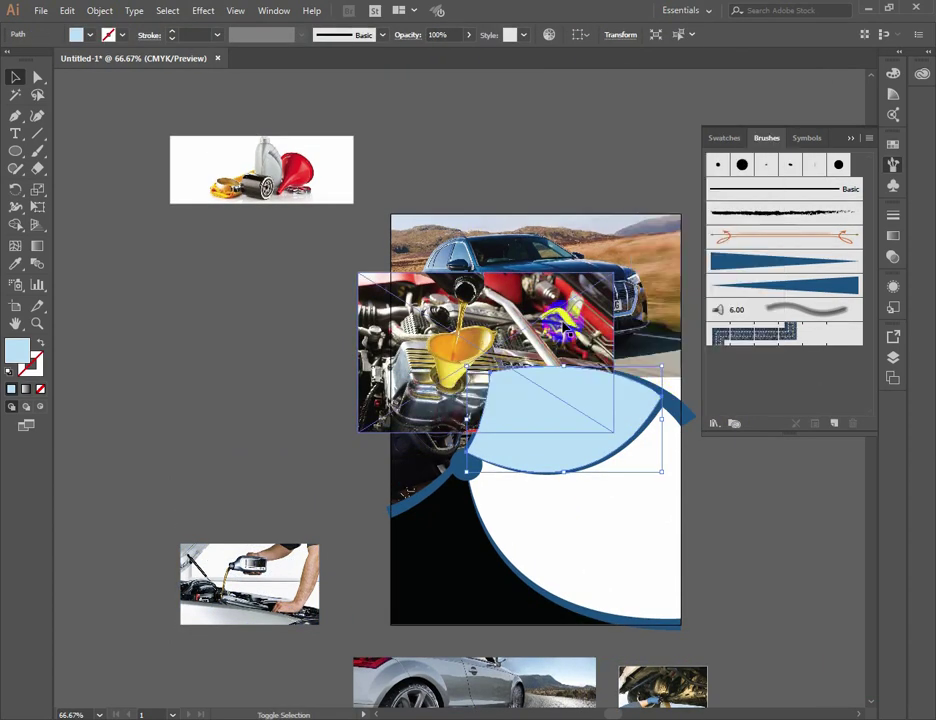
pyautogui.rightClick(577, 341)
pyautogui.click(636, 447)
# Isolate the masked engine photo, shrink and reposition it to fill the right shape, and leave isolation mode.
pyautogui.doubleClick(566, 404)
pyautogui.moveTo(573, 392); pyautogui.dragTo(623, 439)
pyautogui.moveTo(665, 484)
pyautogui.mouseDown()
pyautogui.moveTo(631, 439)
pyautogui.moveTo(631, 474)
pyautogui.moveTo(653, 476)
pyautogui.mouseUp()
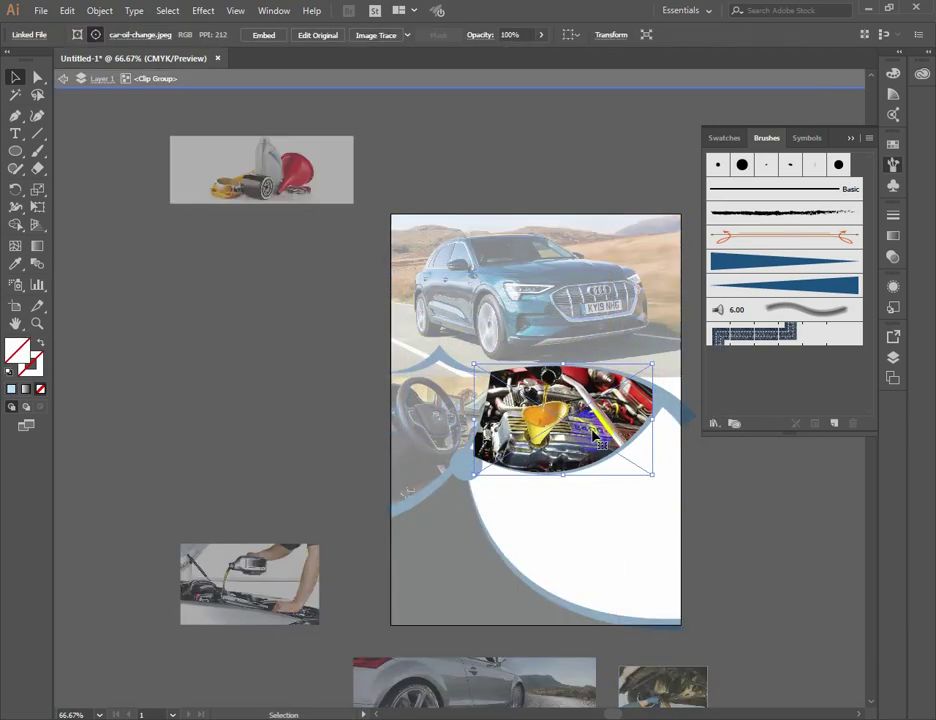
pyautogui.moveTo(654, 420); pyautogui.dragTo(667, 423)
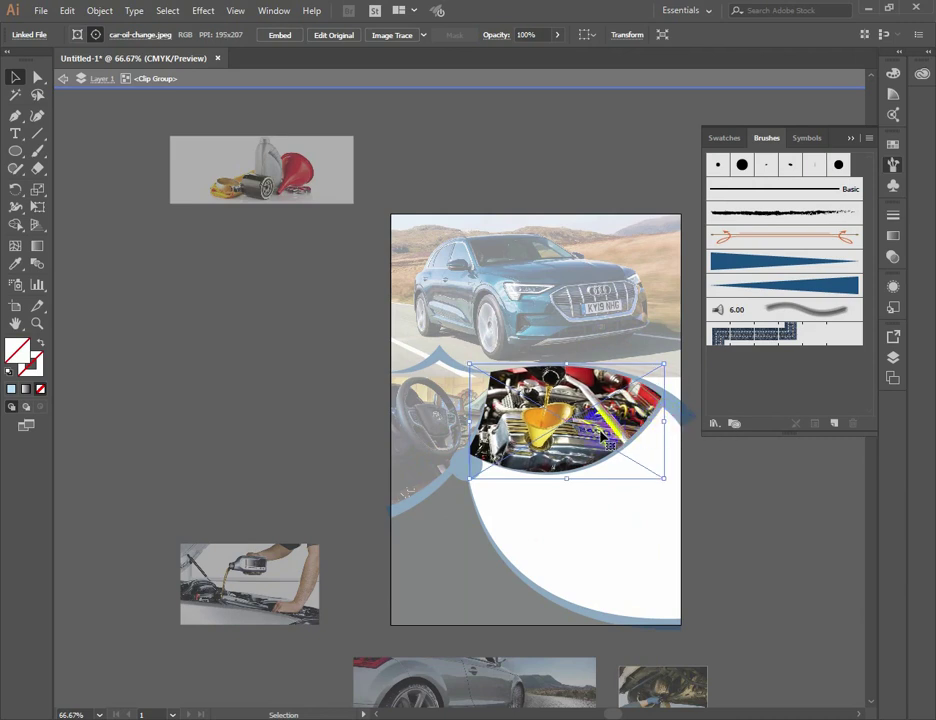
pyautogui.moveTo(470, 422)
pyautogui.mouseDown()
pyautogui.moveTo(430, 422)
pyautogui.moveTo(462, 422)
pyautogui.mouseUp()
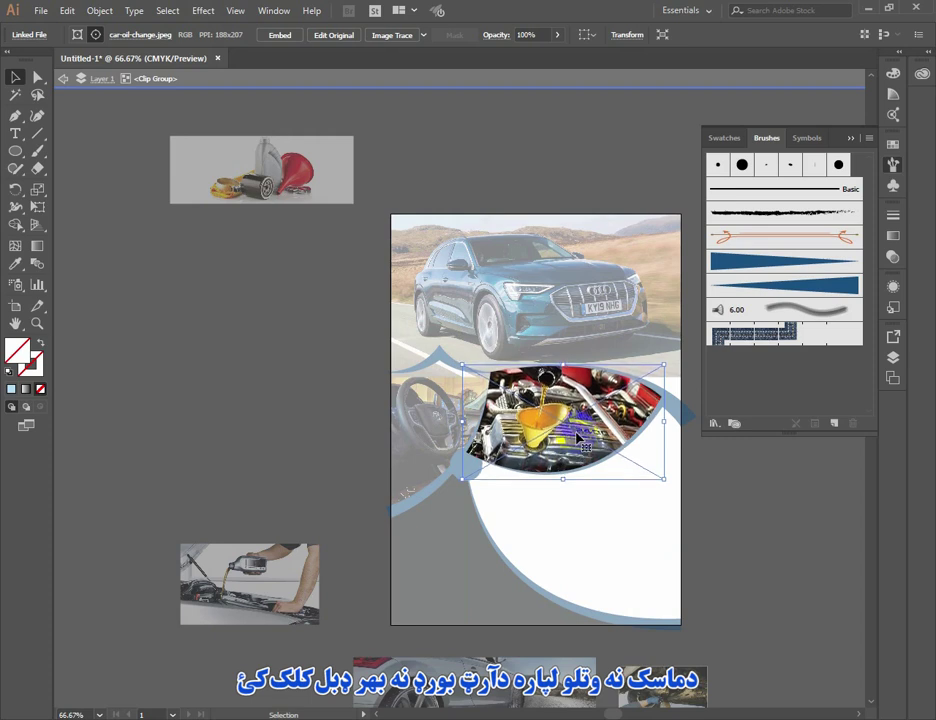
pyautogui.doubleClick(764, 527)
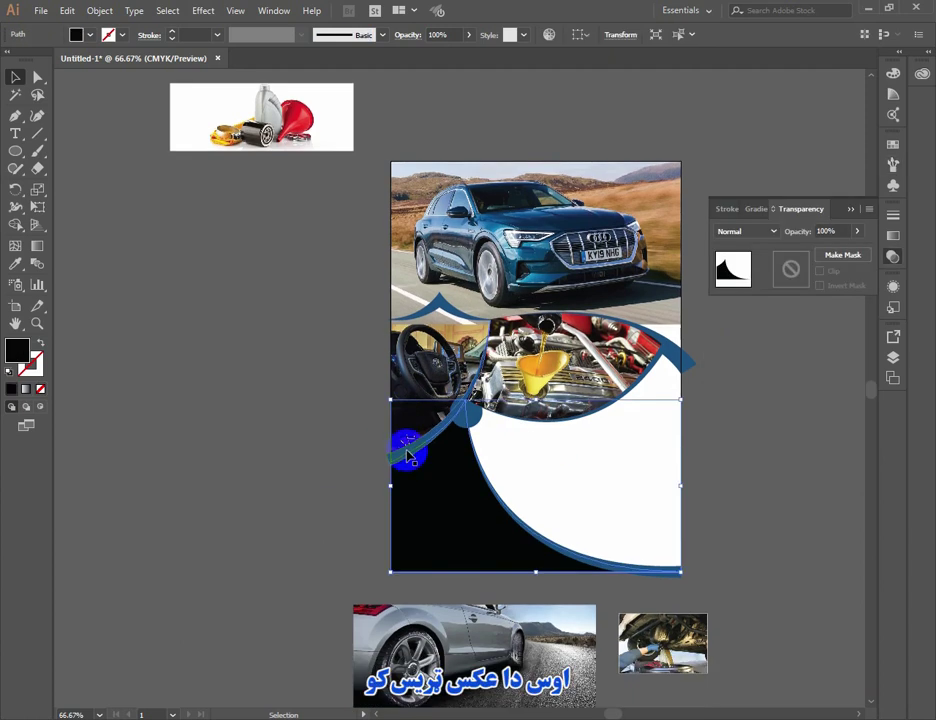
# Move the oil bottle and filter image left of the artboard and image-trace it in Color mode with 30 colors.
pyautogui.click(317, 485)
pyautogui.moveTo(267, 131); pyautogui.dragTo(210, 250)
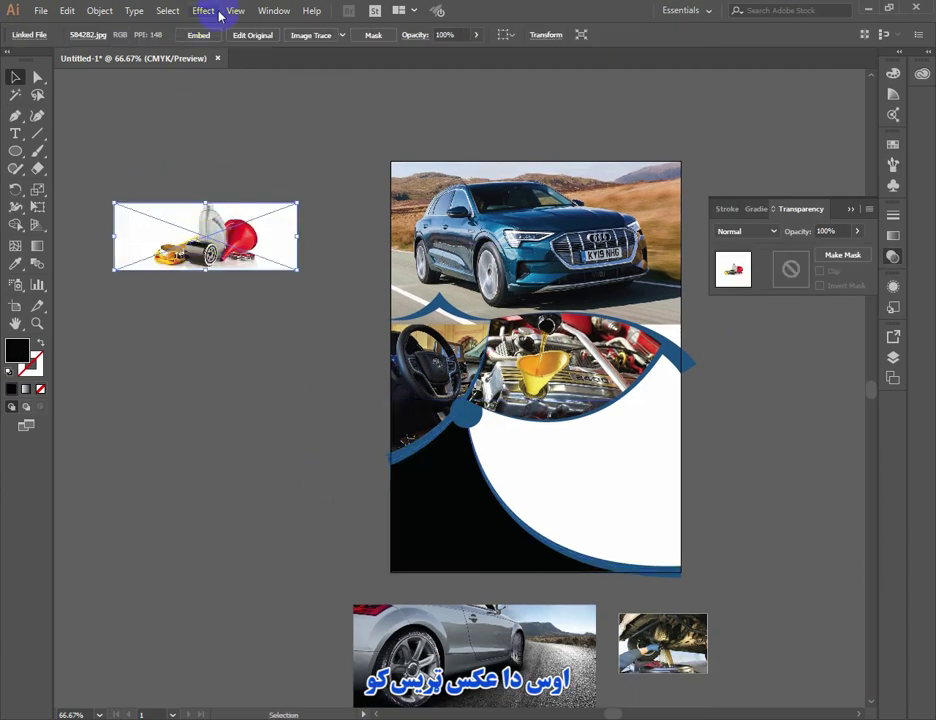
pyautogui.click(280, 11)
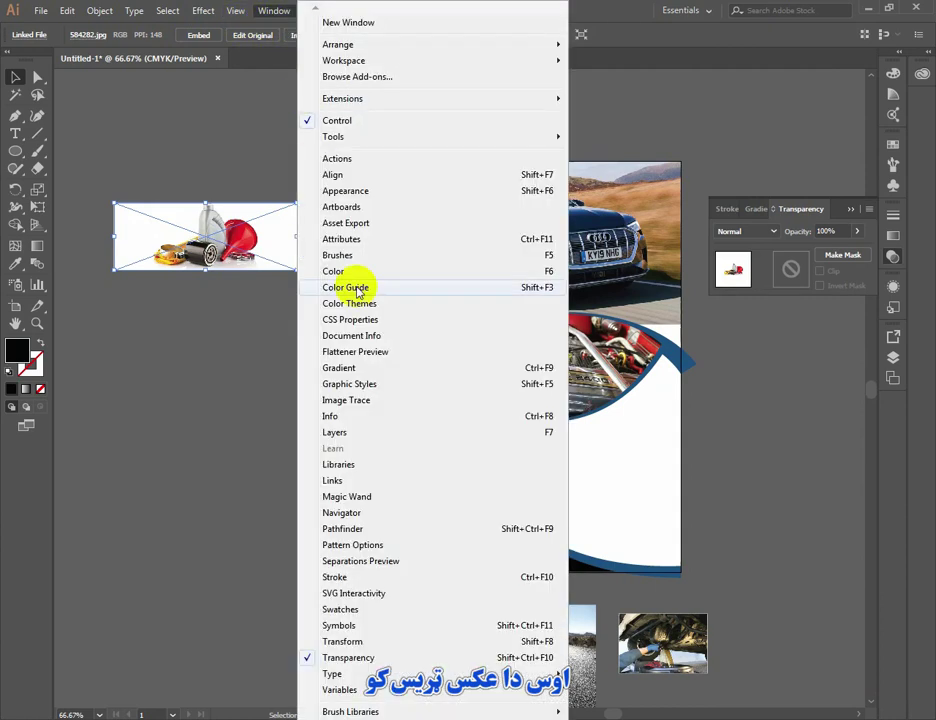
pyautogui.click(345, 400)
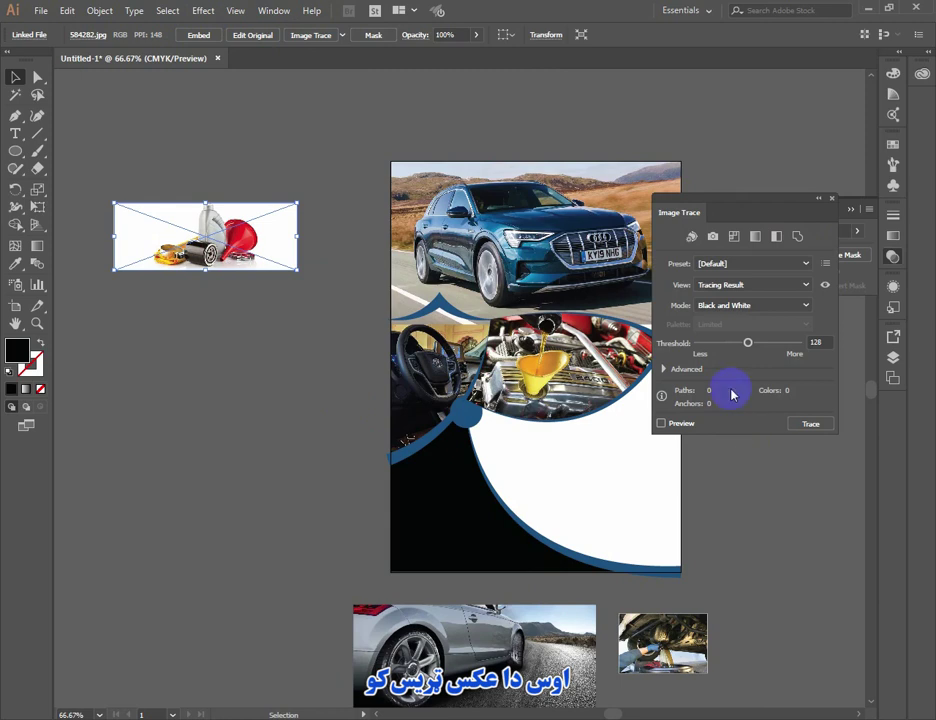
pyautogui.click(752, 305)
pyautogui.click(716, 320)
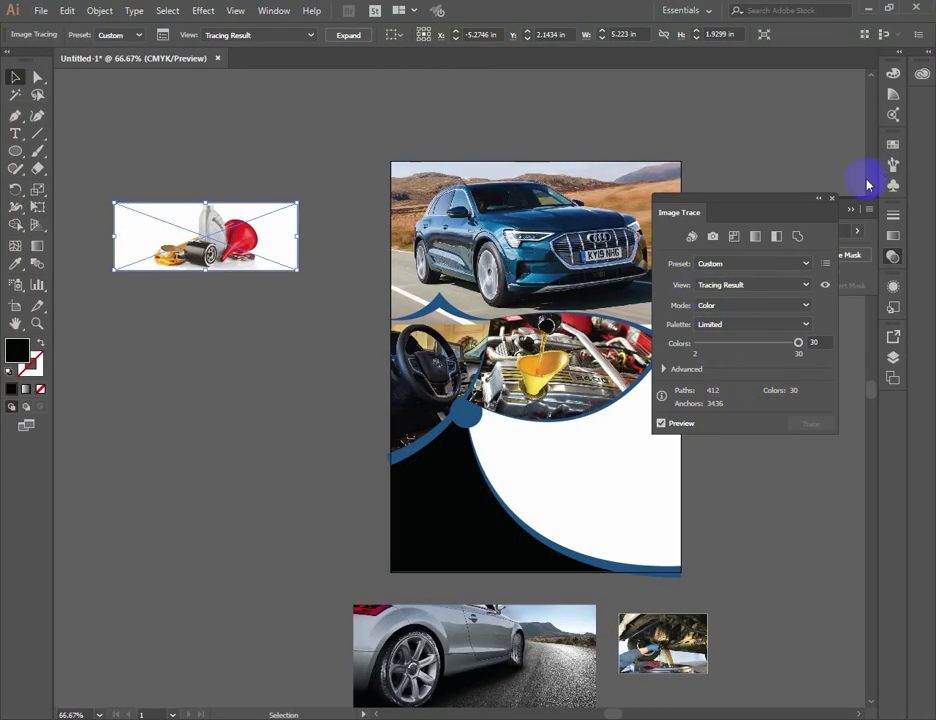
pyautogui.click(832, 199)
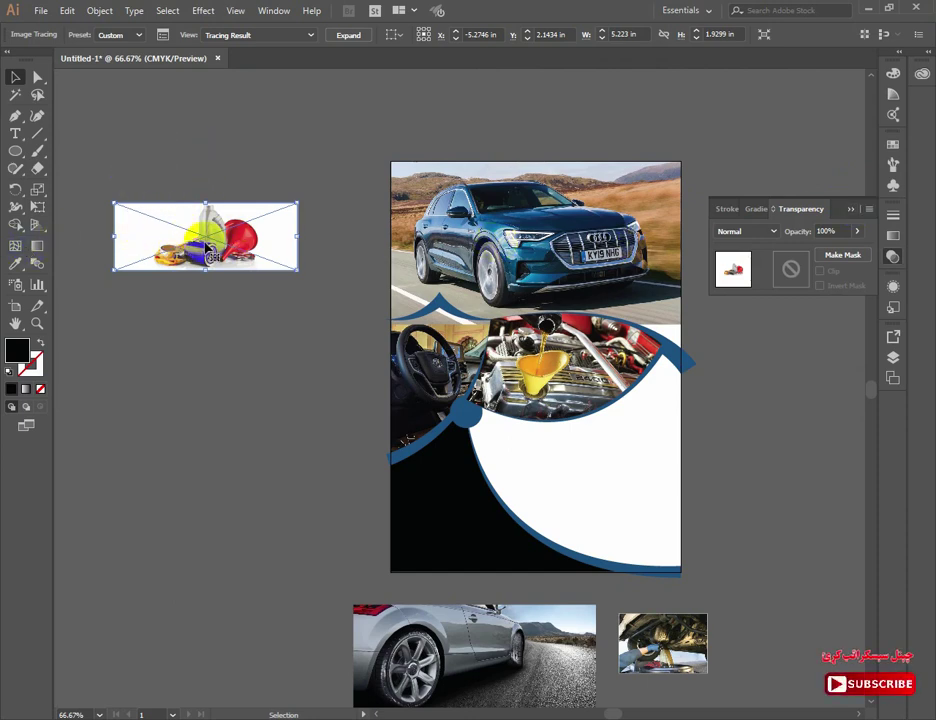
pyautogui.click(143, 152)
pyautogui.click(163, 240)
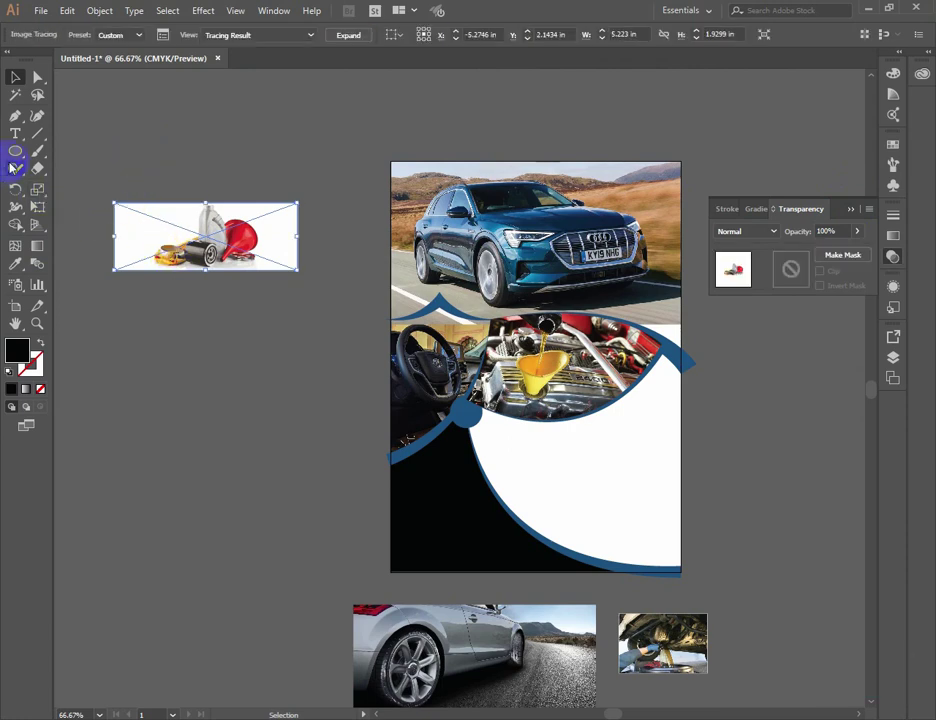
pyautogui.rightClick(141, 219)
pyautogui.moveTo(192, 363)
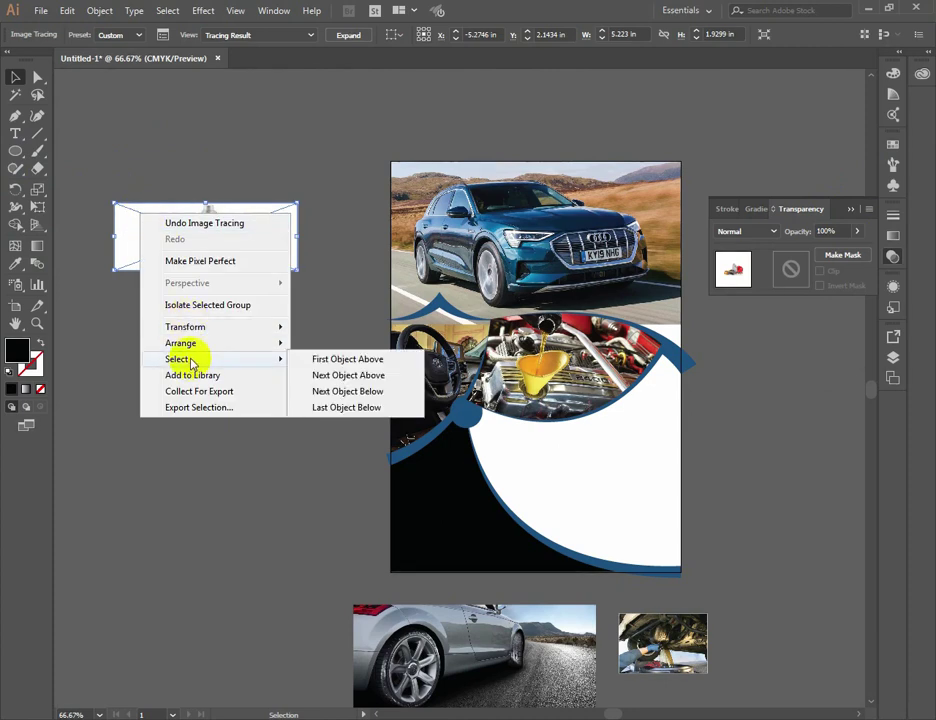
pyautogui.click(195, 128)
pyautogui.click(201, 262)
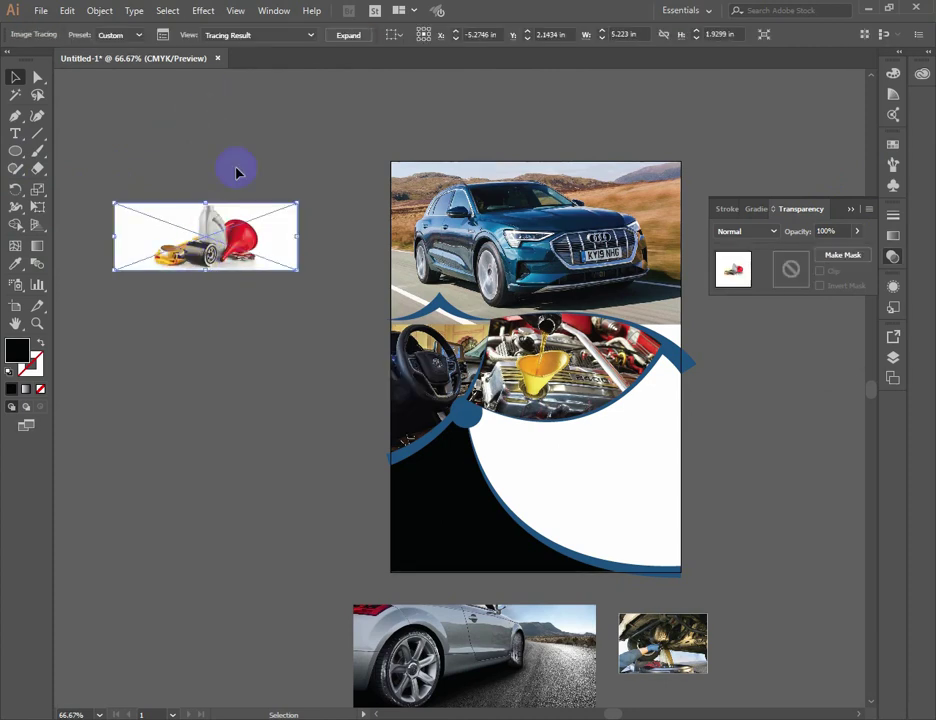
# Expand the traced oil bottle and filter image and ungroup its paths.
pyautogui.click(349, 36)
pyautogui.rightClick(199, 237)
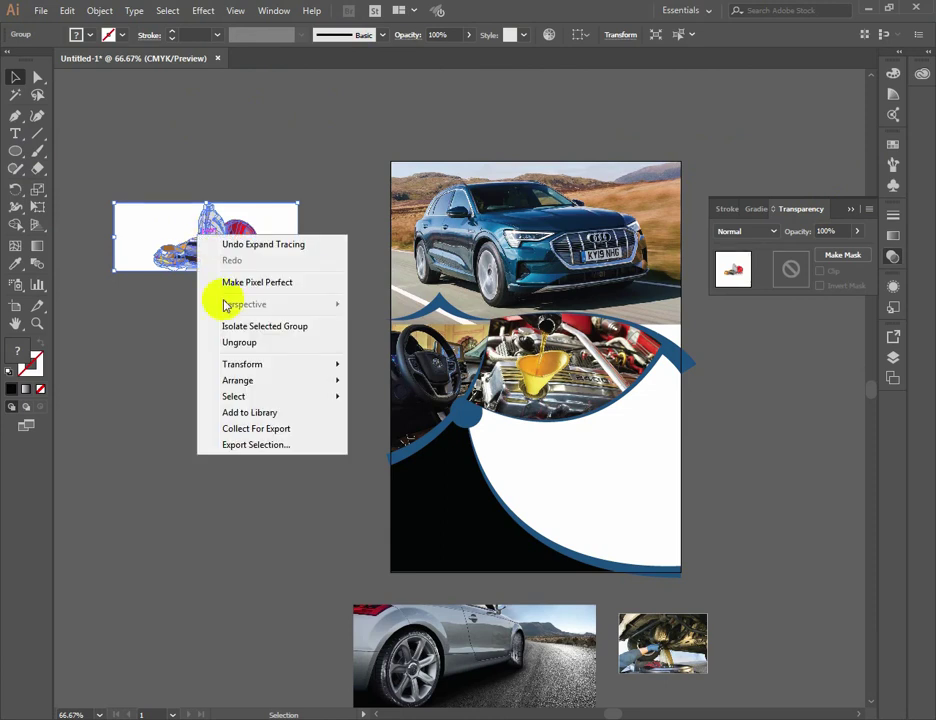
pyautogui.moveTo(258, 367)
pyautogui.click(259, 345)
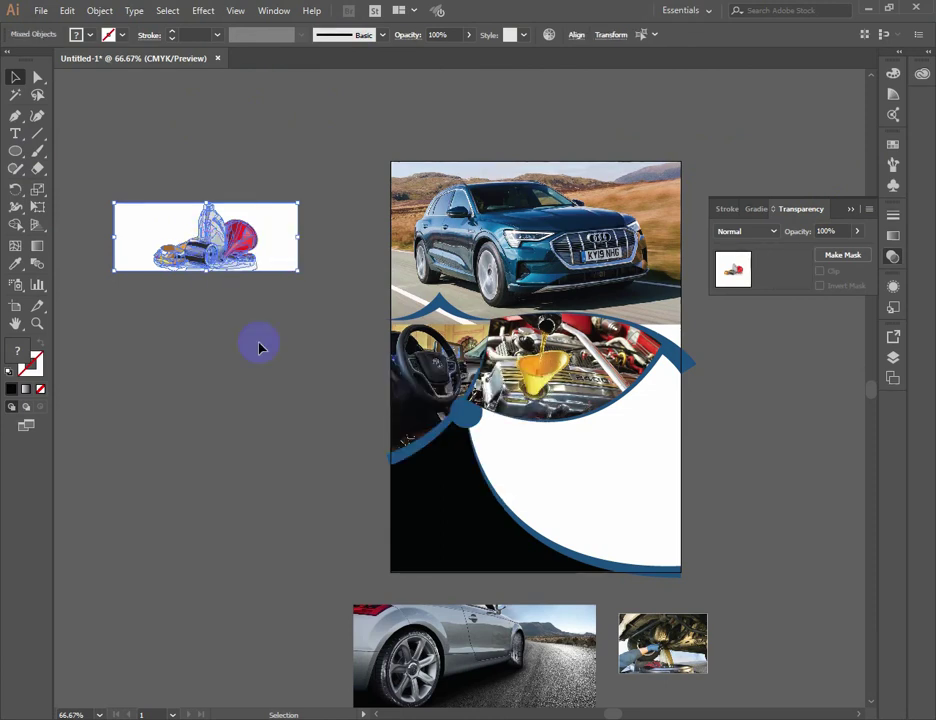
# Delete the white background path of the traced oil bottle and filter image.
pyautogui.click(273, 178)
pyautogui.click(267, 224)
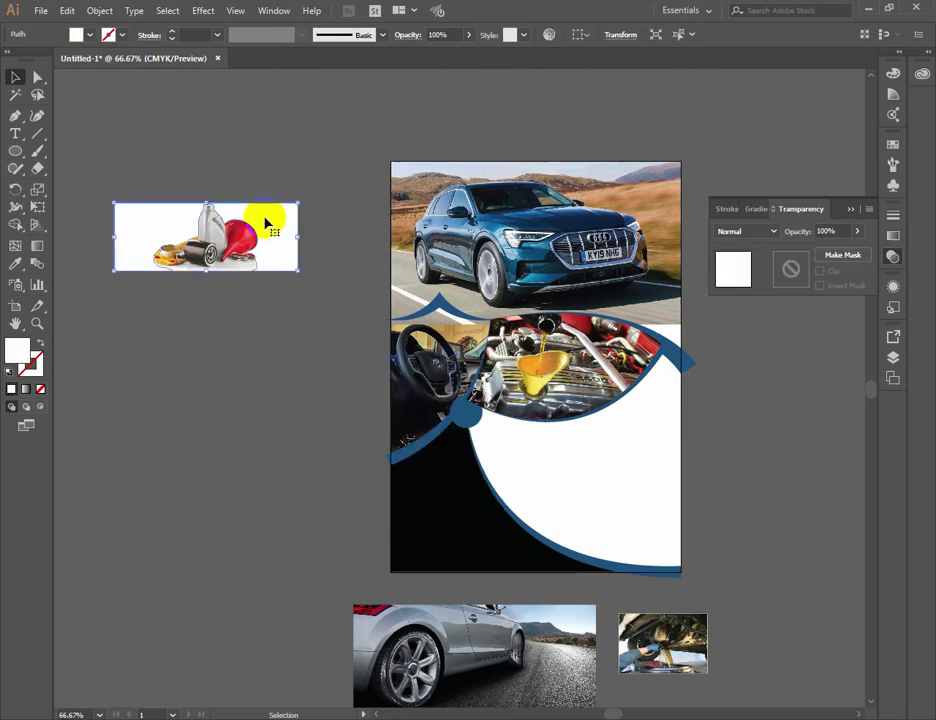
pyautogui.press('Delete')
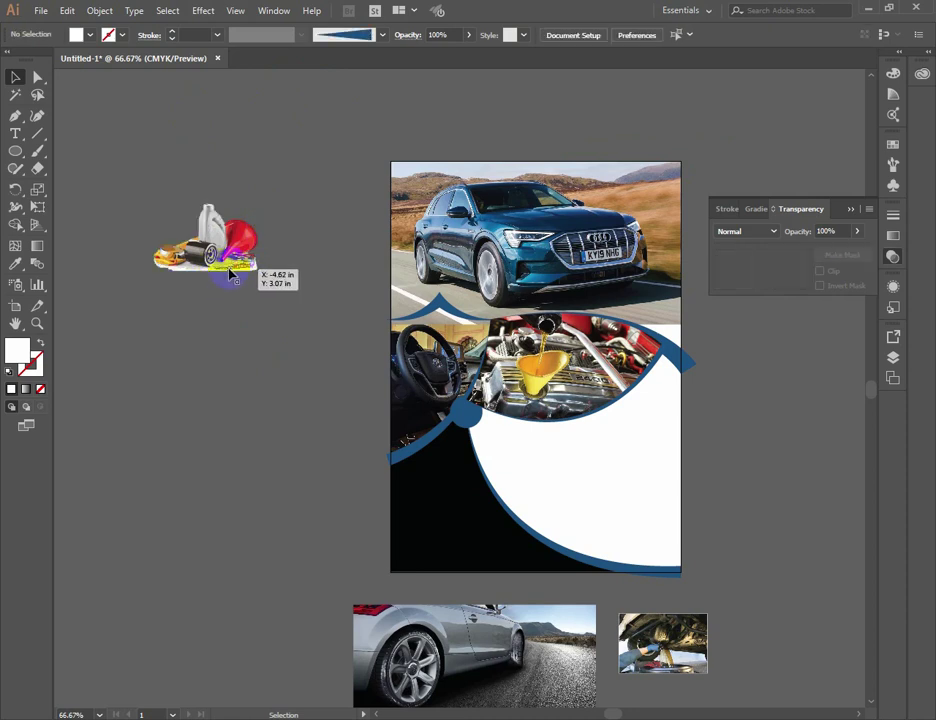
# Group the remaining oil bottle and filter paths and move the group onto the flyer's bottom-left black area.
pyautogui.moveTo(305, 362); pyautogui.dragTo(306, 363)
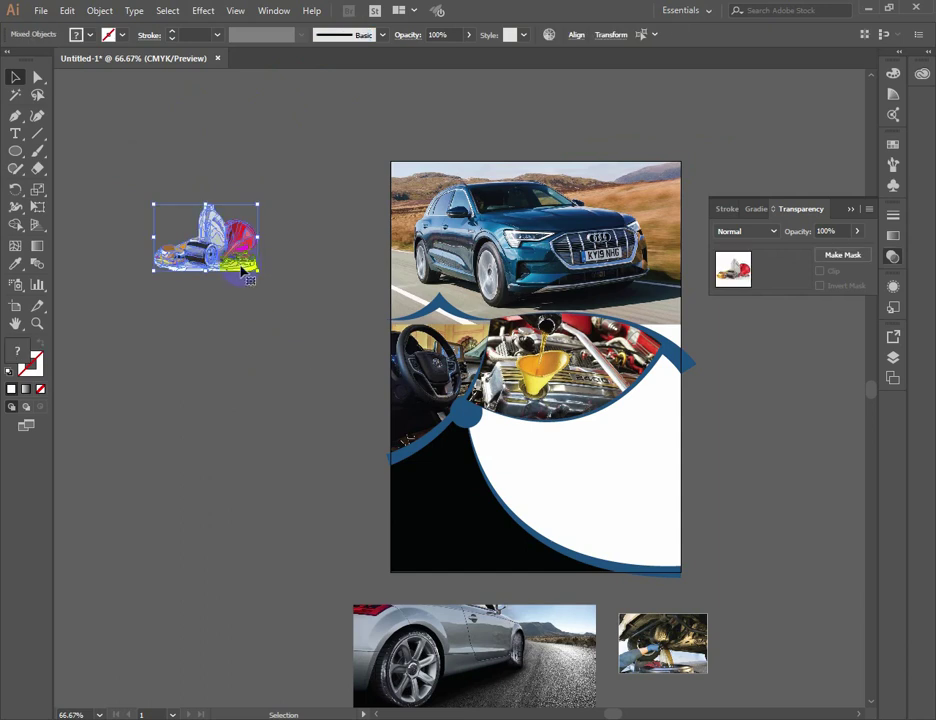
pyautogui.rightClick(242, 258)
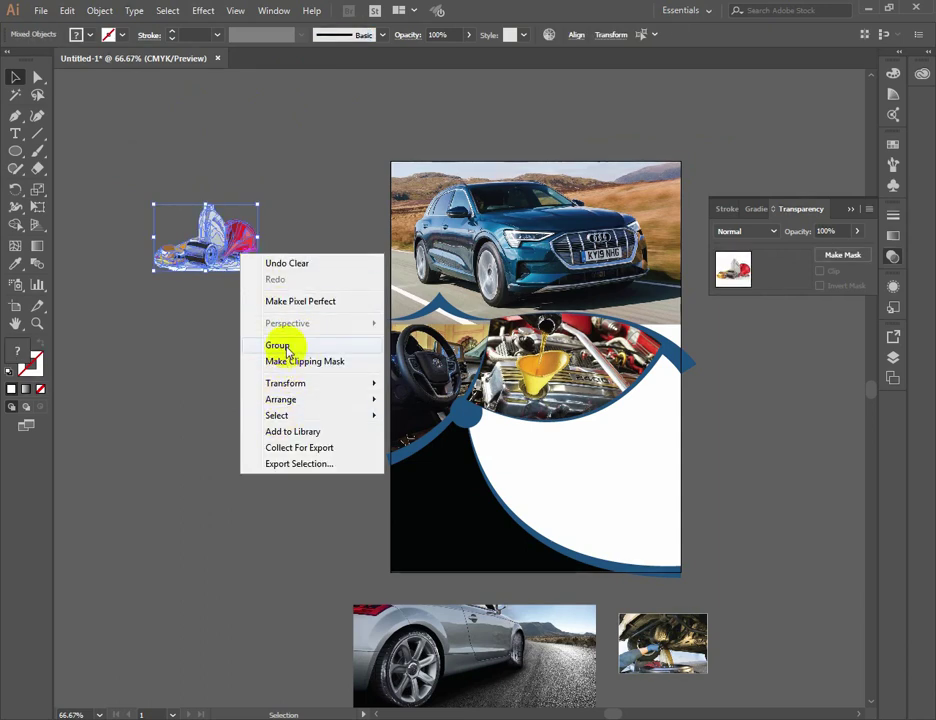
pyautogui.click(278, 344)
pyautogui.moveTo(222, 262); pyautogui.dragTo(463, 553)
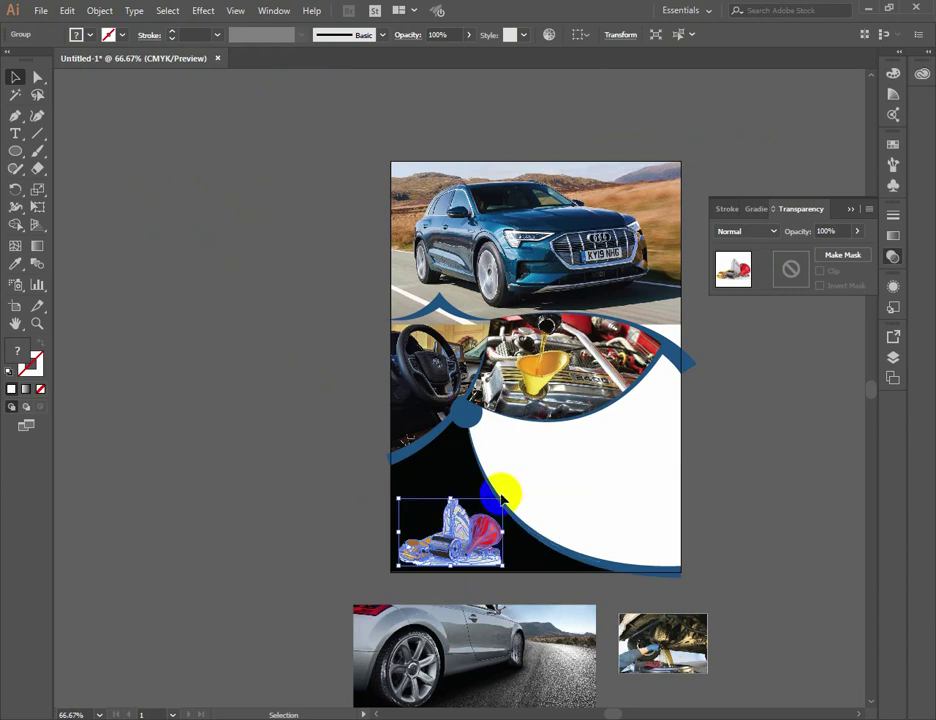
# Lower the opacity of the oil bottle and filter group to 29%.
pyautogui.moveTo(857, 236); pyautogui.dragTo(811, 254)
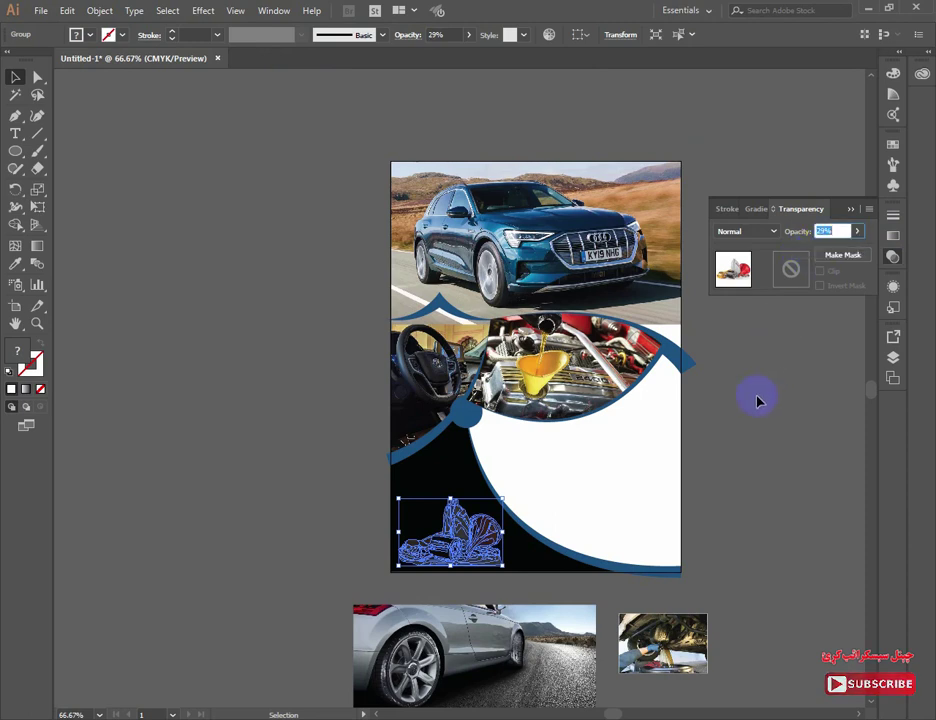
pyautogui.click(757, 400)
pyautogui.moveTo(437, 558); pyautogui.dragTo(479, 543)
pyautogui.click(847, 231)
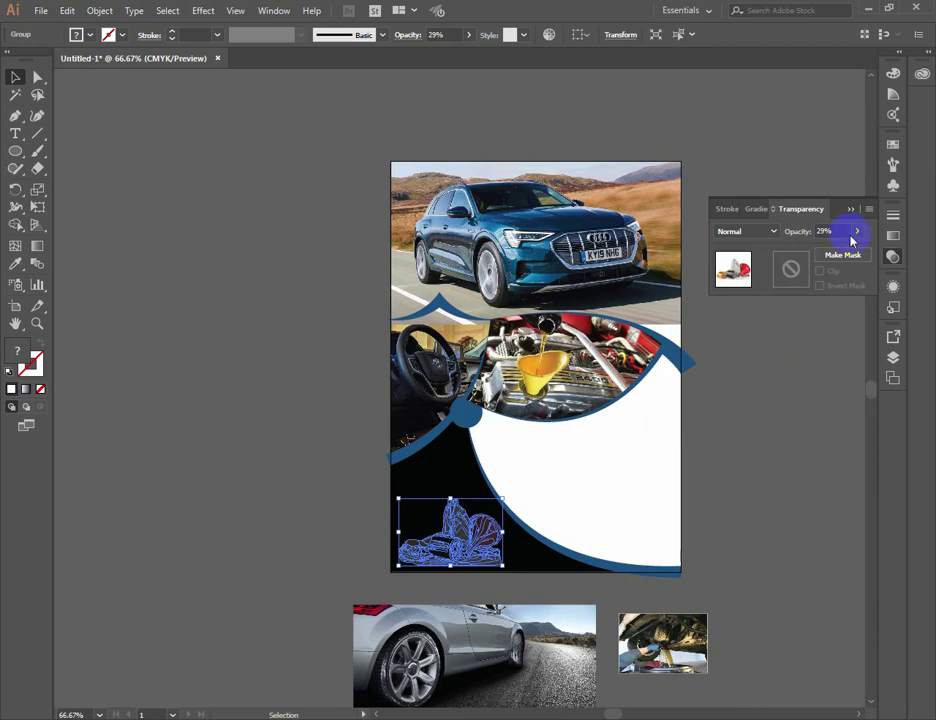
# Lower the oil bottle and filter group's opacity to 13% and enlarge it across the flyer's bottom-left black area.
pyautogui.moveTo(858, 233); pyautogui.dragTo(845, 248)
pyautogui.click(757, 437)
pyautogui.click(495, 547)
pyautogui.moveTo(503, 566); pyautogui.dragTo(545, 591)
pyautogui.moveTo(545, 570); pyautogui.dragTo(539, 566)
pyautogui.click(685, 497)
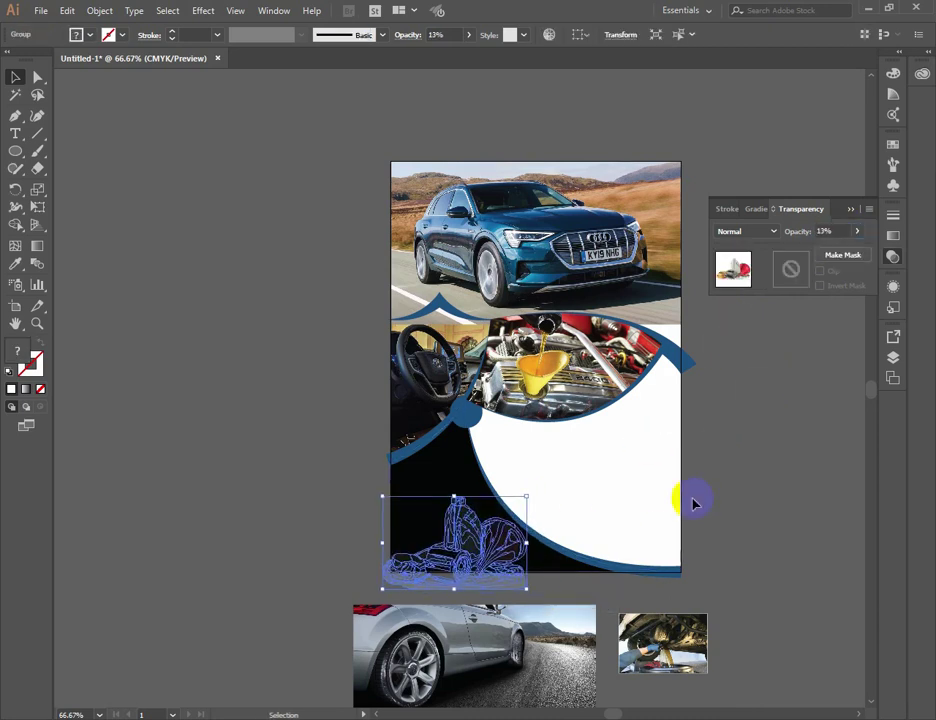
# Clip the oil bottle and filter group with an in-place copy of the black lower-left shape.
pyautogui.click(442, 485)
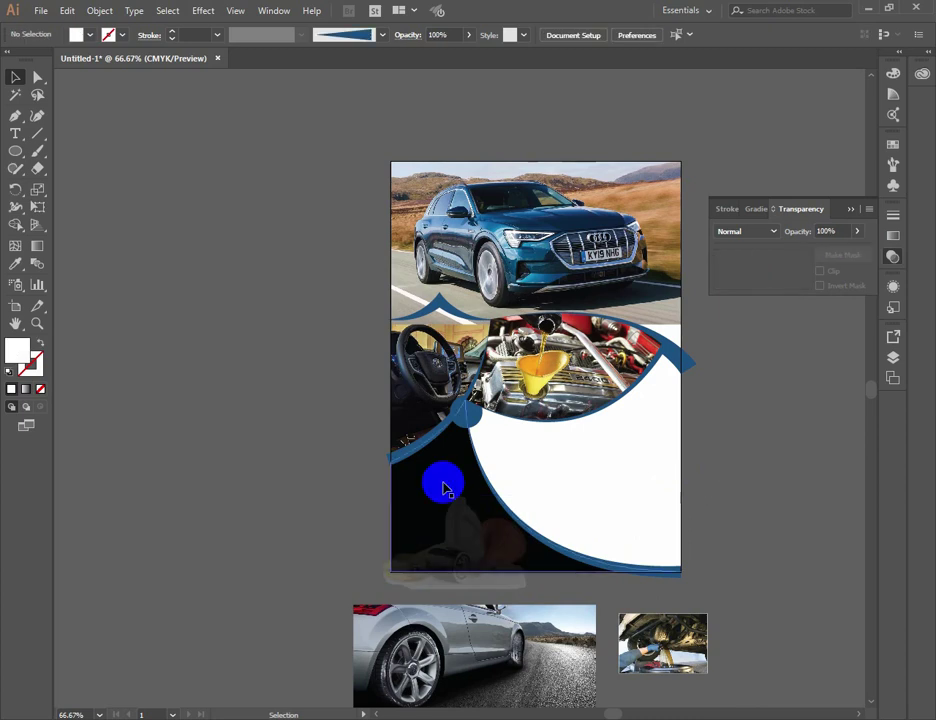
pyautogui.rightClick(447, 484)
pyautogui.click(366, 470)
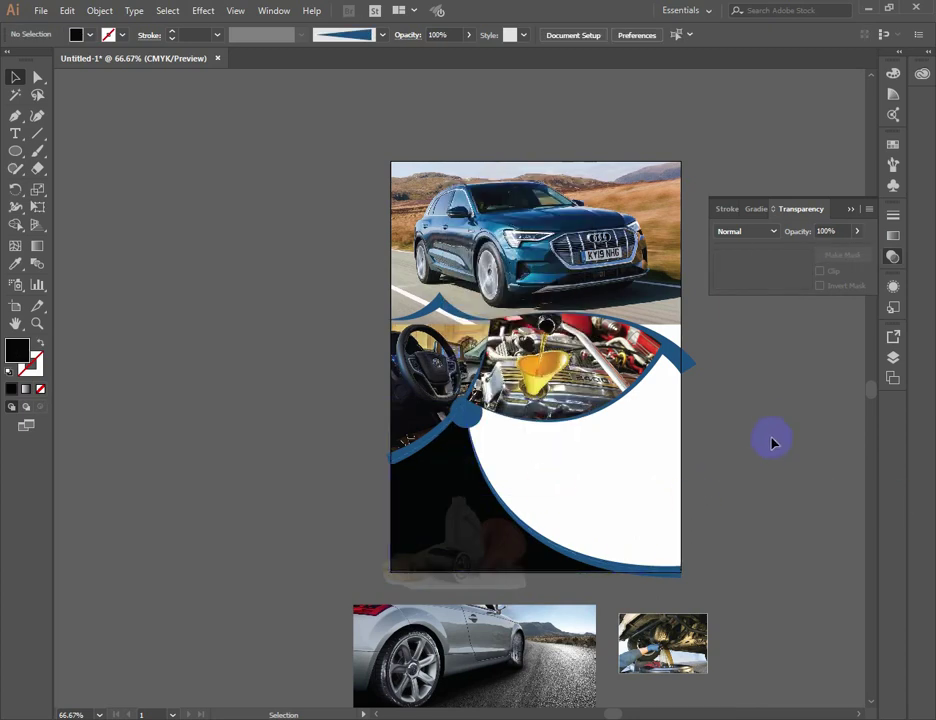
pyautogui.click(452, 482)
pyautogui.rightClick(454, 481)
pyautogui.click(170, 15)
pyautogui.click(70, 17)
pyautogui.click(70, 17)
pyautogui.click(100, 148)
pyautogui.rightClick(458, 468)
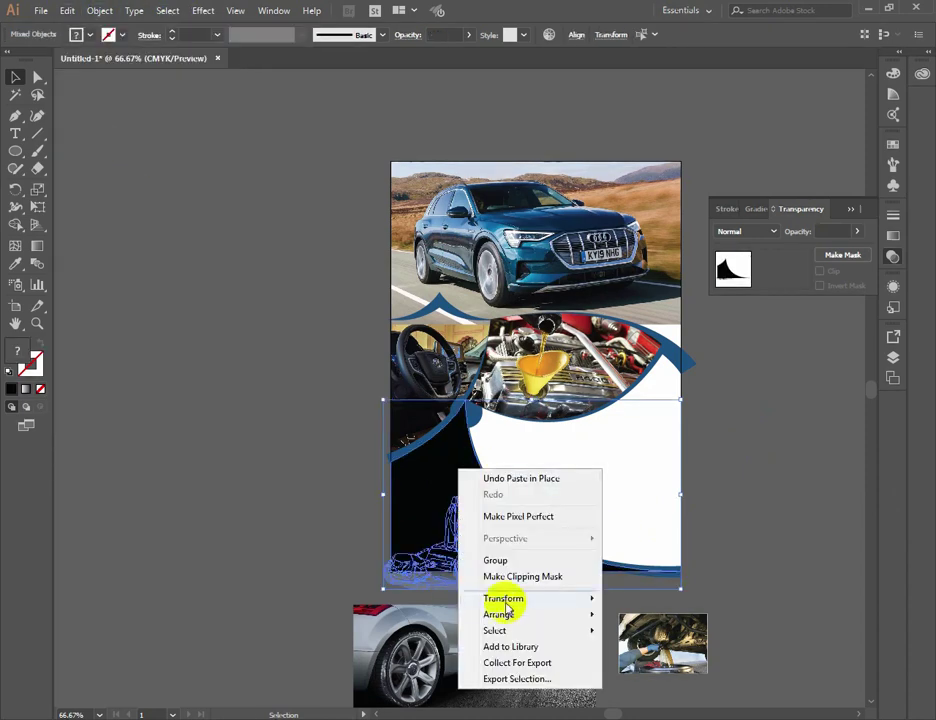
pyautogui.click(742, 480)
# Move the mechanic's oil-draining photo onto the flyer's white lower-right area and enlarge it to cover that area.
pyautogui.click(699, 658)
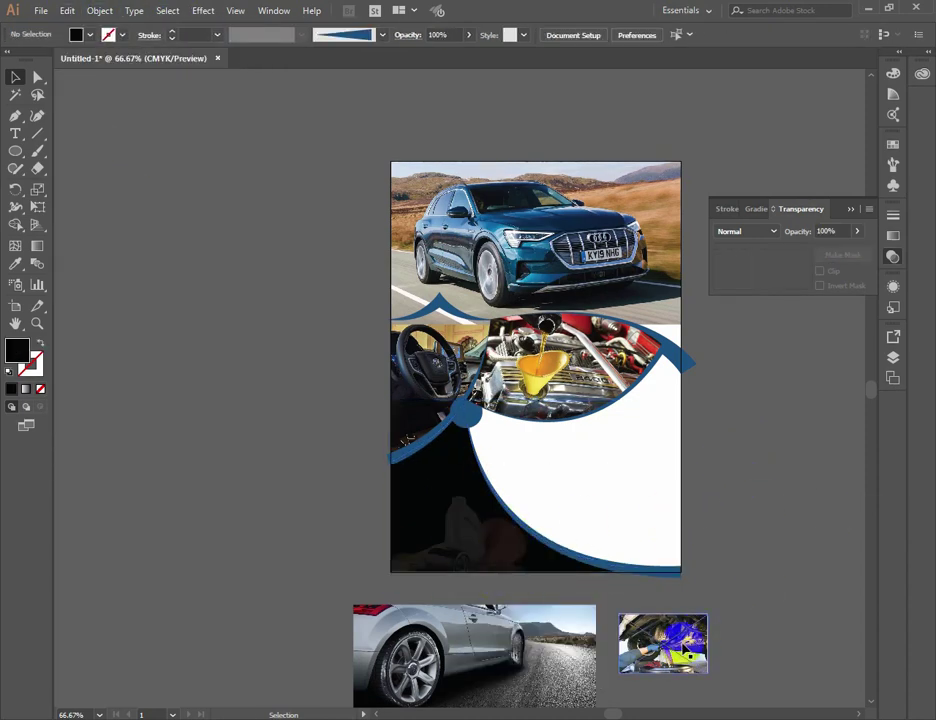
pyautogui.moveTo(699, 658); pyautogui.dragTo(652, 500)
pyautogui.moveTo(591, 516); pyautogui.dragTo(515, 590)
pyautogui.moveTo(514, 456); pyautogui.dragTo(432, 388)
pyautogui.moveTo(681, 403); pyautogui.dragTo(746, 357)
# Reduce the oil-draining photo's opacity to 25% and adjust its position over the white area.
pyautogui.click(857, 231)
pyautogui.moveTo(867, 252); pyautogui.dragTo(815, 253)
pyautogui.moveTo(669, 464); pyautogui.dragTo(675, 470)
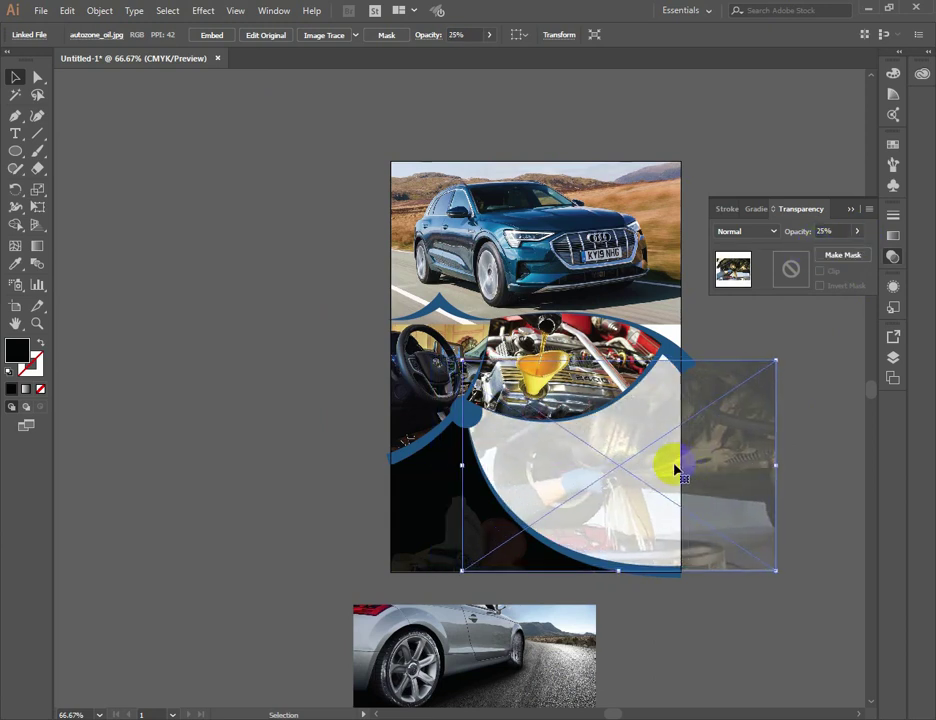
pyautogui.click(811, 361)
# Draw a rectangle over the white area up to the artboard's right edge and use it as the photo's clipping mask.
pyautogui.click(659, 481)
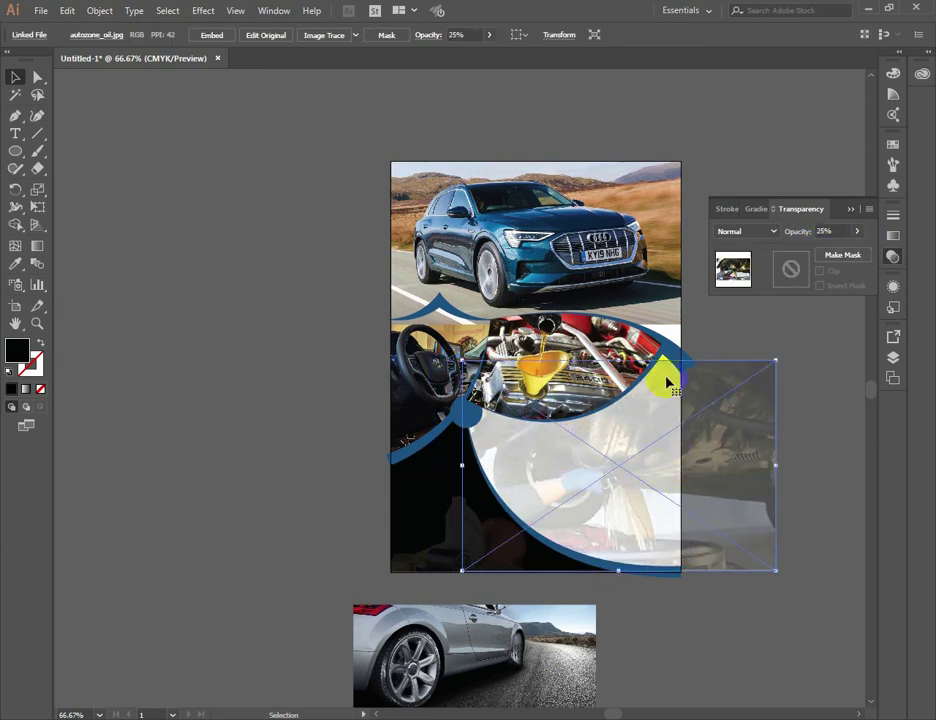
pyautogui.click(15, 150)
pyautogui.moveTo(681, 352)
pyautogui.mouseDown()
pyautogui.moveTo(612, 590)
pyautogui.moveTo(487, 558)
pyautogui.moveTo(448, 566)
pyautogui.mouseUp()
pyautogui.press('v')
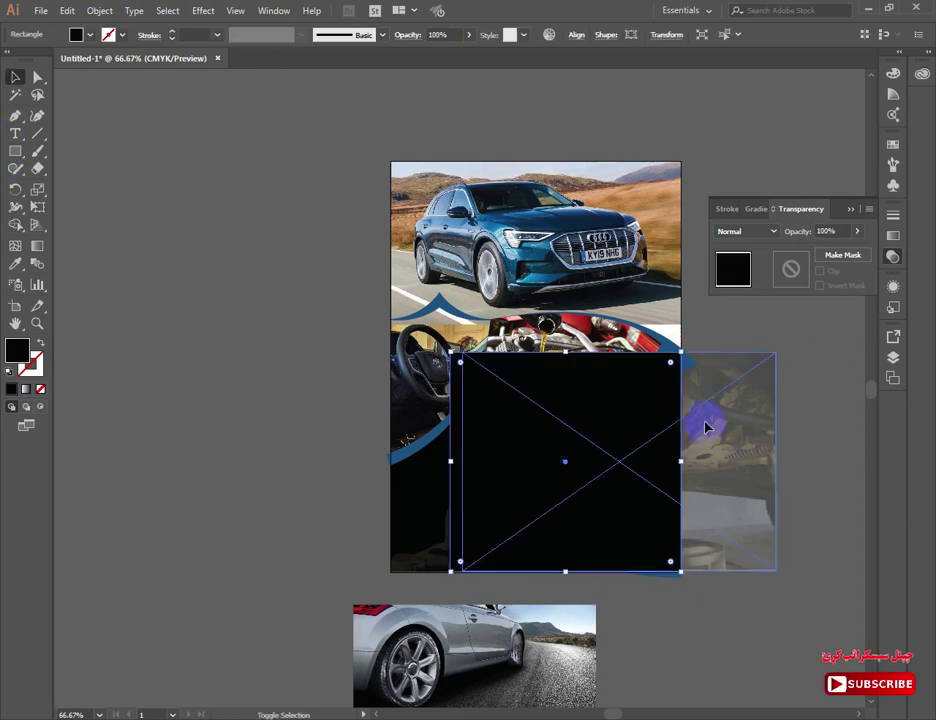
pyautogui.keyDown('shift'); pyautogui.click(706, 428); pyautogui.keyUp('shift')
pyautogui.hotkey('ctrl', '7')
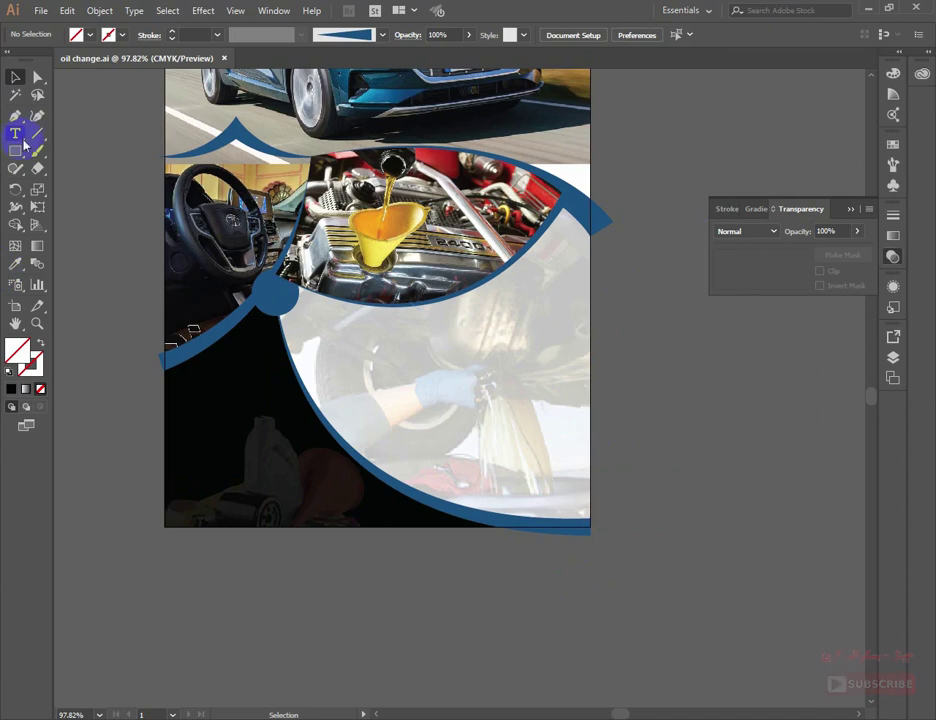
# Add a heading in the flyer's white area, enlarge it and replace its placeholder text with the owner's name.
pyautogui.click(457, 329)
pyautogui.click(15, 77)
pyautogui.moveTo(481, 334); pyautogui.dragTo(599, 418)
pyautogui.moveTo(536, 349); pyautogui.dragTo(517, 336)
pyautogui.doubleClick(515, 334)
pyautogui.hotkey('ctrl', 'a')
pyautogui.write('Abi')
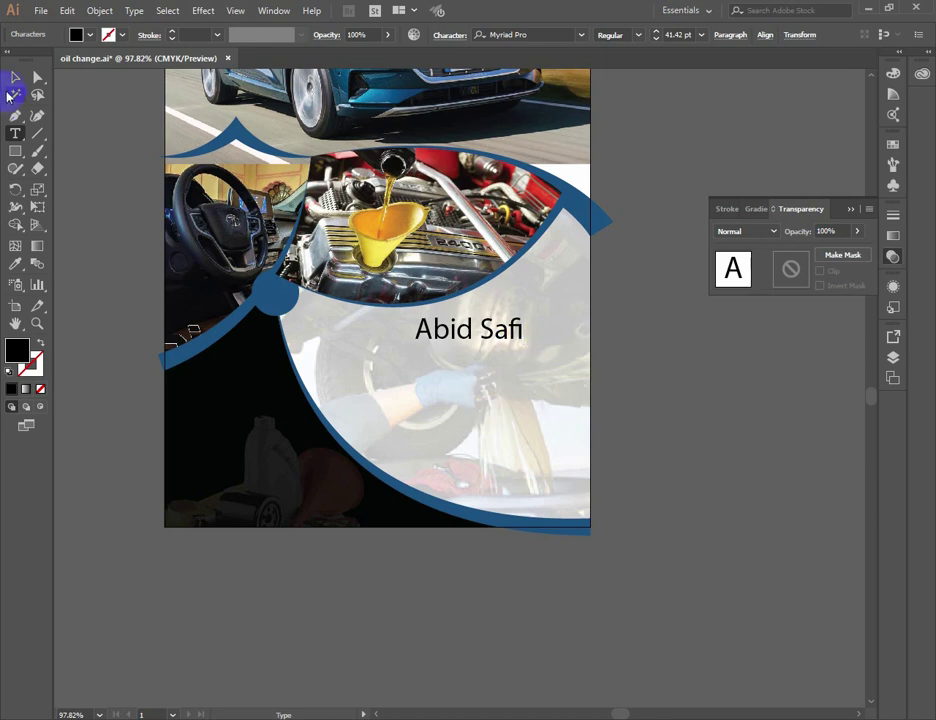
# Set the heading to Arial Bold and scale it down to 27.13 pt.
pyautogui.click(15, 78)
pyautogui.click(515, 34)
pyautogui.write('arial')
pyautogui.press('Return')
pyautogui.click(638, 37)
pyautogui.click(625, 147)
pyautogui.moveTo(516, 334); pyautogui.dragTo(488, 343)
pyautogui.moveTo(479, 337); pyautogui.dragTo(497, 333)
# Retype the heading in capitals as the owner's name followed by "OIL CHANGE" and scale it down to 24.06 pt.
pyautogui.press('t')
pyautogui.press('BackSpace')
pyautogui.press('BackSpace')
pyautogui.press('BackSpace')
pyautogui.press('BackSpace')
pyautogui.press('BackSpace')
pyautogui.press('BackSpace')
pyautogui.press('BackSpace')
pyautogui.press('BackSpace')
pyautogui.press('BackSpace')
pyautogui.press('BackSpace')
pyautogui.press('BackSpace')
pyautogui.press('BackSpace')
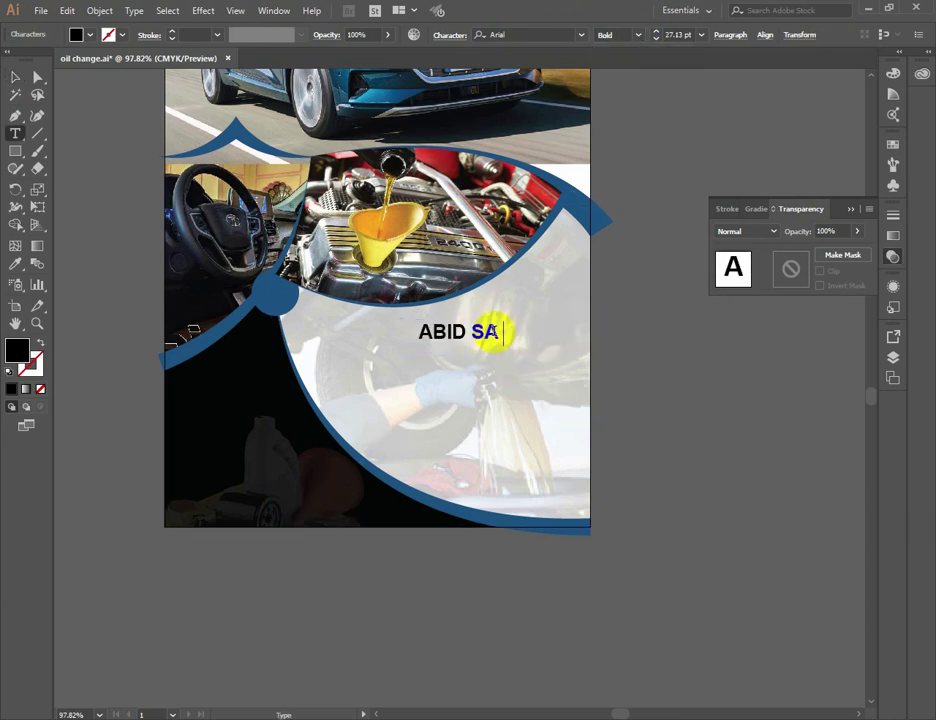
pyautogui.click(17, 81)
pyautogui.moveTo(643, 346); pyautogui.dragTo(545, 342)
# Break the heading before "OIL", adjust the name line's font size and extend the second line to "OIL CHANGE CENTER".
pyautogui.doubleClick(476, 338)
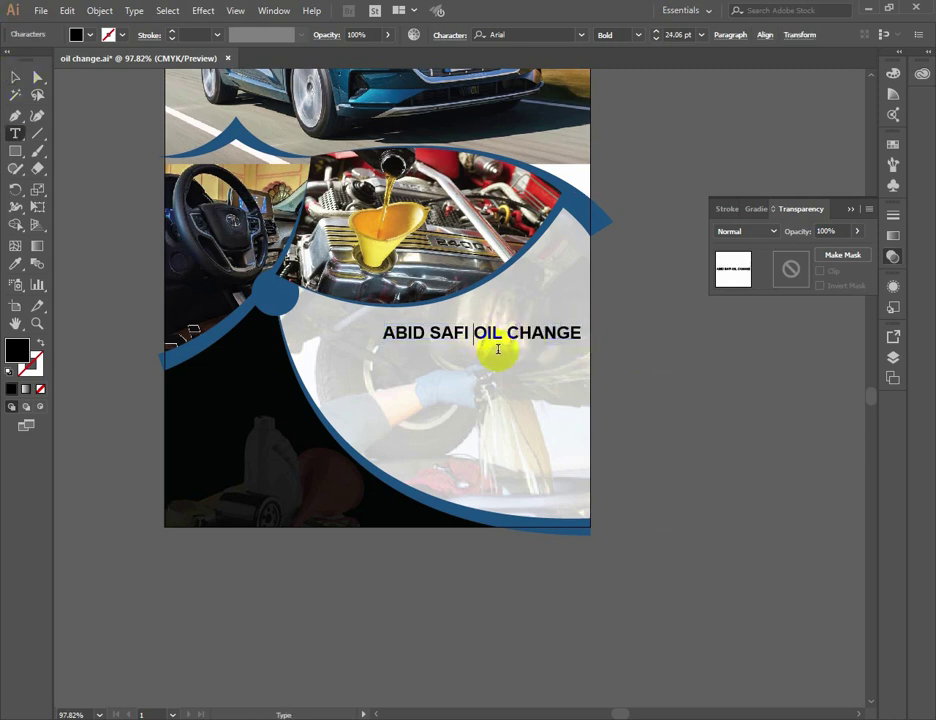
pyautogui.press('Return')
pyautogui.moveTo(386, 332); pyautogui.dragTo(470, 334)
pyautogui.click(656, 31)
pyautogui.click(656, 31)
pyautogui.click(16, 77)
pyautogui.doubleClick(446, 358)
# Adjust the font sizes of the "OIL CHANGE CENTER" line and the owner's name line to balance them.
pyautogui.moveTo(384, 354); pyautogui.dragTo(567, 355)
pyautogui.click(656, 39)
pyautogui.click(656, 39)
pyautogui.click(656, 31)
pyautogui.click(656, 31)
pyautogui.click(656, 31)
pyautogui.tripleClick(428, 334)
pyautogui.click(656, 39)
pyautogui.click(656, 39)
# Set the "OIL CHANGE CENTER" line to Arial Black, tighten its line spacing and reposition the heading.
pyautogui.tripleClick(470, 352)
pyautogui.click(615, 35)
pyautogui.click(618, 180)
pyautogui.click(453, 39)
pyautogui.click(409, 127)
pyautogui.click(409, 127)
pyautogui.click(409, 127)
pyautogui.click(409, 127)
pyautogui.click(15, 77)
pyautogui.moveTo(465, 351); pyautogui.dragTo(481, 352)
pyautogui.click(469, 350)
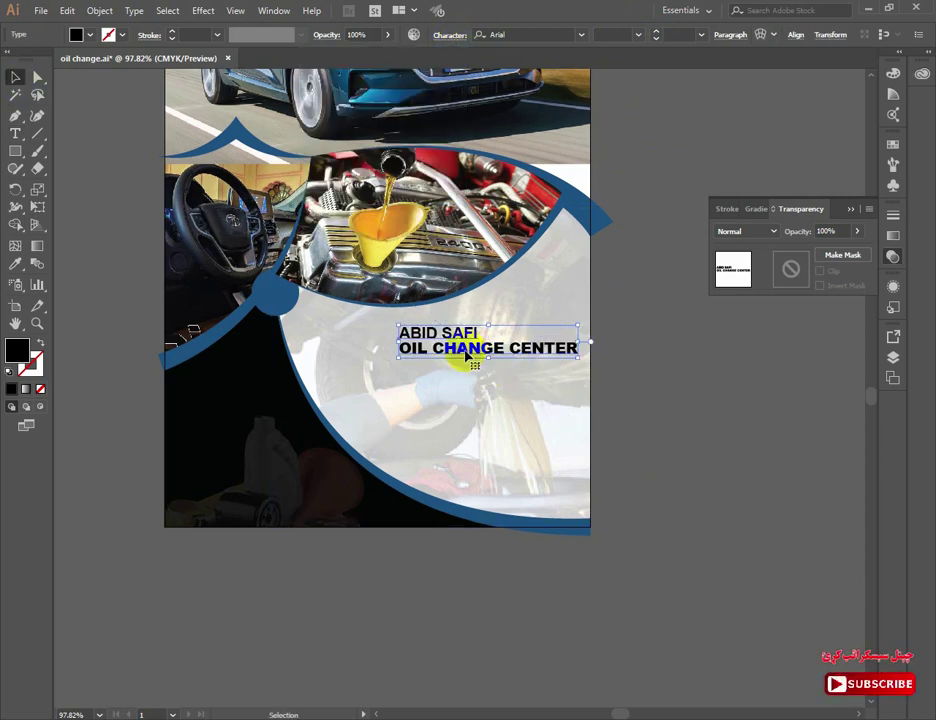
# Add a Lorem ipsum paragraph below the heading in Arial Narrow 14 pt and fit its text frame to three lines.
pyautogui.click(15, 134)
pyautogui.moveTo(572, 433); pyautogui.dragTo(577, 444)
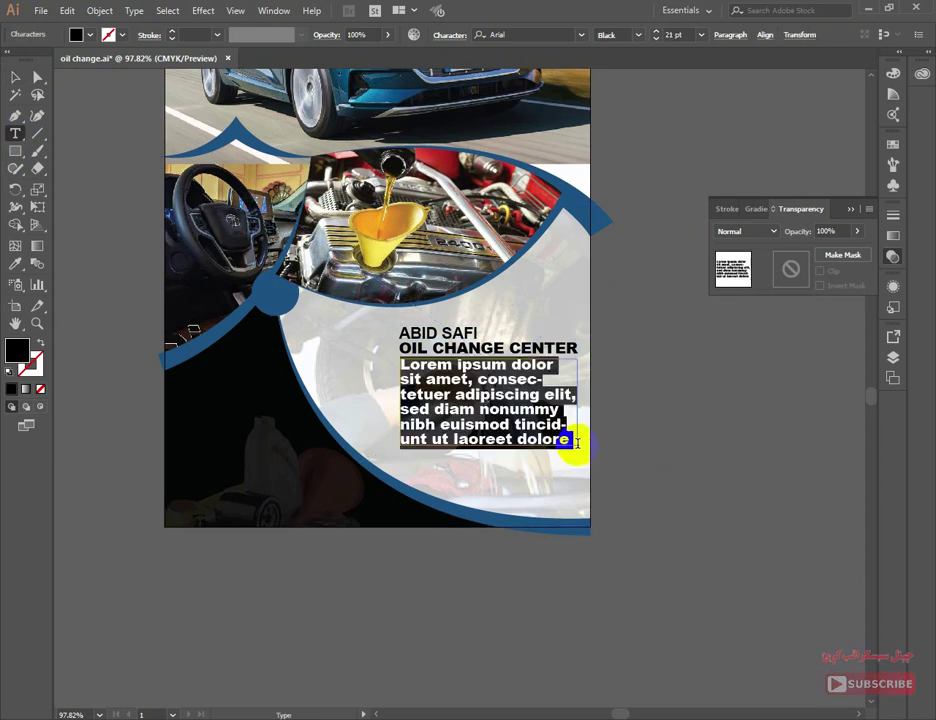
pyautogui.click(655, 39)
pyautogui.click(655, 39)
pyautogui.click(637, 35)
pyautogui.click(623, 50)
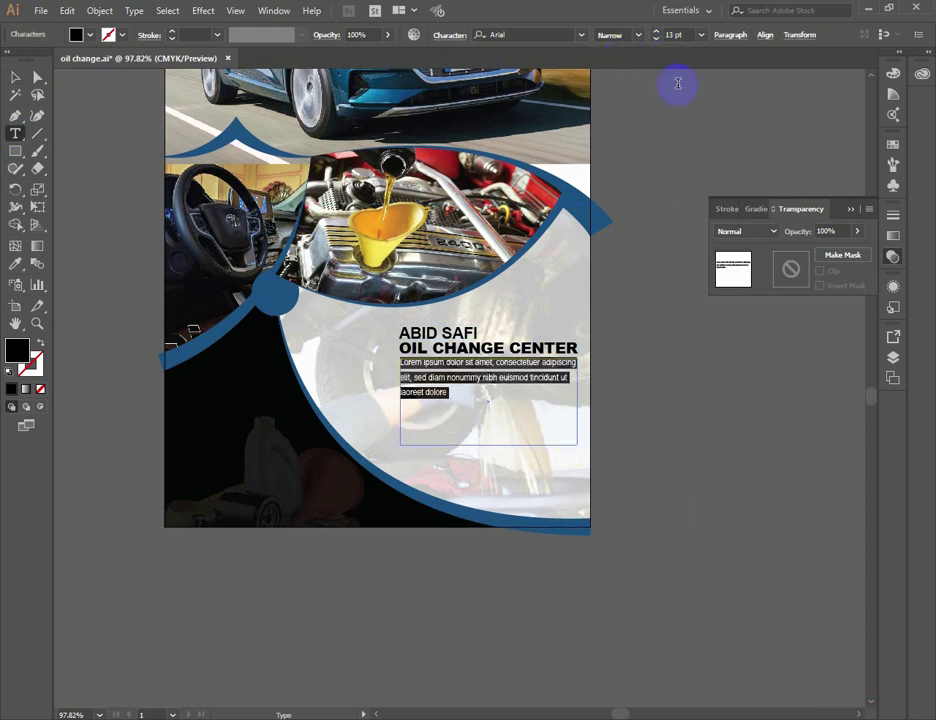
pyautogui.click(14, 77)
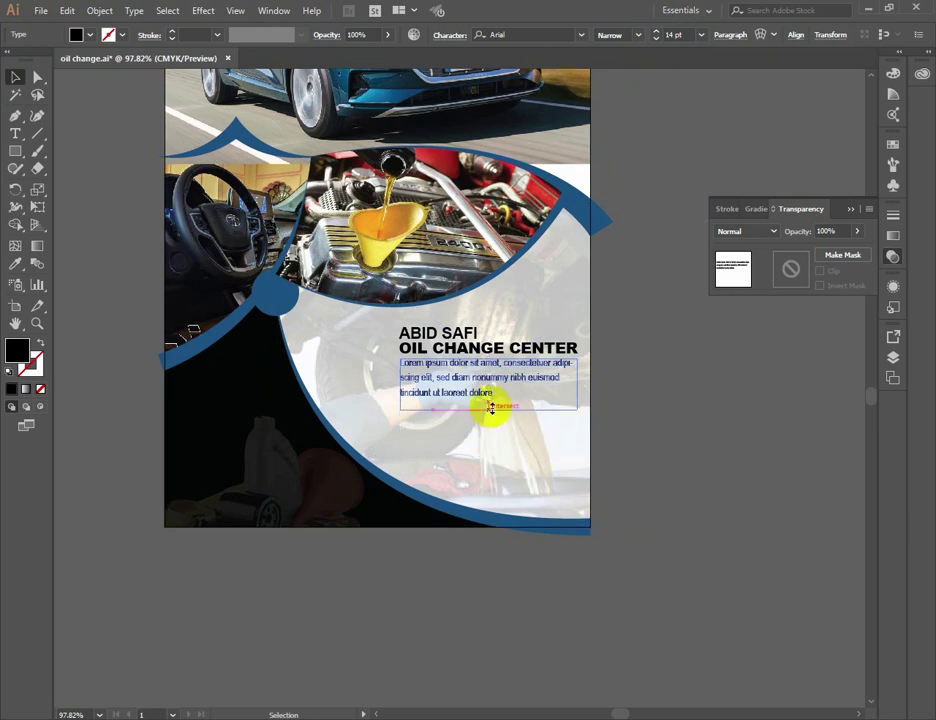
pyautogui.click(620, 393)
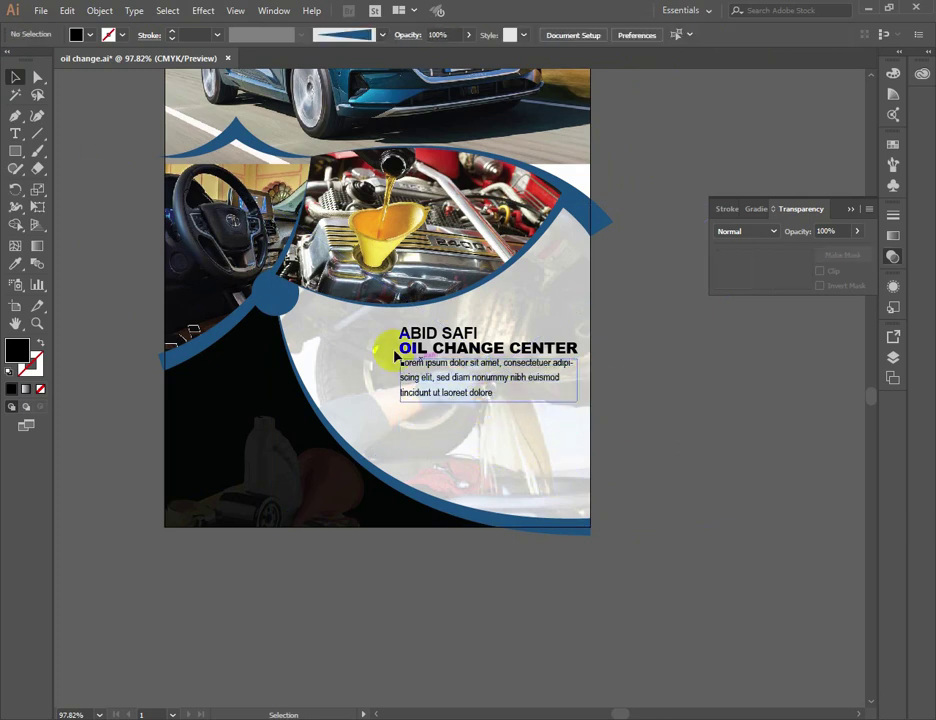
# Draw a tiny black square bullet below the paragraph and align it with the text's left edge.
pyautogui.scroll(3, 522, 480)
pyautogui.click(15, 152)
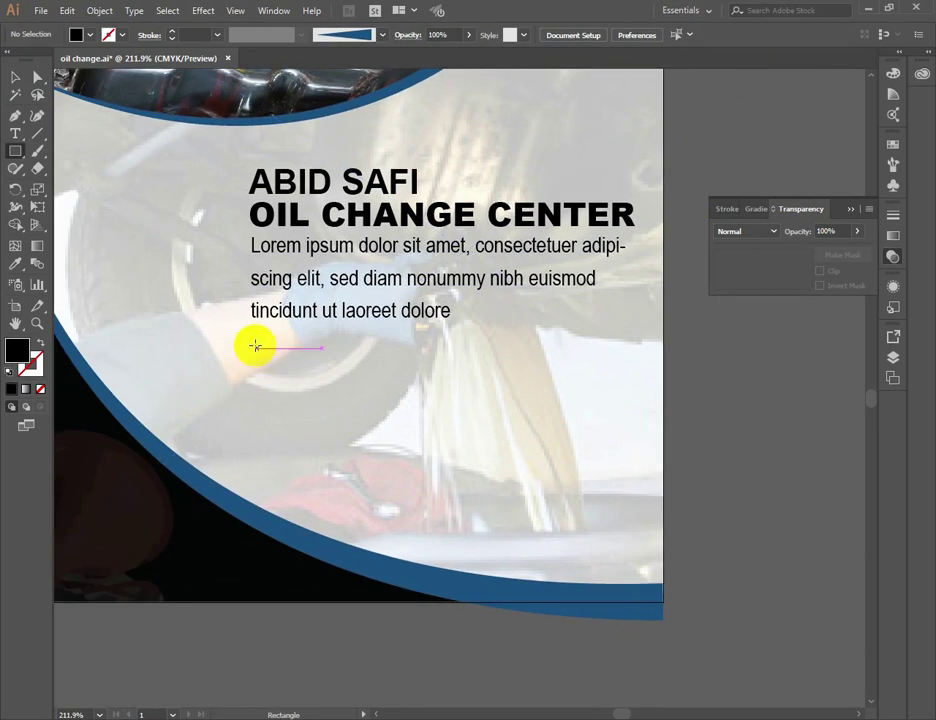
pyautogui.moveTo(258, 349); pyautogui.dragTo(267, 349)
pyautogui.scroll(7, 237, 338)
pyautogui.click(15, 77)
pyautogui.moveTo(425, 401); pyautogui.dragTo(409, 387)
pyautogui.press('Left')
pyautogui.press('Left')
pyautogui.press('Left')
pyautogui.press('Left')
pyautogui.press('Left')
pyautogui.press('Left')
pyautogui.press('Left')
# Duplicate the square bullet to the right, then copy both bullets below to form two rows of two.
pyautogui.hotkey('ctrl', '-')
pyautogui.hotkey('ctrl', '-')
pyautogui.hotkey('ctrl', '-')
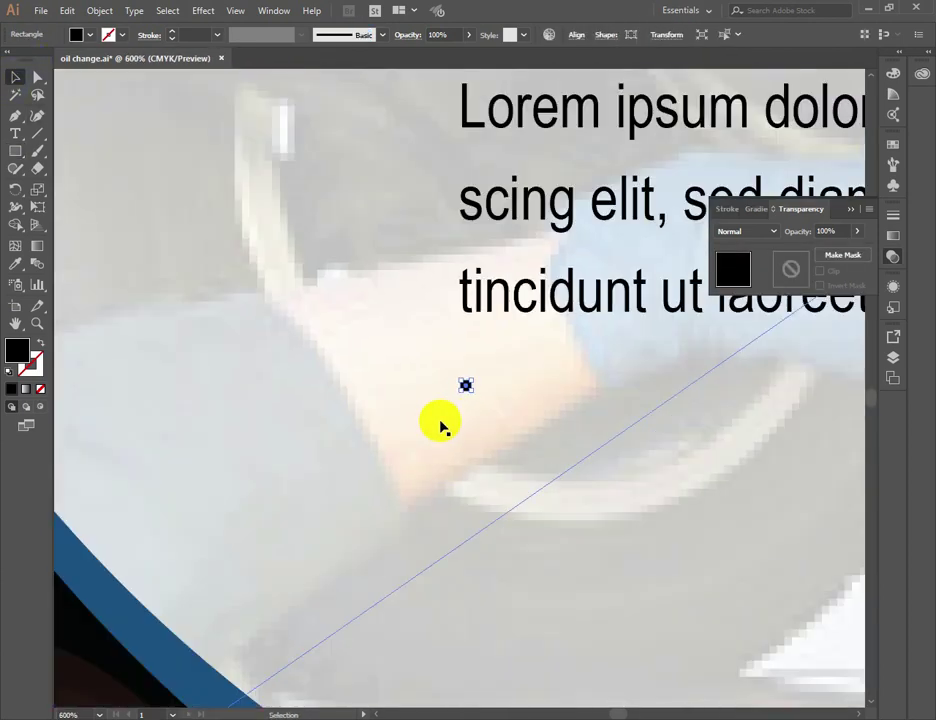
pyautogui.hotkey('ctrl', '-')
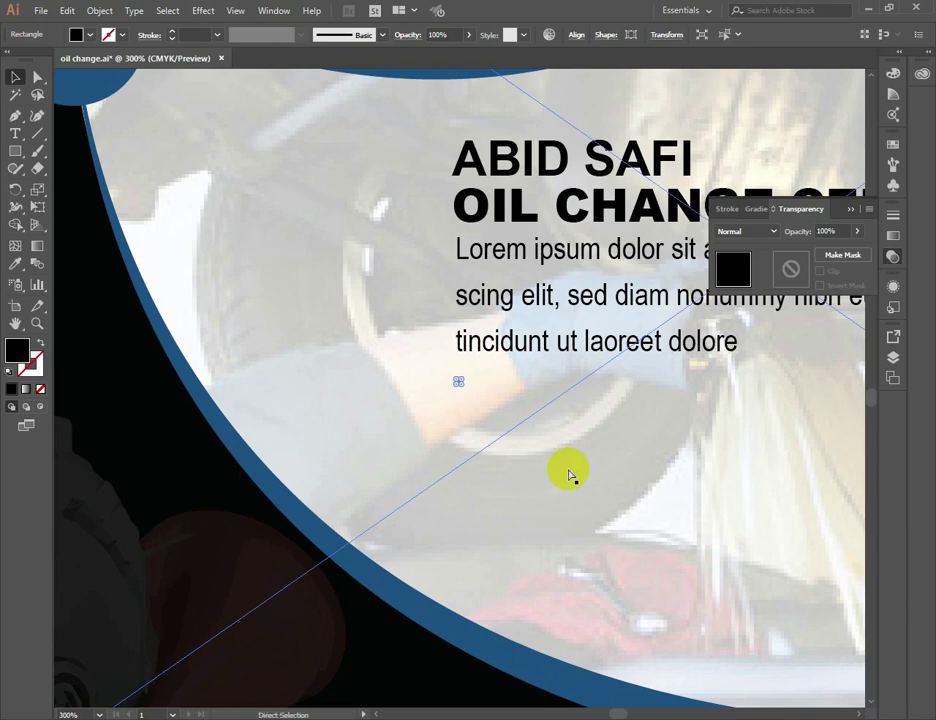
pyautogui.hotkey('ctrl', '-')
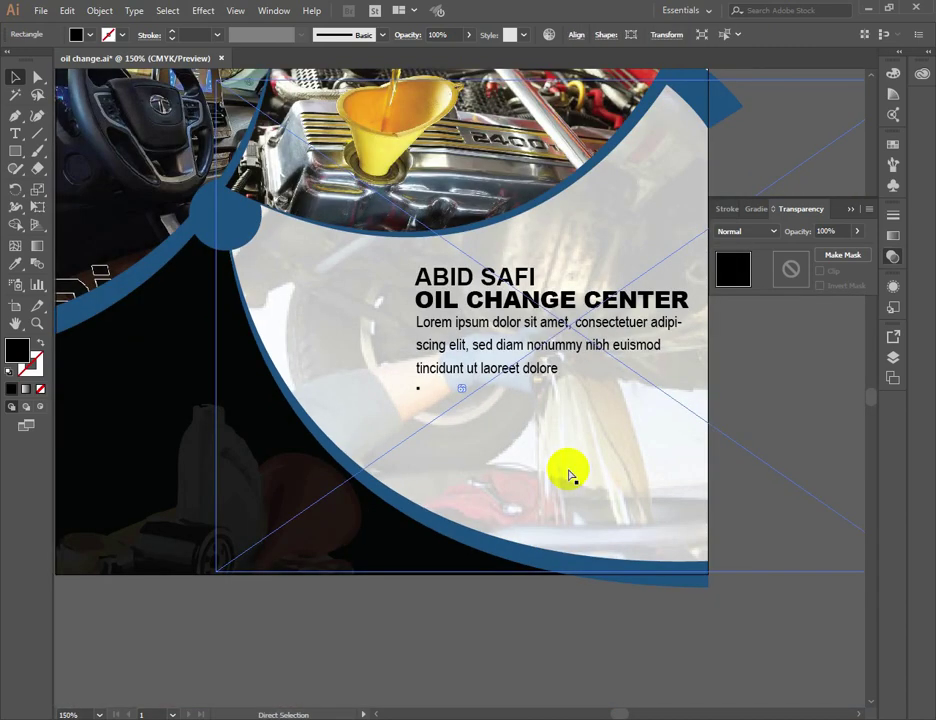
pyautogui.keyDown('shift'); pyautogui.click(419, 389); pyautogui.keyUp('shift')
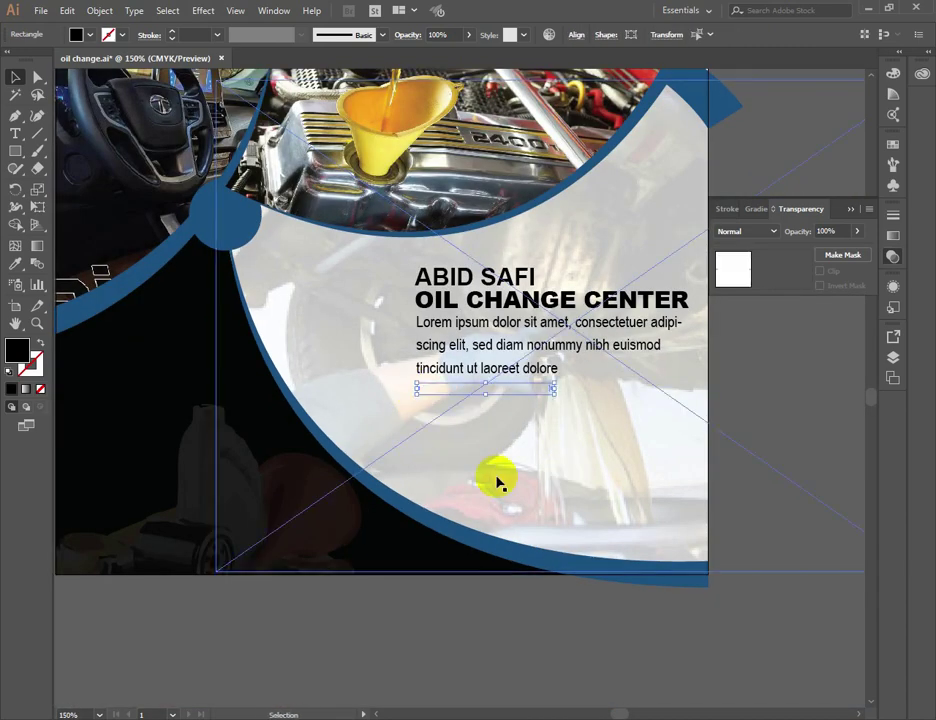
pyautogui.click(70, 15)
pyautogui.click(70, 16)
pyautogui.click(95, 112)
pyautogui.hotkey('shift', 'Down')
pyautogui.hotkey('shift', 'Down')
pyautogui.hotkey('shift', 'Up')
pyautogui.click(744, 386)
# Copy the paragraph beside the bullets, replace its text with "Car wash" and shrink its text frame.
pyautogui.moveTo(371, 271); pyautogui.dragTo(735, 529)
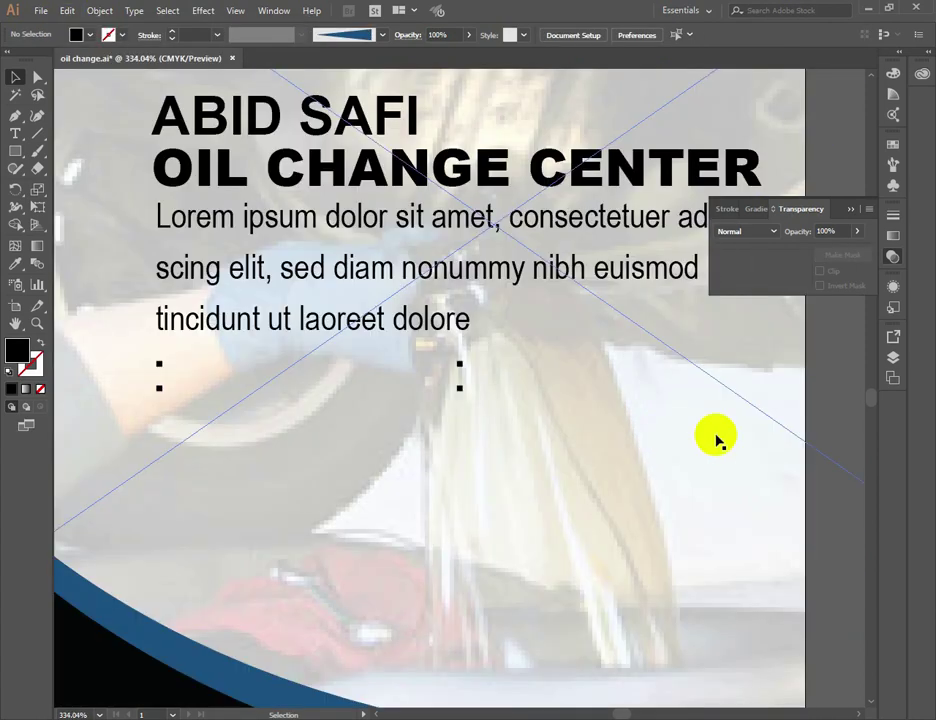
pyautogui.moveTo(284, 225); pyautogui.dragTo(298, 370)
pyautogui.doubleClick(262, 368)
pyautogui.hotkey('ctrl', 'a')
pyautogui.press('BackSpace')
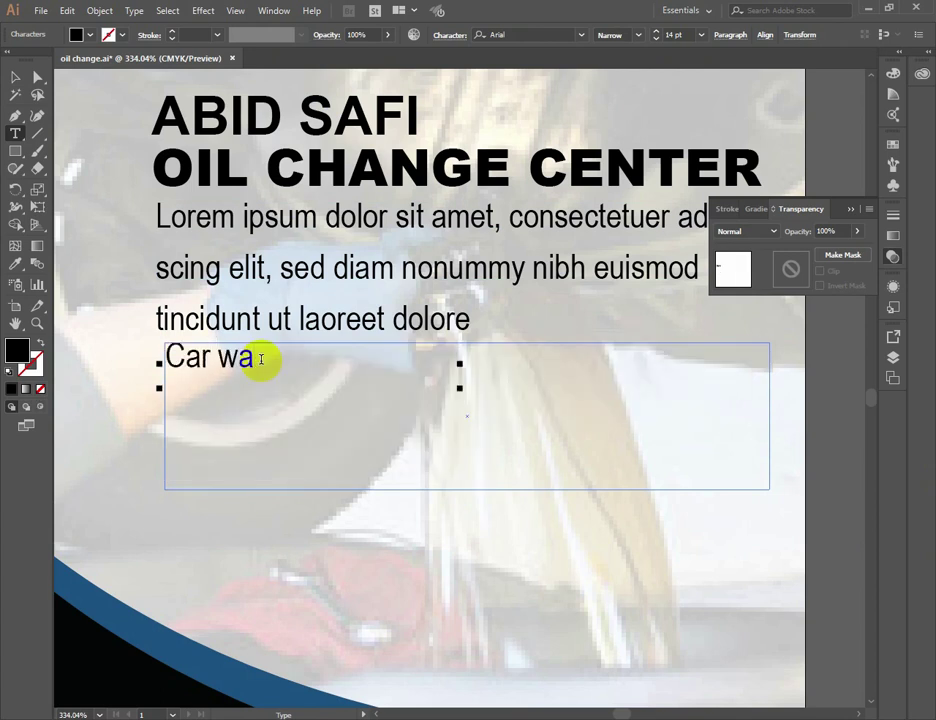
pyautogui.click(12, 80)
pyautogui.moveTo(769, 416); pyautogui.dragTo(287, 412)
pyautogui.moveTo(226, 489); pyautogui.dragTo(240, 371)
# Set the "Car wash" label to 9 pt and nudge it into line with the upper-left bullet.
pyautogui.click(657, 40)
pyautogui.click(657, 40)
pyautogui.click(656, 32)
pyautogui.press('Down')
pyautogui.press('Down')
pyautogui.press('Down')
pyautogui.press('Right')
pyautogui.press('Down')
pyautogui.press('Right')
pyautogui.press('Left')
# Duplicate the "Car wash" label beside the other three bullets.
pyautogui.moveTo(213, 369); pyautogui.dragTo(512, 368)
pyautogui.keyDown('shift'); pyautogui.click(236, 367); pyautogui.keyUp('shift')
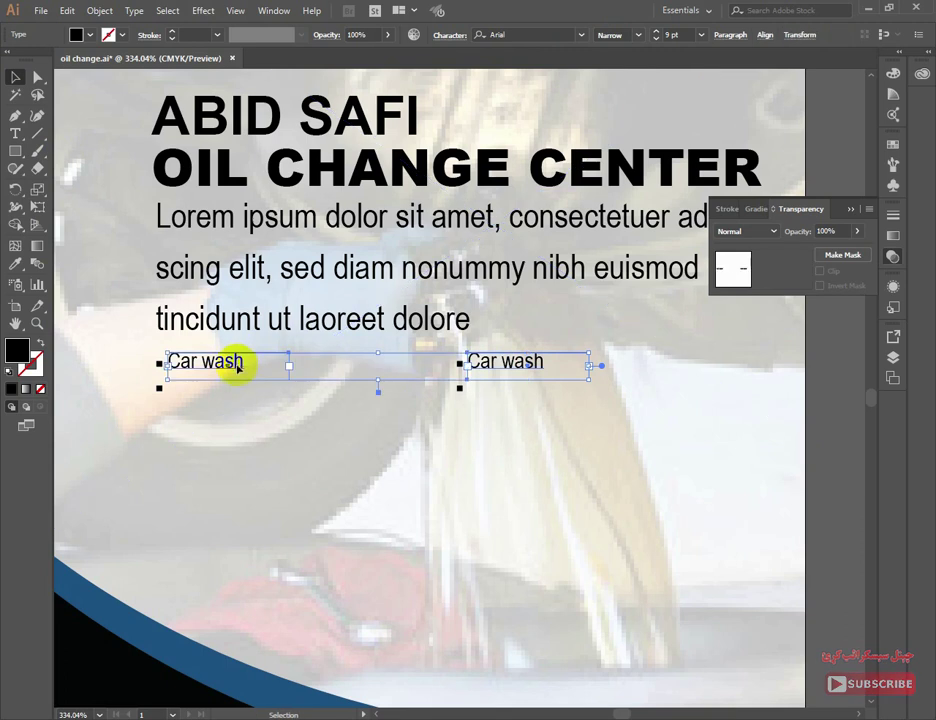
pyautogui.moveTo(234, 368); pyautogui.dragTo(234, 389)
pyautogui.click(258, 397)
# Change the upper-right bullet's label to "Car Rent", checking the wording against the reference flyer in Windows Photo Viewer.
pyautogui.doubleClick(508, 368)
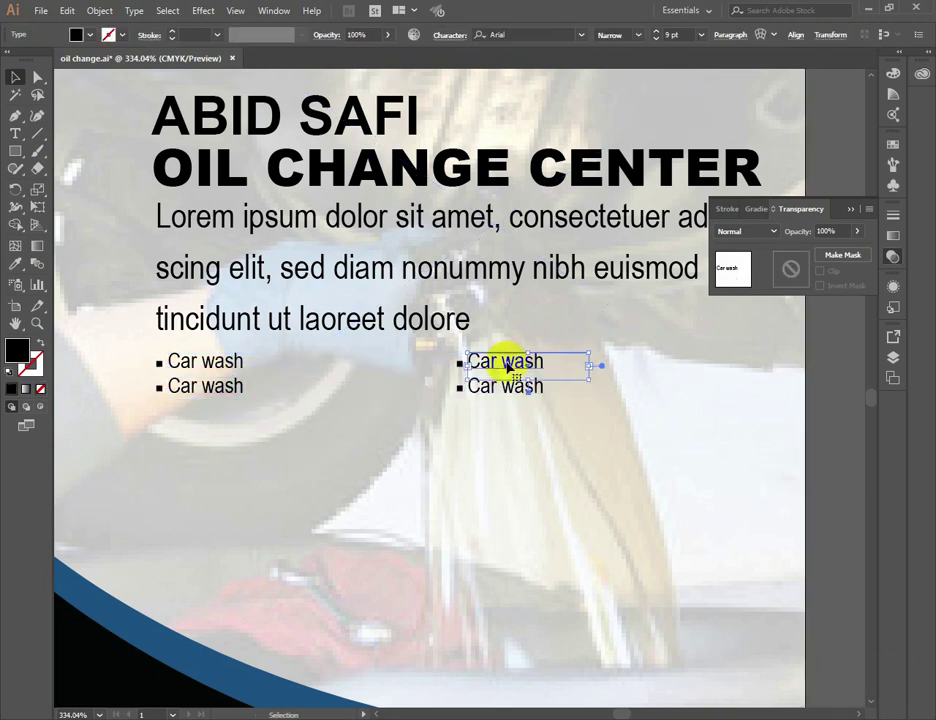
pyautogui.moveTo(508, 368); pyautogui.dragTo(547, 371)
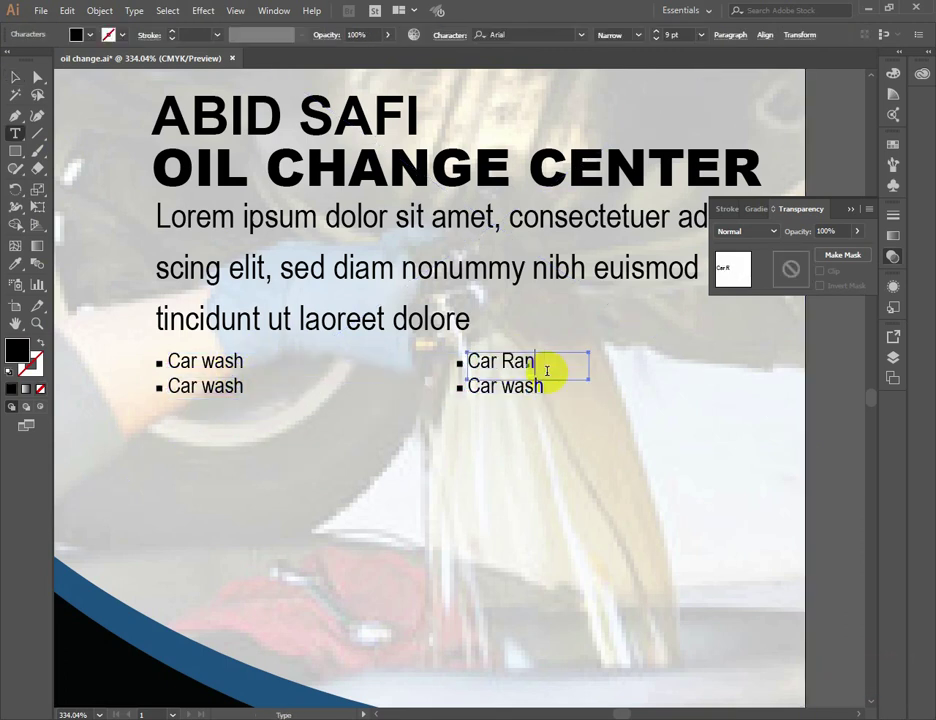
pyautogui.doubleClick(232, 386)
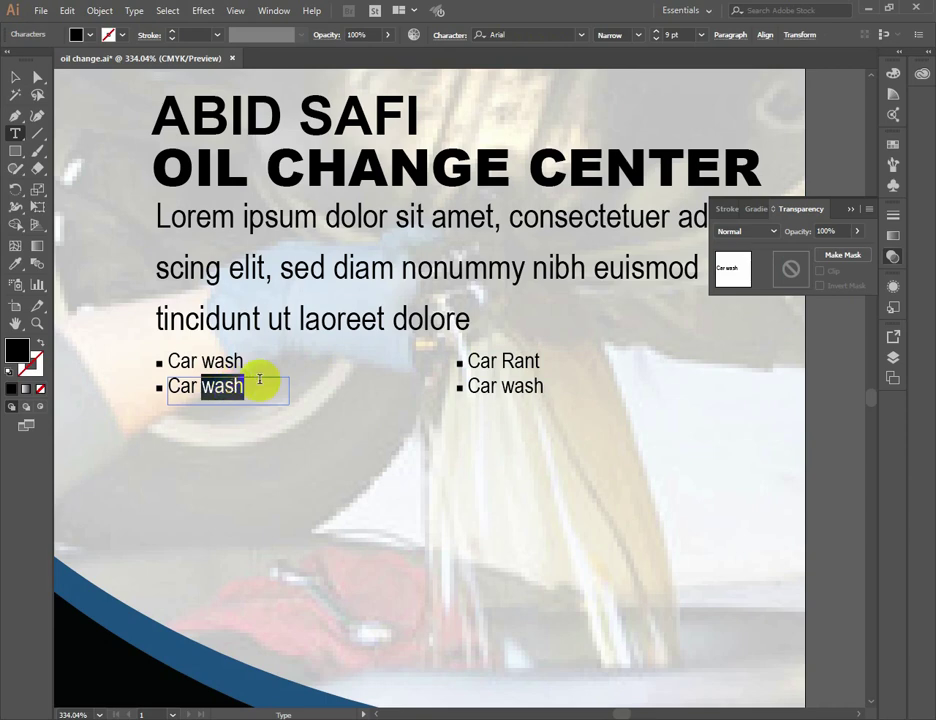
pyautogui.hotkey('alt', 'Tab')
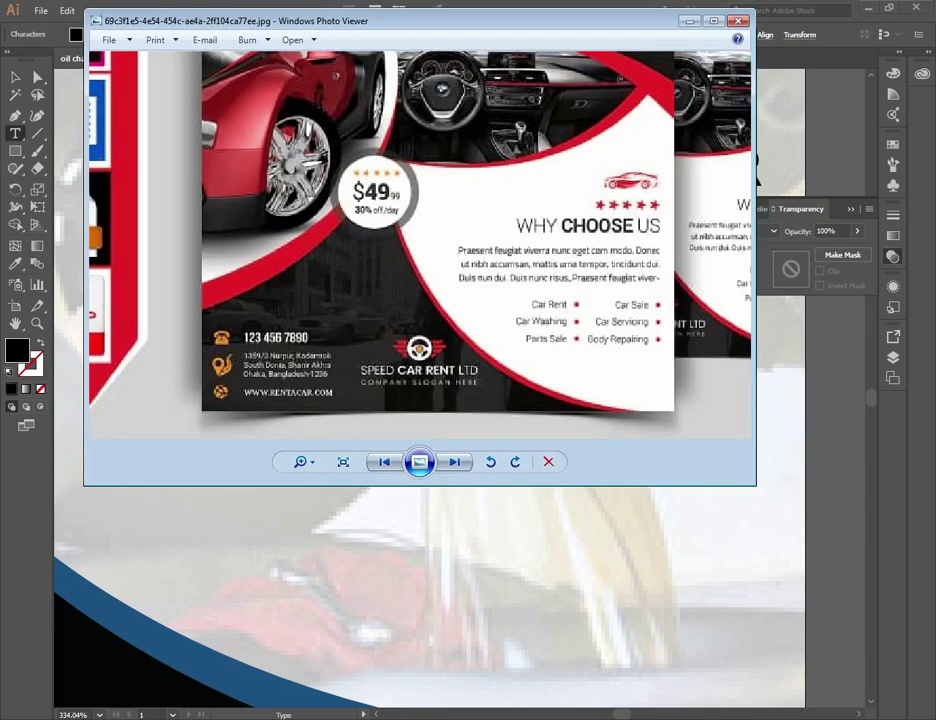
pyautogui.hotkey('alt', 'Tab')
pyautogui.doubleClick(520, 363)
pyautogui.write('Rent')
# Change the other bullet labels to "Car Repairing", "Car Sale" and "Car Washing".
pyautogui.doubleClick(222, 388)
pyautogui.write('Repairing')
pyautogui.click(263, 372)
pyautogui.doubleClick(545, 388)
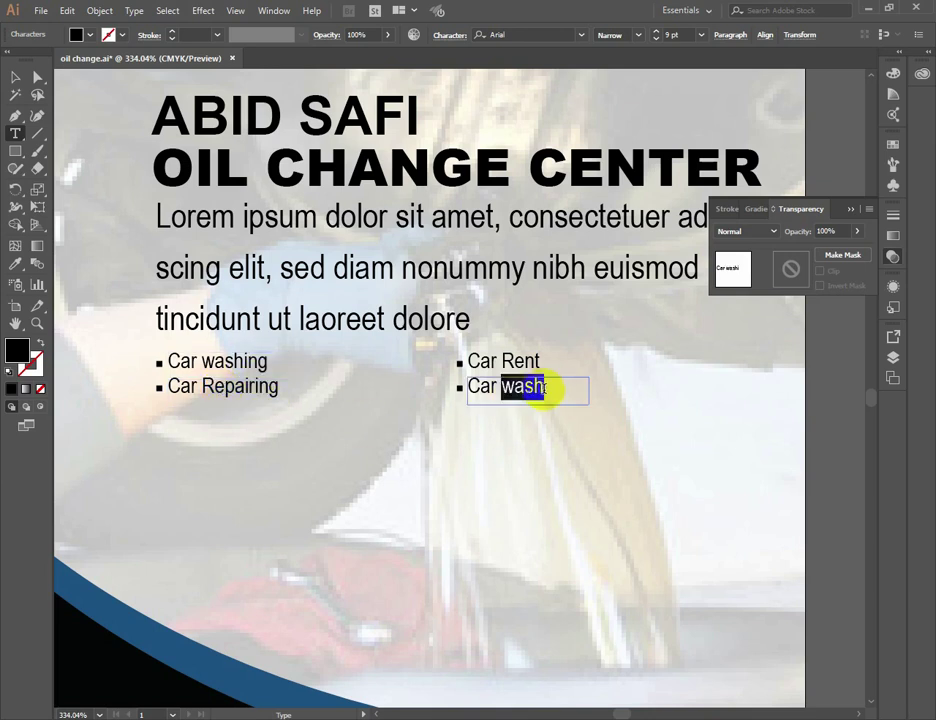
pyautogui.moveTo(214, 365); pyautogui.dragTo(204, 364)
pyautogui.write('W')
pyautogui.click(15, 78)
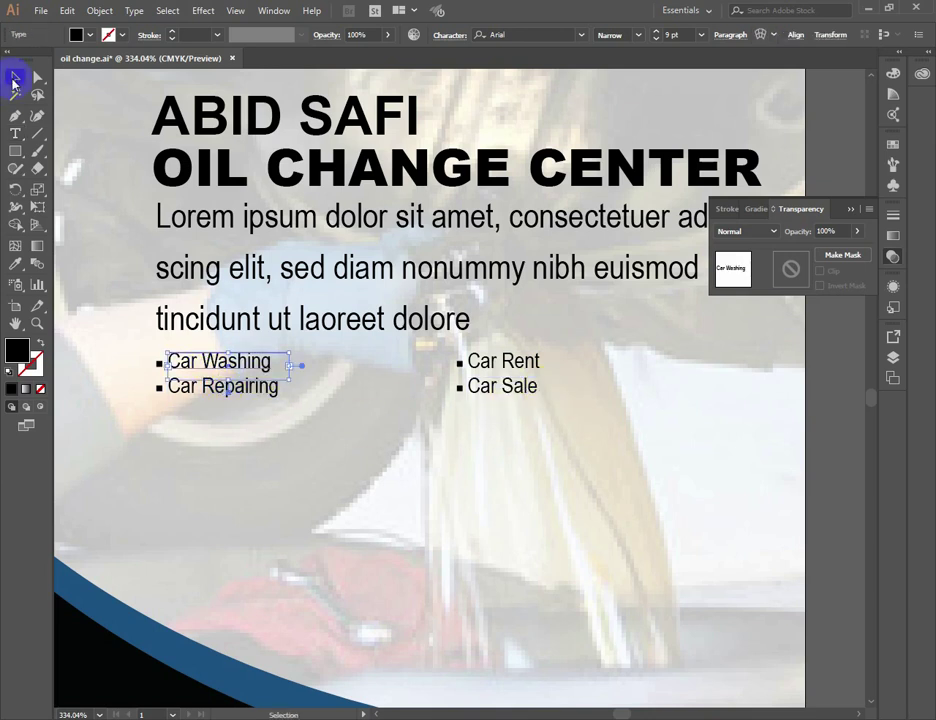
# Tighten the line spacing of the placeholder paragraph under the heading and save the document.
pyautogui.click(845, 470)
pyautogui.hotkey('ctrl', '-')
pyautogui.hotkey('ctrl', '-')
pyautogui.hotkey('ctrl', '-')
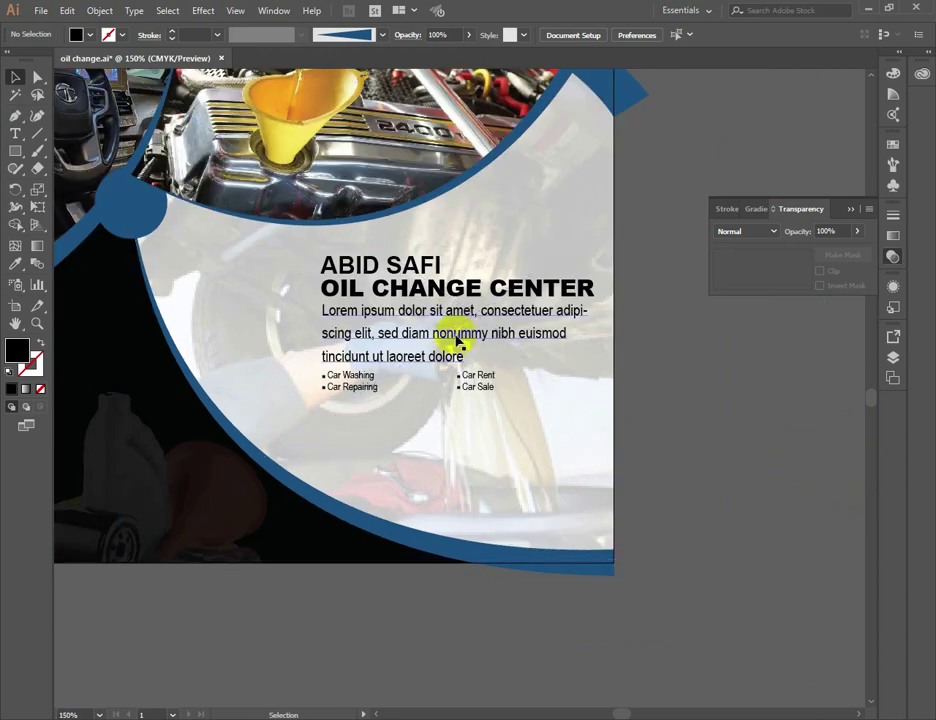
pyautogui.click(445, 338)
pyautogui.click(447, 33)
pyautogui.click(547, 336)
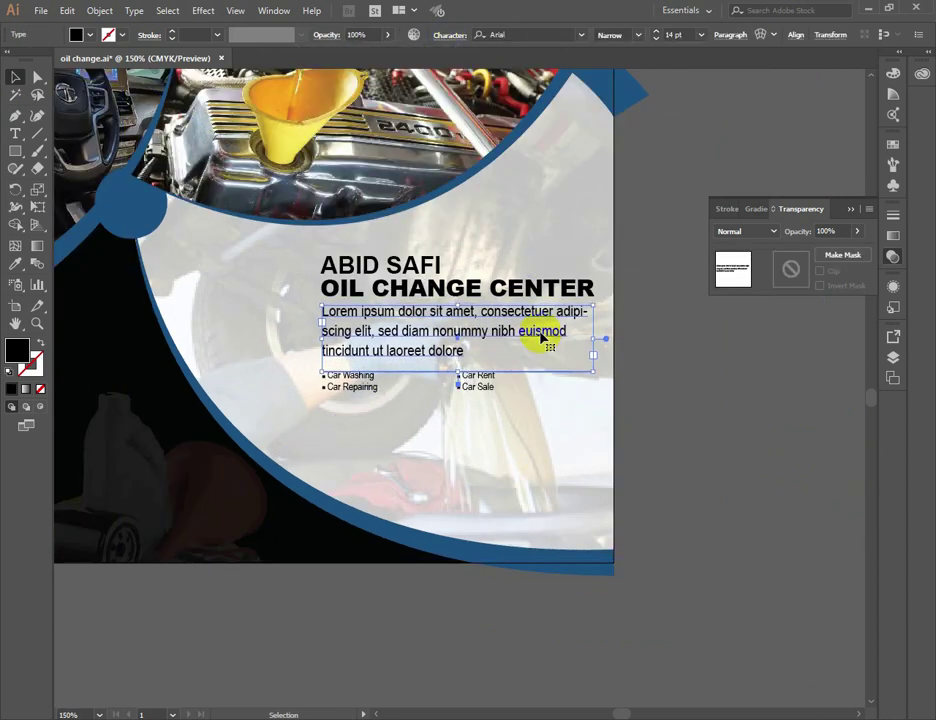
pyautogui.click(643, 343)
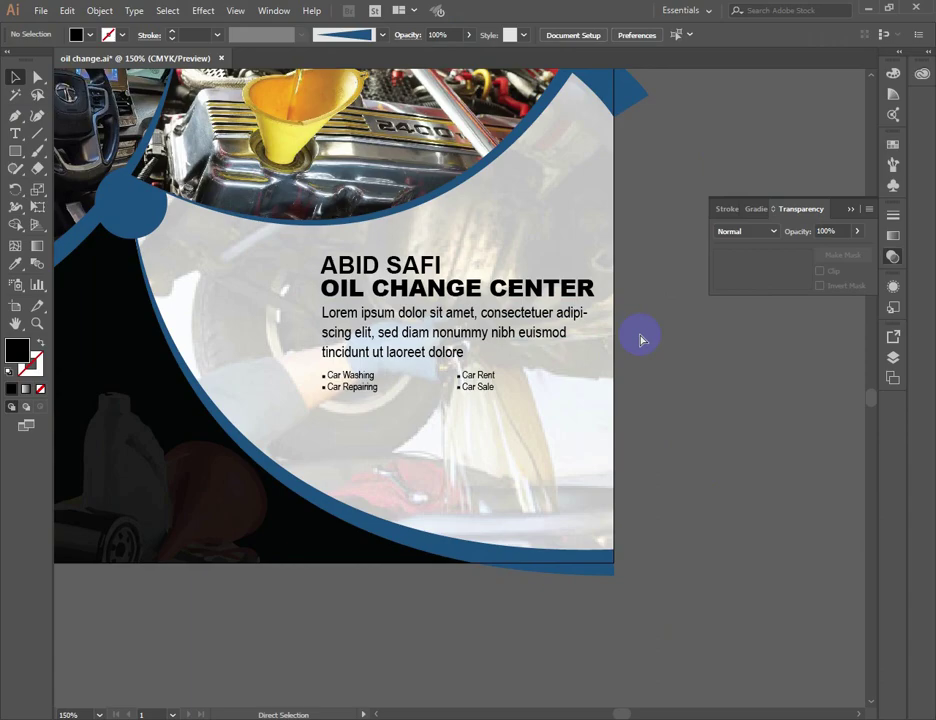
pyautogui.hotkey('ctrl', 's')
pyautogui.hotkey('ctrl', '-')
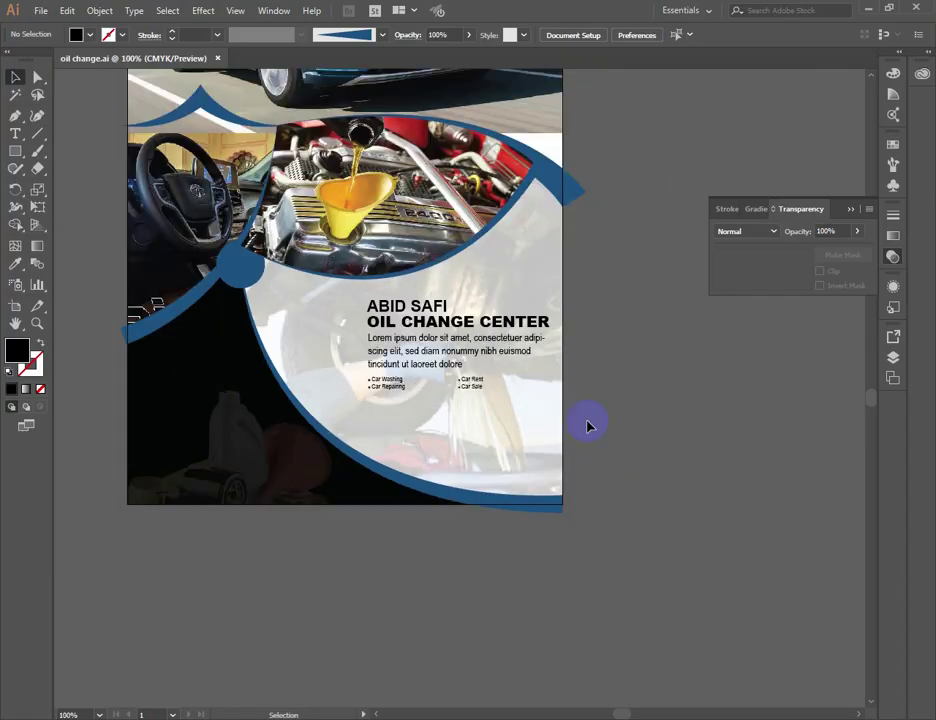
# Lock the clip group holding the faded oil photo behind the heading.
pyautogui.click(530, 245)
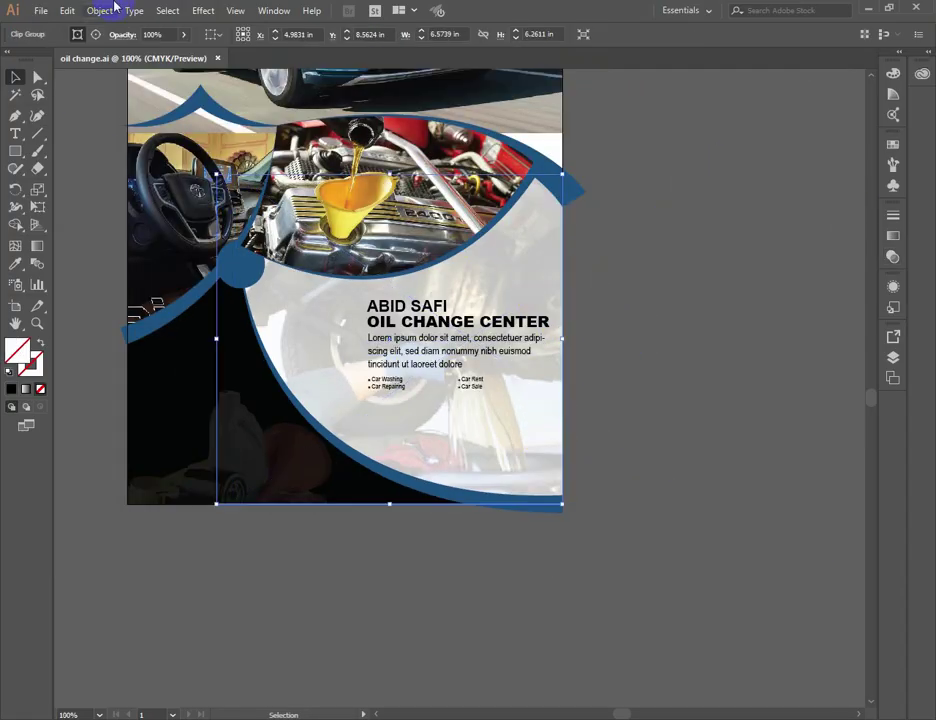
pyautogui.click(99, 11)
pyautogui.moveTo(140, 99)
pyautogui.click(313, 100)
# Move the heading, paragraph and service labels together straight down within the faded area.
pyautogui.moveTo(602, 300); pyautogui.dragTo(388, 407)
pyautogui.press('Down')
pyautogui.press('Down')
pyautogui.press('Down')
pyautogui.press('Down')
pyautogui.press('Down')
pyautogui.press('Down')
pyautogui.press('Down')
pyautogui.press('Down')
pyautogui.press('Down')
pyautogui.press('Down')
pyautogui.press('Down')
pyautogui.press('Down')
pyautogui.press('Down')
pyautogui.press('Down')
pyautogui.press('Down')
pyautogui.press('Down')
pyautogui.press('Down')
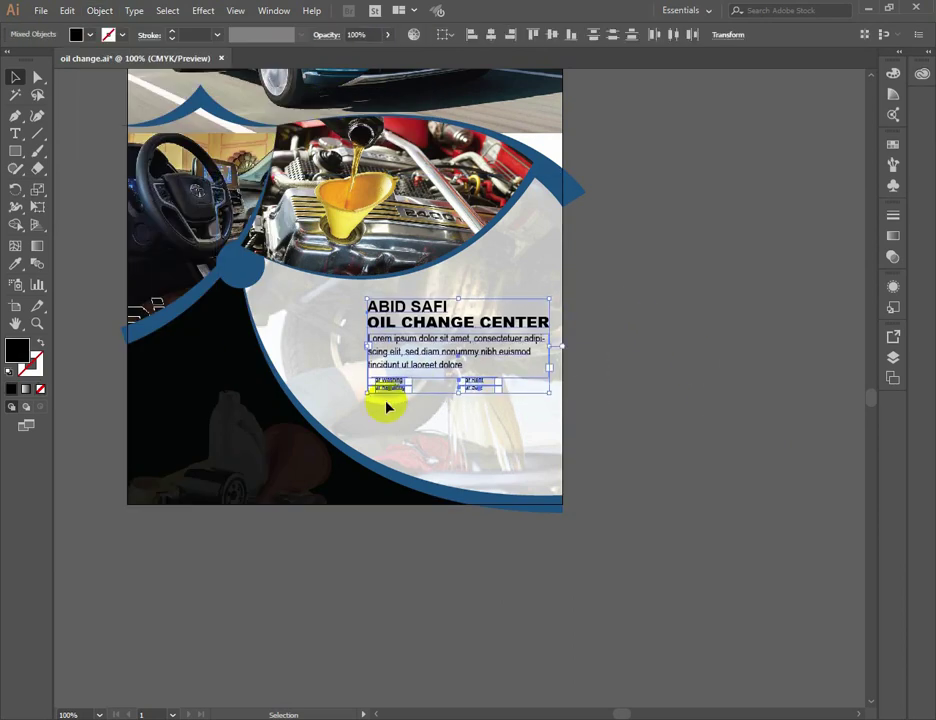
pyautogui.press('Down')
pyautogui.press('Down')
pyautogui.press('Down')
pyautogui.press('Down')
pyautogui.press('Down')
pyautogui.press('Down')
pyautogui.press('Down')
pyautogui.press('Down')
pyautogui.press('Down')
pyautogui.press('Down')
pyautogui.press('Down')
pyautogui.press('Down')
pyautogui.press('Down')
pyautogui.press('Down')
pyautogui.press('Down')
pyautogui.press('Down')
pyautogui.press('Down')
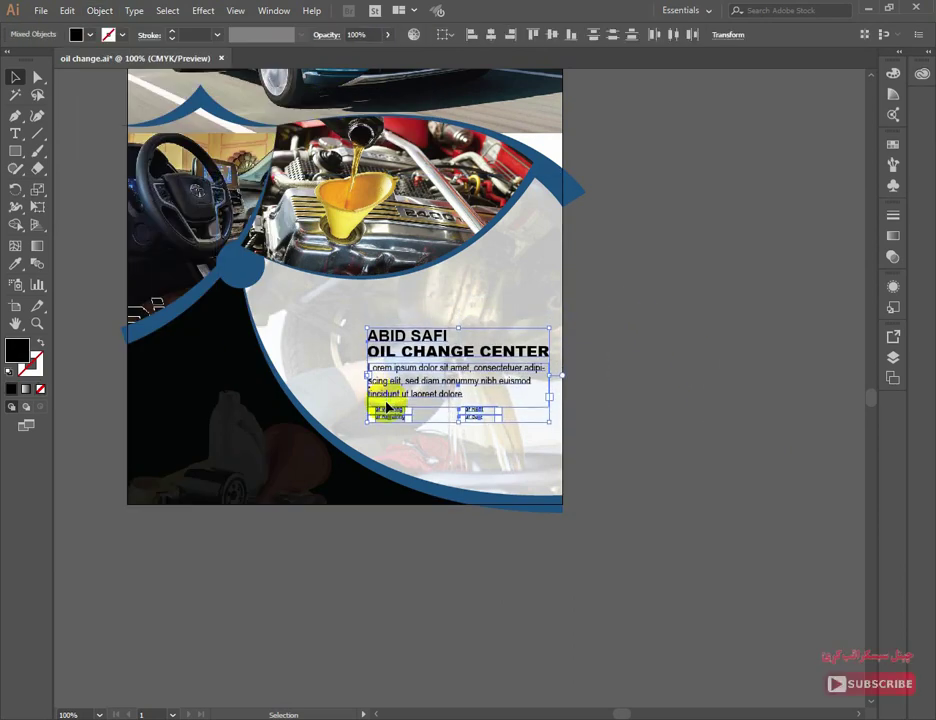
# Place the oil products photo 584282.jpg above the right end of the heading.
pyautogui.click(253, 276)
pyautogui.rightClick(233, 280)
pyautogui.click(678, 276)
pyautogui.click(547, 372)
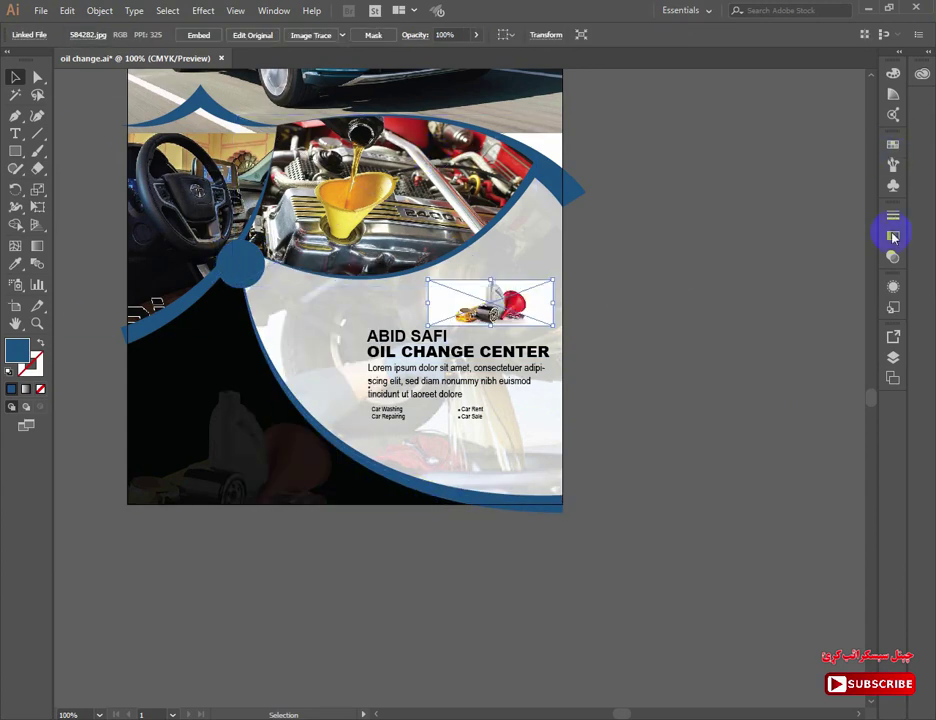
# Compare the Screen, Darken and Lighten blend modes on the oil products photo and apply Overlay.
pyautogui.click(893, 256)
pyautogui.click(733, 232)
pyautogui.click(741, 334)
pyautogui.click(745, 231)
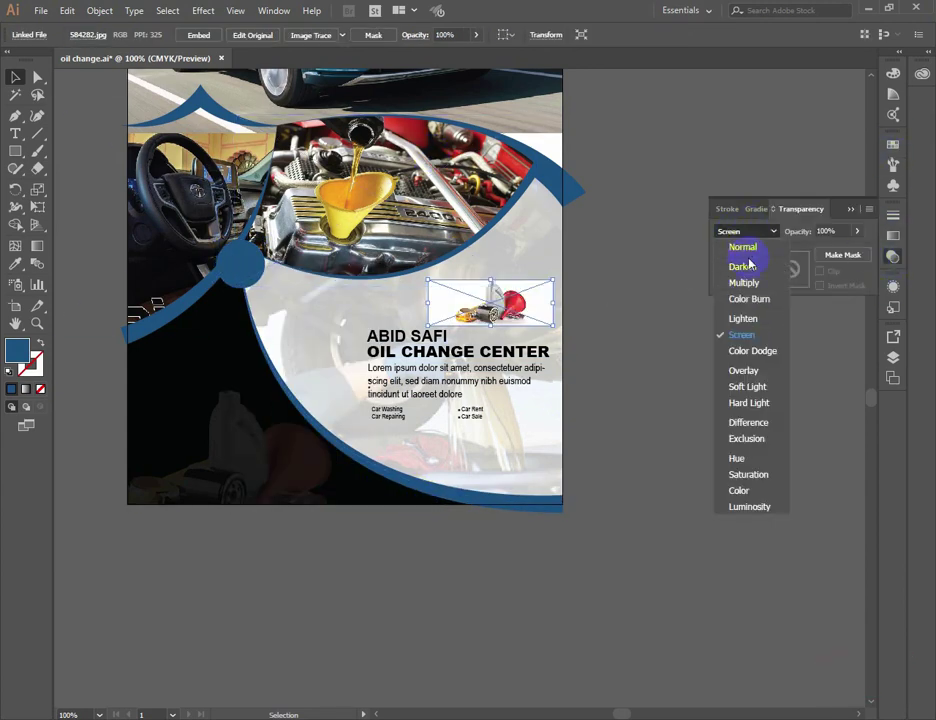
pyautogui.click(744, 283)
pyautogui.scroll(-2, 757, 238)
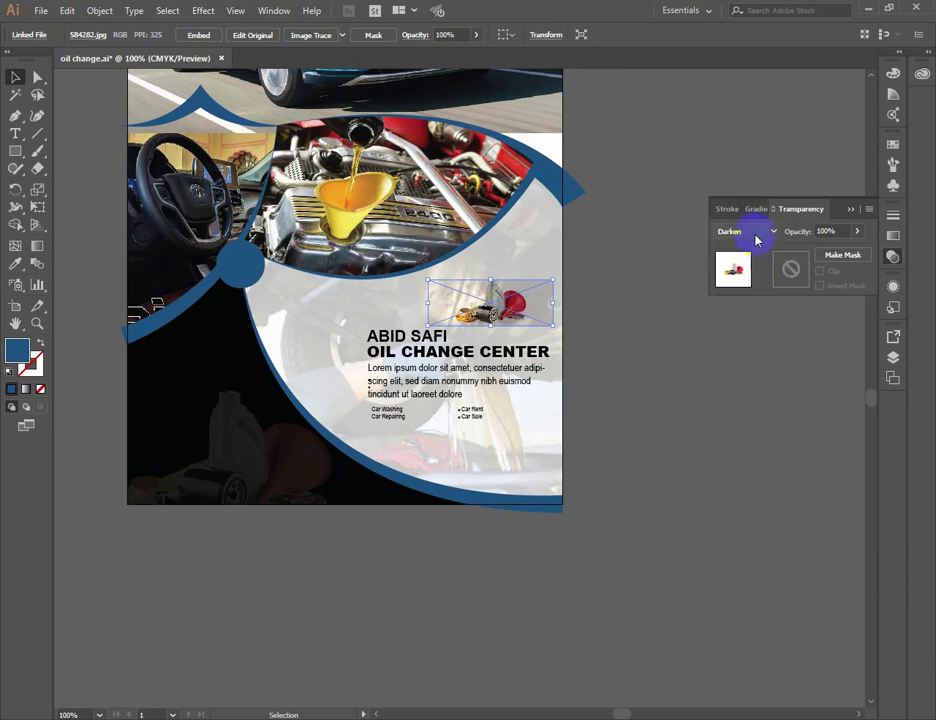
pyautogui.click(743, 233)
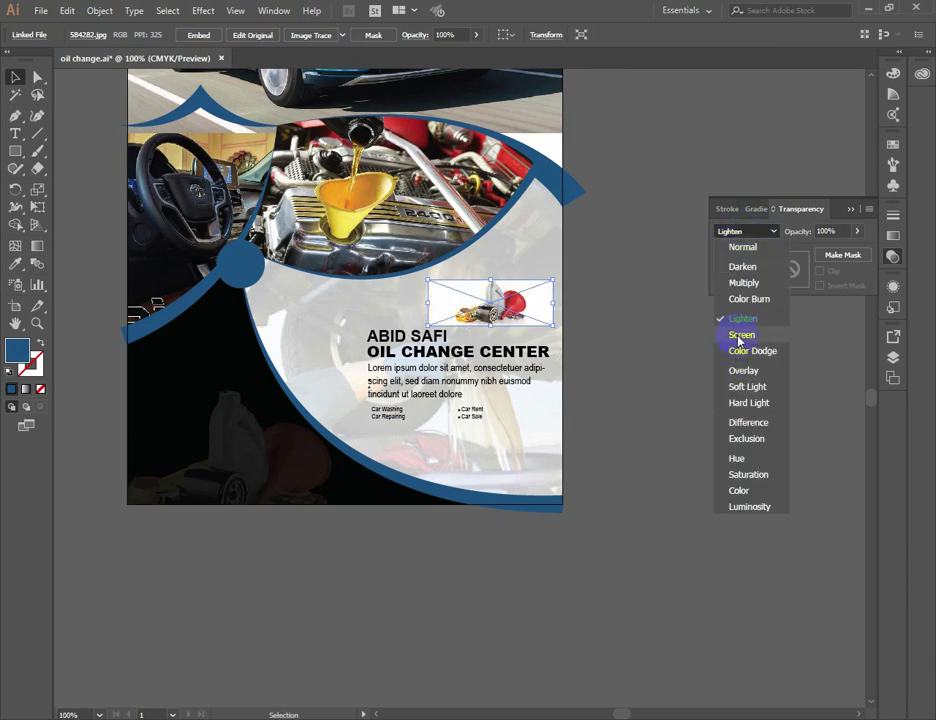
pyautogui.click(743, 371)
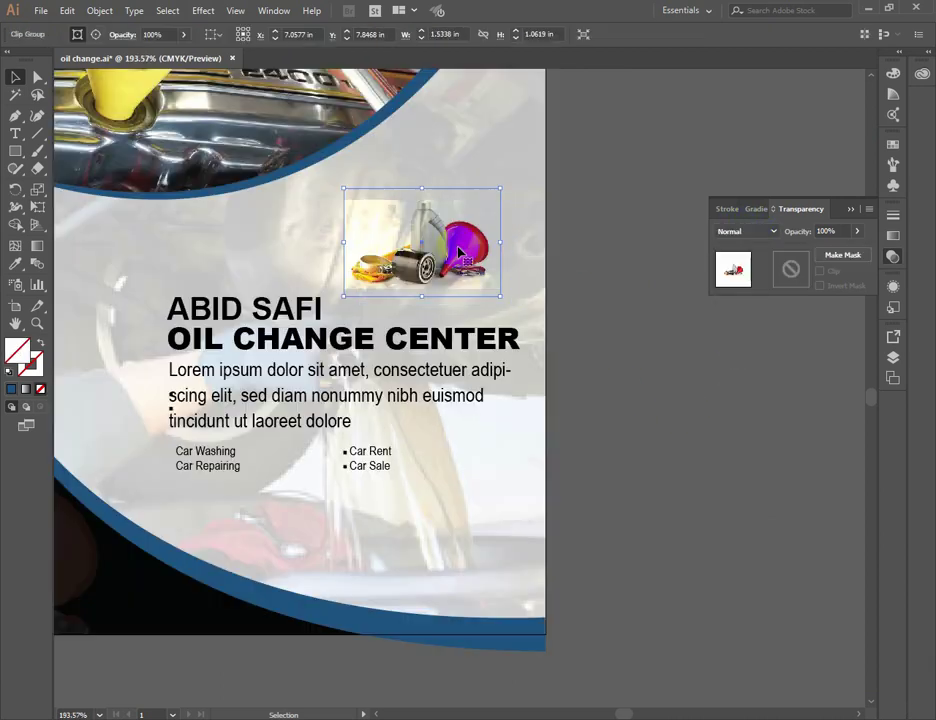
# Slightly enlarge the masked oil products photo and reposition it above the right end of the heading.
pyautogui.moveTo(462, 251); pyautogui.dragTo(487, 261)
pyautogui.moveTo(368, 198); pyautogui.dragTo(344, 184)
pyautogui.moveTo(452, 240); pyautogui.dragTo(458, 238)
pyautogui.click(595, 188)
# Duplicate the two-line heading onto the black area in the flyer's lower-left corner.
pyautogui.hotkey('ctrl', '1')
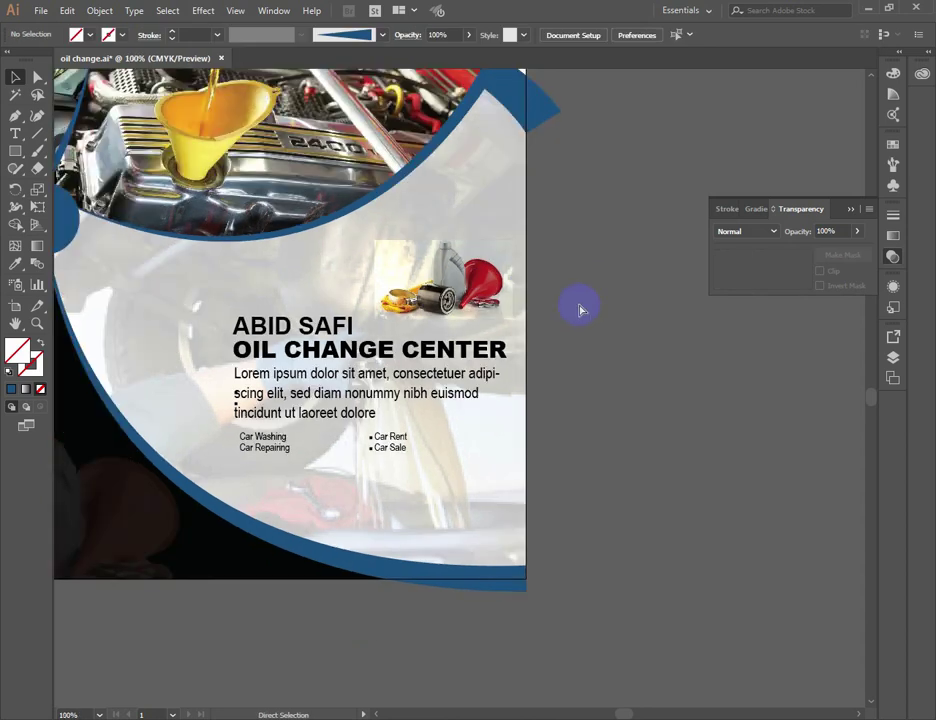
pyautogui.hotkey('ctrl', '-')
pyautogui.moveTo(397, 378); pyautogui.dragTo(248, 424)
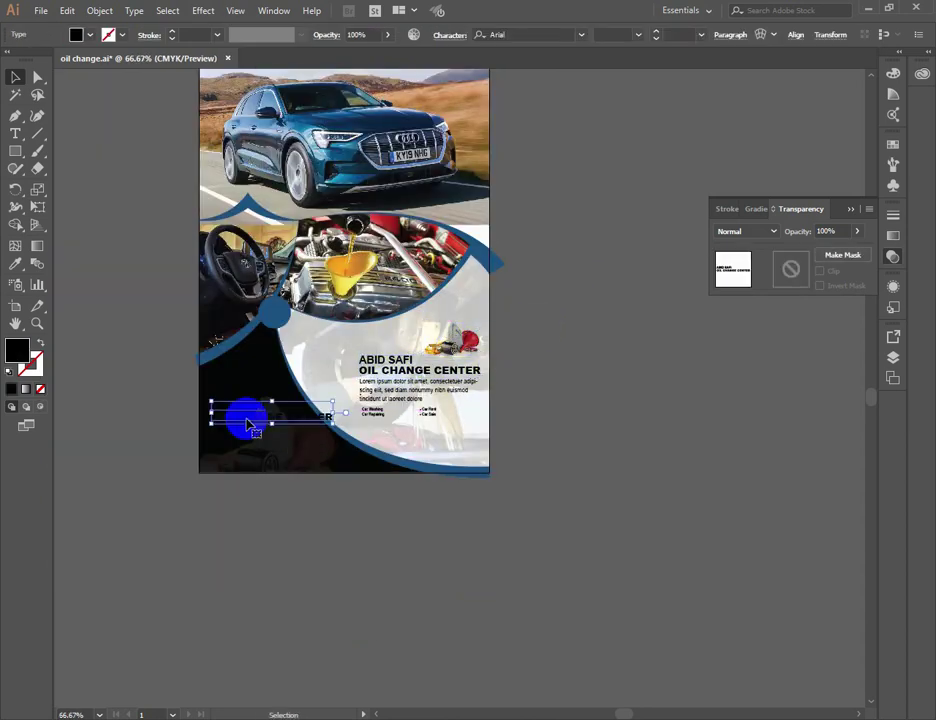
# Move the two stray left-column bullets down beside "Car Washing" and "Car Repairing".
pyautogui.moveTo(128, 310); pyautogui.dragTo(472, 558)
pyautogui.click(602, 295)
pyautogui.moveTo(553, 233); pyautogui.dragTo(666, 404)
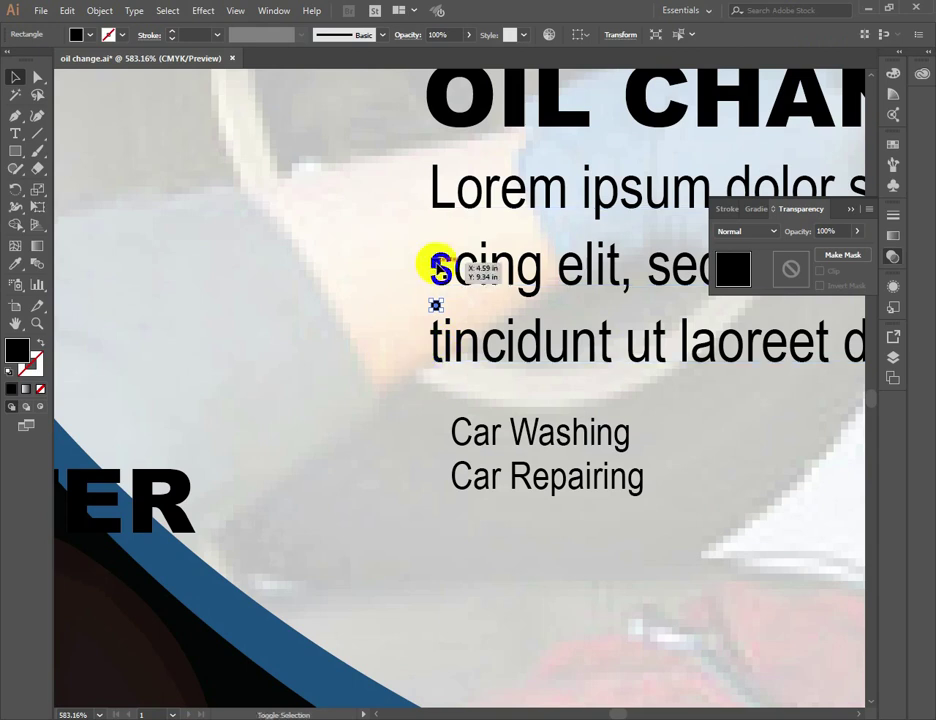
pyautogui.moveTo(436, 266); pyautogui.dragTo(436, 266)
# Set the fill of the heading copy on the black area to white.
pyautogui.hotkey('ctrl', '1')
pyautogui.moveTo(428, 398); pyautogui.dragTo(569, 369)
pyautogui.click(520, 380)
pyautogui.doubleClick(18, 349)
pyautogui.moveTo(180, 489); pyautogui.dragTo(124, 444)
pyautogui.click(472, 453)
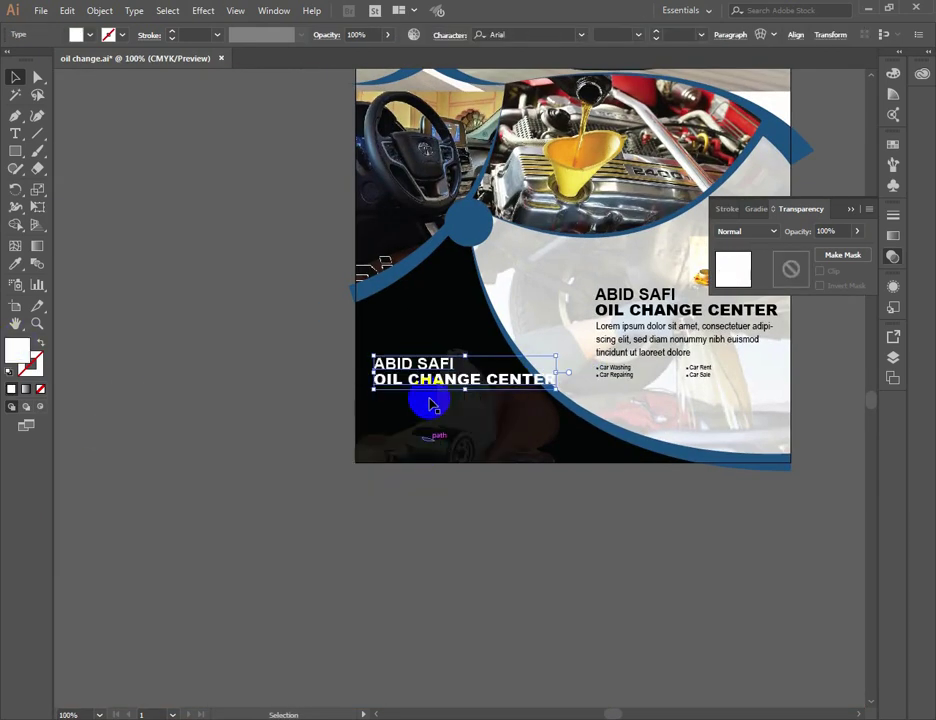
# Scale down the white heading copy and replace its two lines with the label "Add:".
pyautogui.moveTo(556, 389); pyautogui.dragTo(500, 350)
pyautogui.moveTo(413, 374); pyautogui.dragTo(420, 391)
pyautogui.tripleClick(420, 391)
pyautogui.click(429, 397)
pyautogui.click(421, 381)
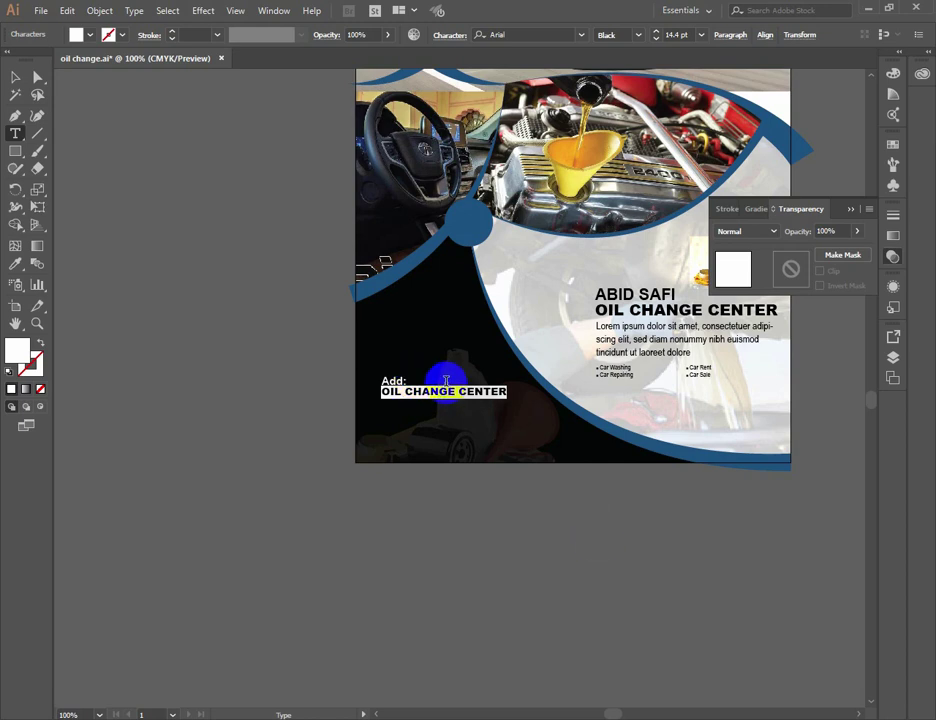
pyautogui.click(15, 77)
pyautogui.click(15, 133)
pyautogui.click(371, 406)
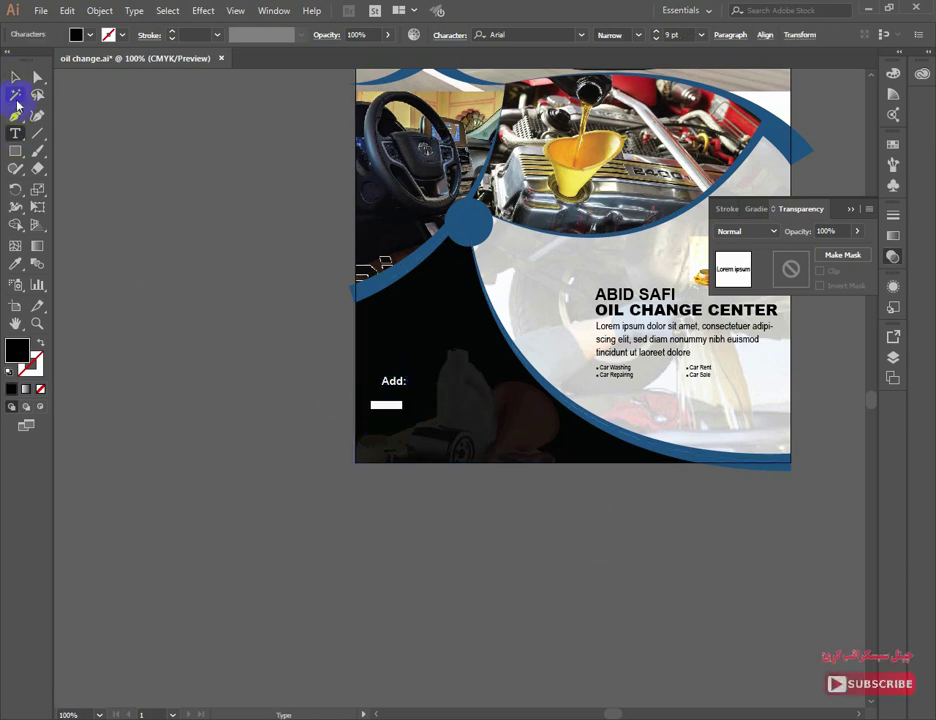
pyautogui.click(15, 77)
pyautogui.press('Delete')
# Create a box of placeholder text under the "Add:" label and enlarge its text to 11 pt.
pyautogui.click(15, 133)
pyautogui.moveTo(381, 389); pyautogui.dragTo(520, 409)
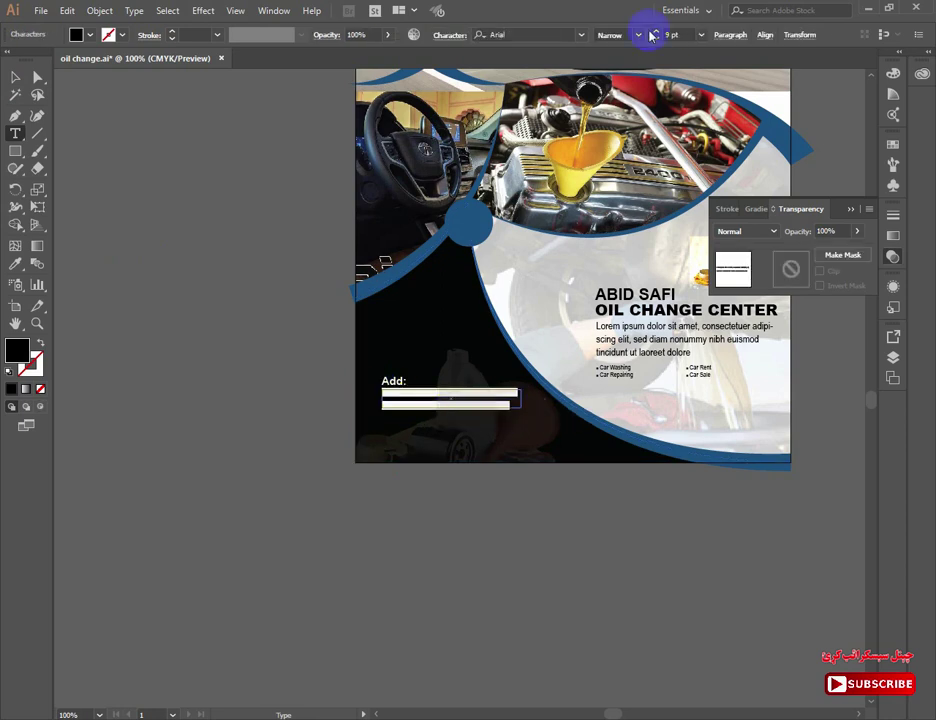
pyautogui.click(657, 33)
pyautogui.press('Escape')
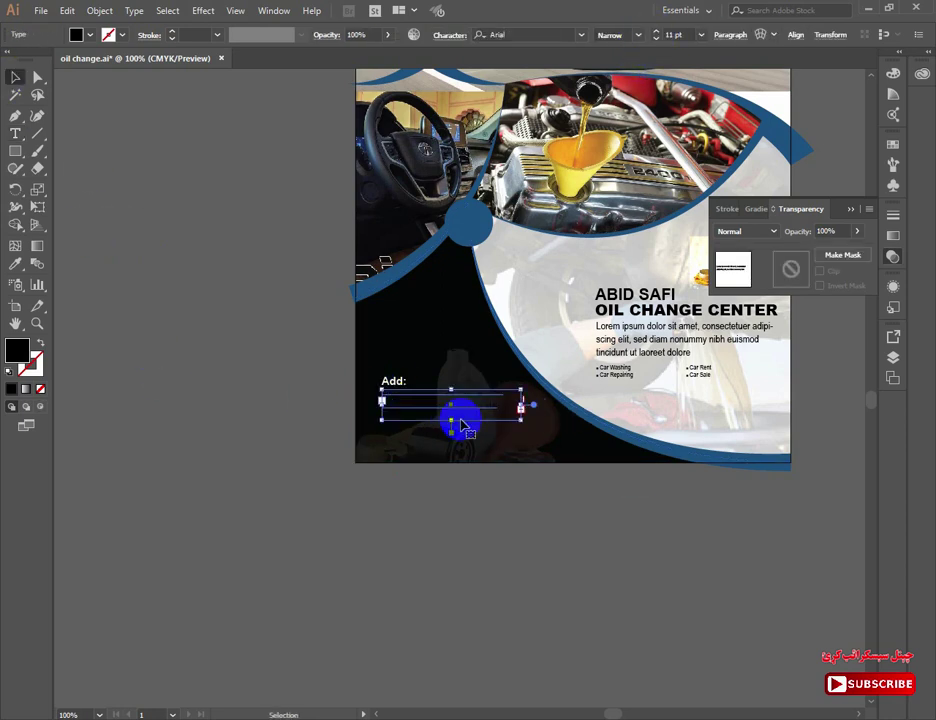
# Make the placeholder text under "Add:" white, set it to 15 pt and widen its text box.
pyautogui.doubleClick(17, 350)
pyautogui.moveTo(207, 460); pyautogui.dragTo(178, 445)
pyautogui.click(472, 453)
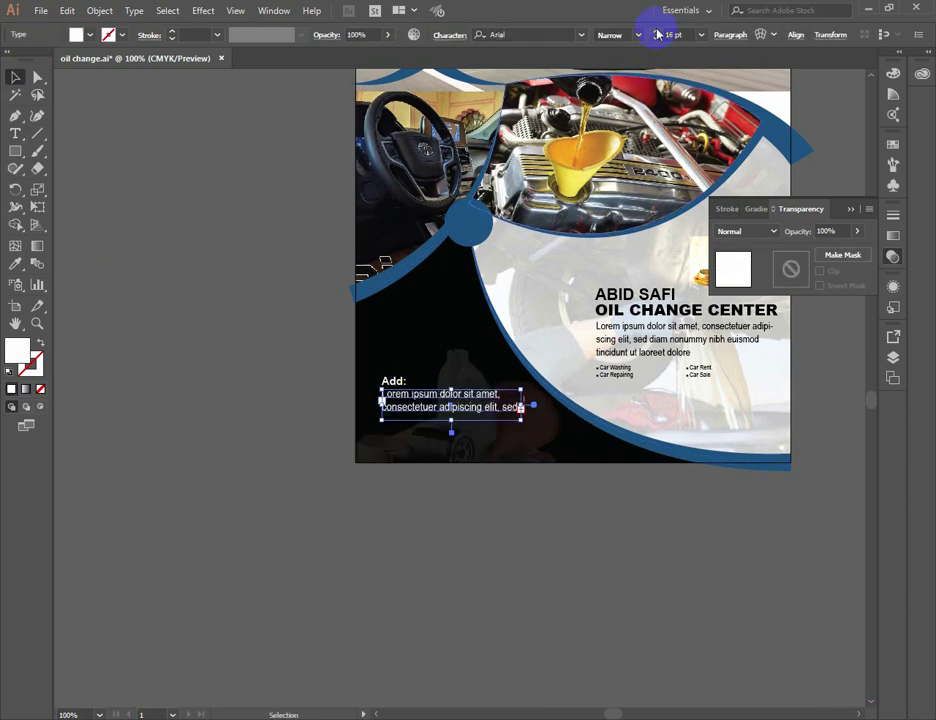
pyautogui.click(656, 39)
pyautogui.moveTo(520, 405); pyautogui.dragTo(541, 408)
# Left-align "Add:" with its paragraph near the flyer's left edge and duplicate both directly below.
pyautogui.moveTo(461, 420); pyautogui.dragTo(385, 433)
pyautogui.click(429, 378)
pyautogui.click(385, 371)
pyautogui.hotkey('ctrl', 'z')
pyautogui.keyDown('shift'); pyautogui.click(404, 383); pyautogui.keyUp('shift')
# Change the duplicated label to "Mob:" and replace the paragraph below it with two phone numbers.
pyautogui.doubleClick(380, 430)
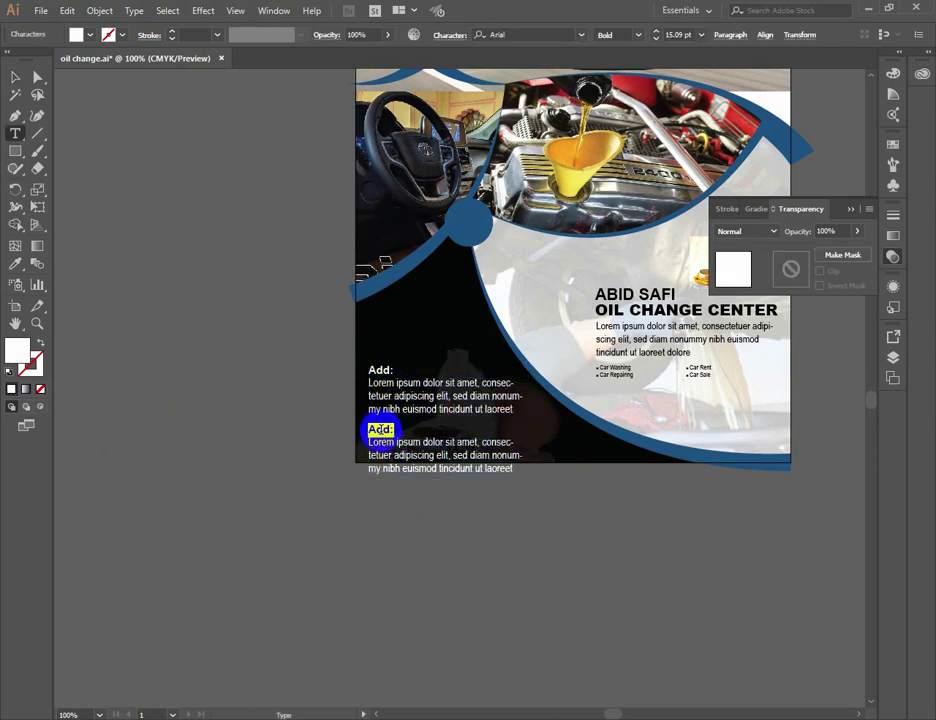
pyautogui.moveTo(368, 438); pyautogui.dragTo(412, 487)
pyautogui.press('BackSpace')
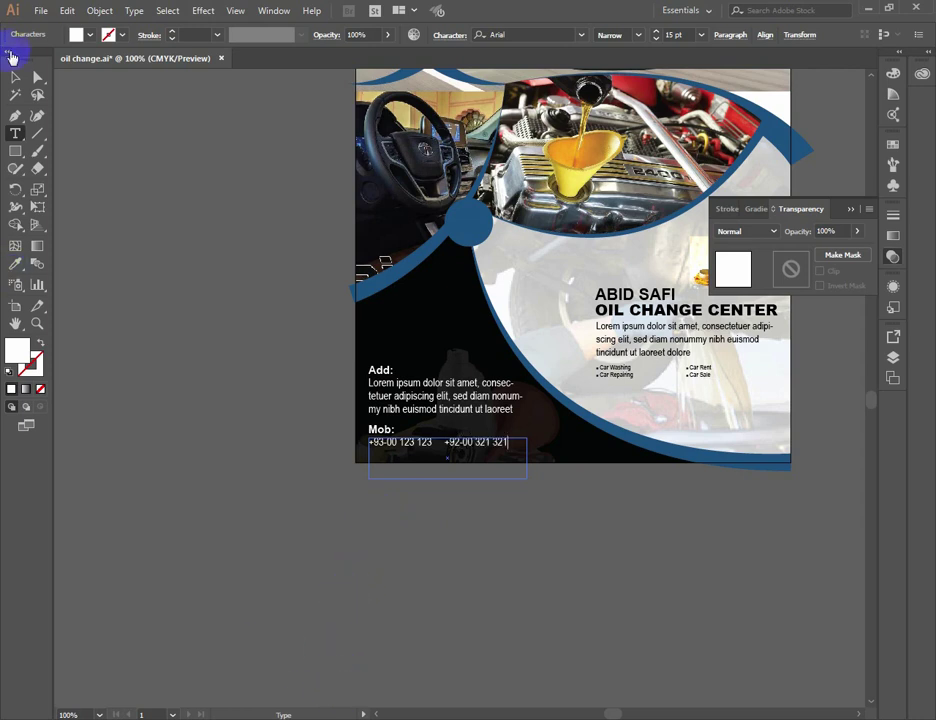
pyautogui.click(15, 77)
# Select the "Add:" and "Mob:" labels with their texts and nudge them up and slightly left.
pyautogui.click(545, 588)
pyautogui.moveTo(307, 359); pyautogui.dragTo(440, 453)
pyautogui.hotkey('ctrl', 'shift', 'a')
pyautogui.click(462, 442)
pyautogui.keyDown('shift'); pyautogui.click(383, 430); pyautogui.keyUp('shift')
pyautogui.keyDown('shift'); pyautogui.click(393, 411); pyautogui.keyUp('shift')
pyautogui.keyDown('shift'); pyautogui.click(380, 369); pyautogui.keyUp('shift')
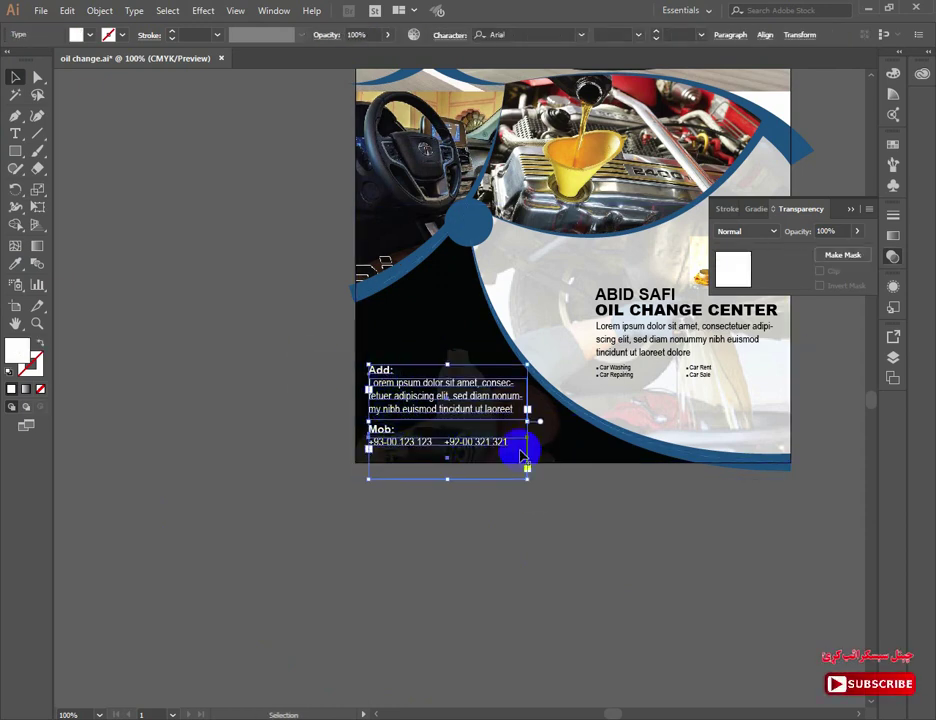
pyautogui.press('Up')
pyautogui.press('Up')
pyautogui.press('Up')
pyautogui.press('Up')
pyautogui.press('Up')
pyautogui.press('Left')
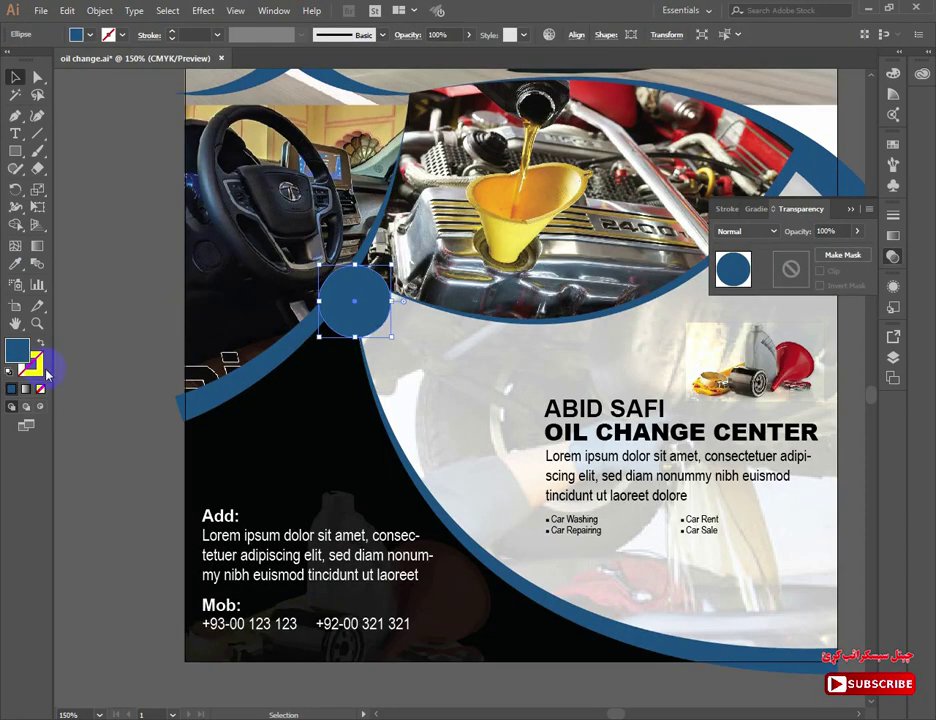
# Try to sample the blue curve's colour for the outline of the central circle.
pyautogui.click(40, 372)
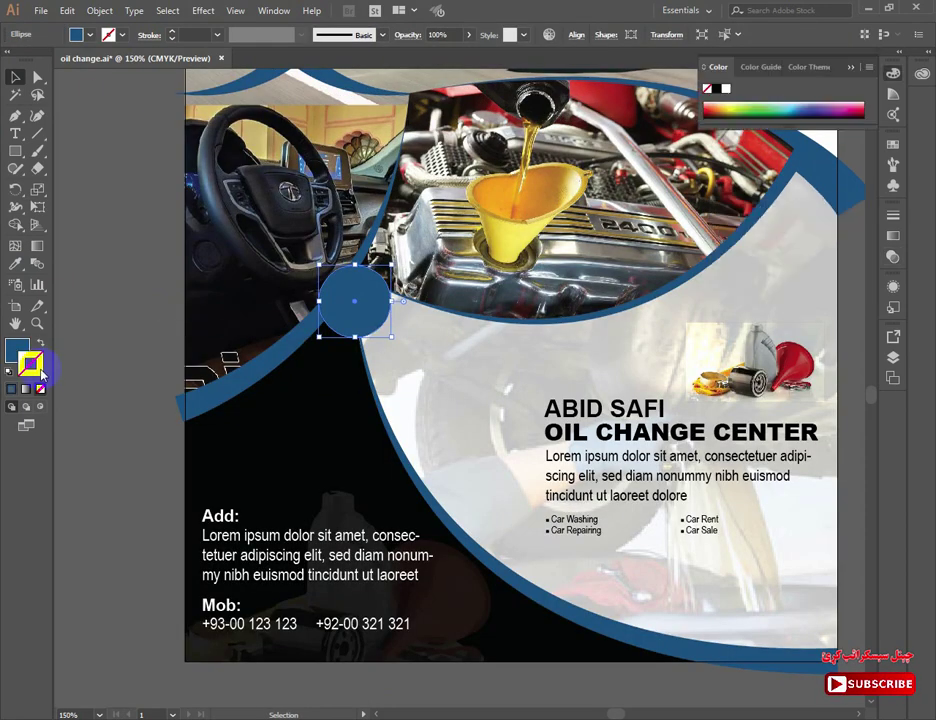
pyautogui.press('i')
pyautogui.click(258, 375)
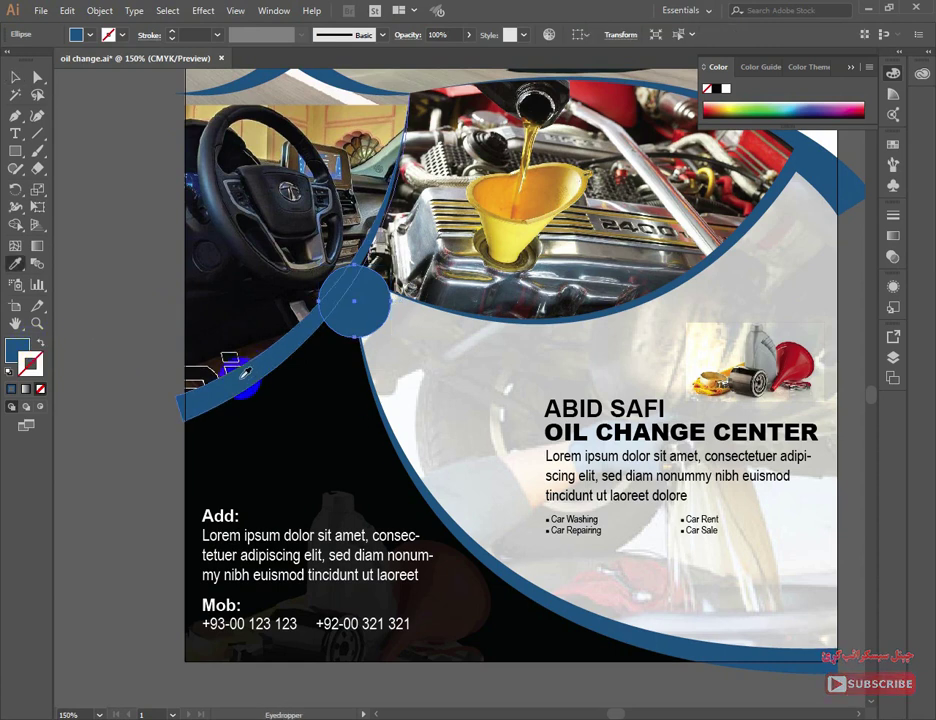
# Swap the central circle's fill and stroke, and reuse the stroke colour 1F5181 for its fill.
pyautogui.click(40, 343)
pyautogui.doubleClick(43, 375)
pyautogui.moveTo(408, 630); pyautogui.dragTo(376, 631)
pyautogui.click(470, 455)
pyautogui.doubleClick(17, 351)
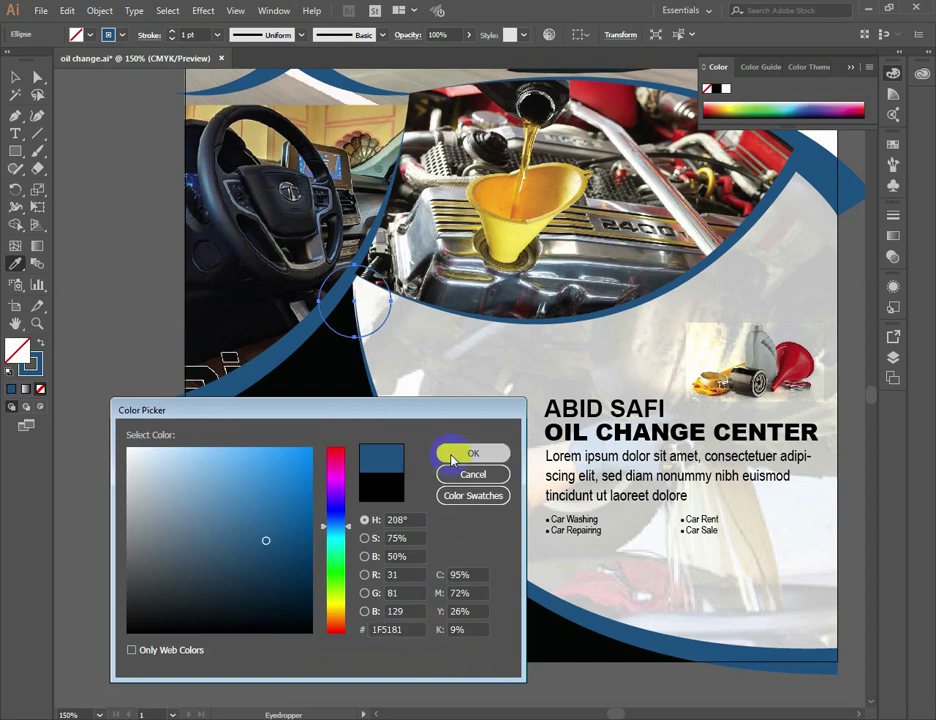
pyautogui.click(470, 453)
# Give the central circle a lighter blue outline with a 6 pt stroke weight.
pyautogui.doubleClick(17, 351)
pyautogui.moveTo(238, 477); pyautogui.dragTo(273, 505)
pyautogui.press('Return')
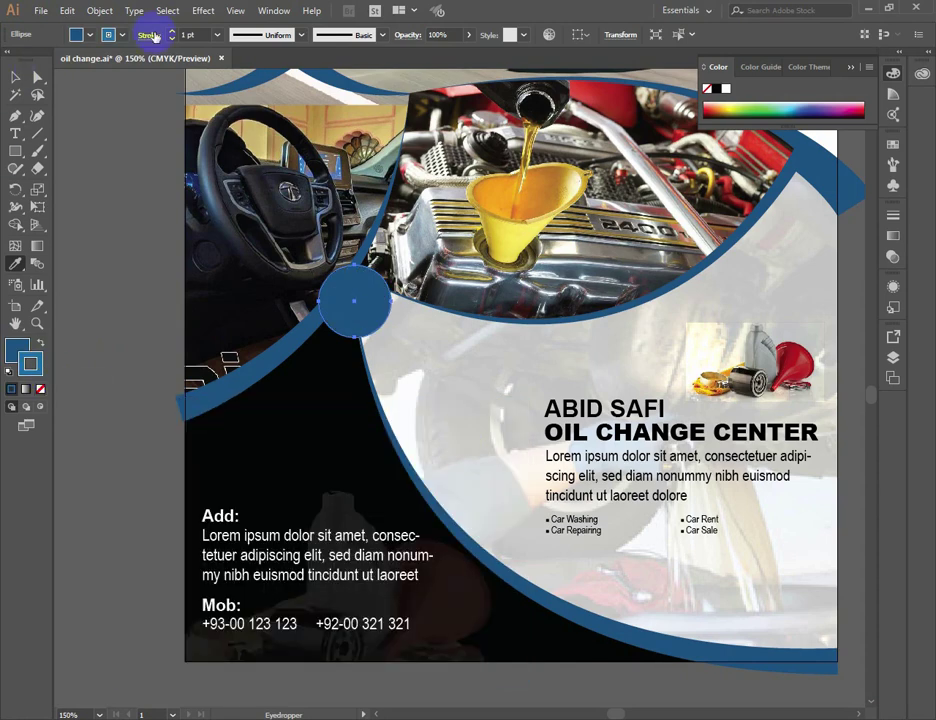
pyautogui.press('v')
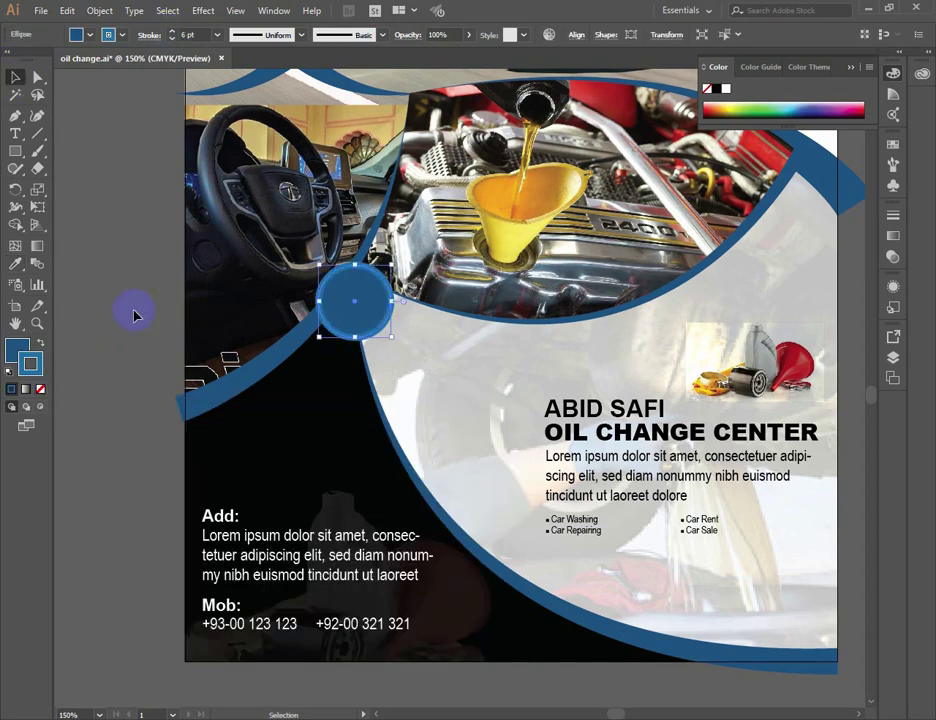
# Add the text "49" inside the central circle and set it in Arial Black.
pyautogui.moveTo(232, 177); pyautogui.dragTo(474, 397)
pyautogui.moveTo(418, 382); pyautogui.dragTo(372, 314)
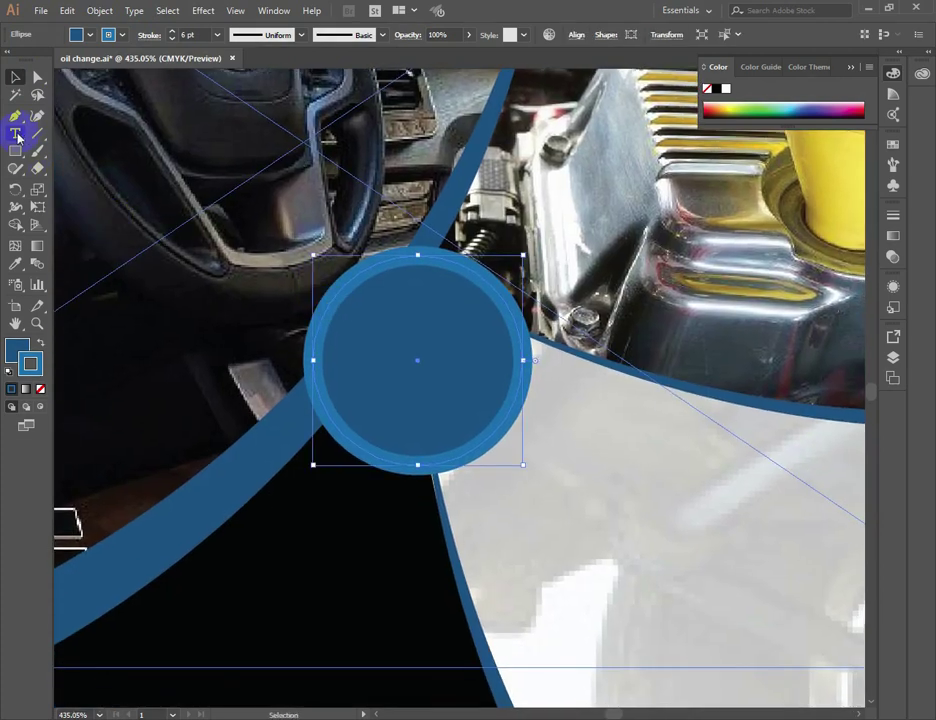
pyautogui.click(16, 134)
pyautogui.click(376, 351)
pyautogui.write('49')
pyautogui.hotkey('ctrl', 'a')
pyautogui.click(638, 36)
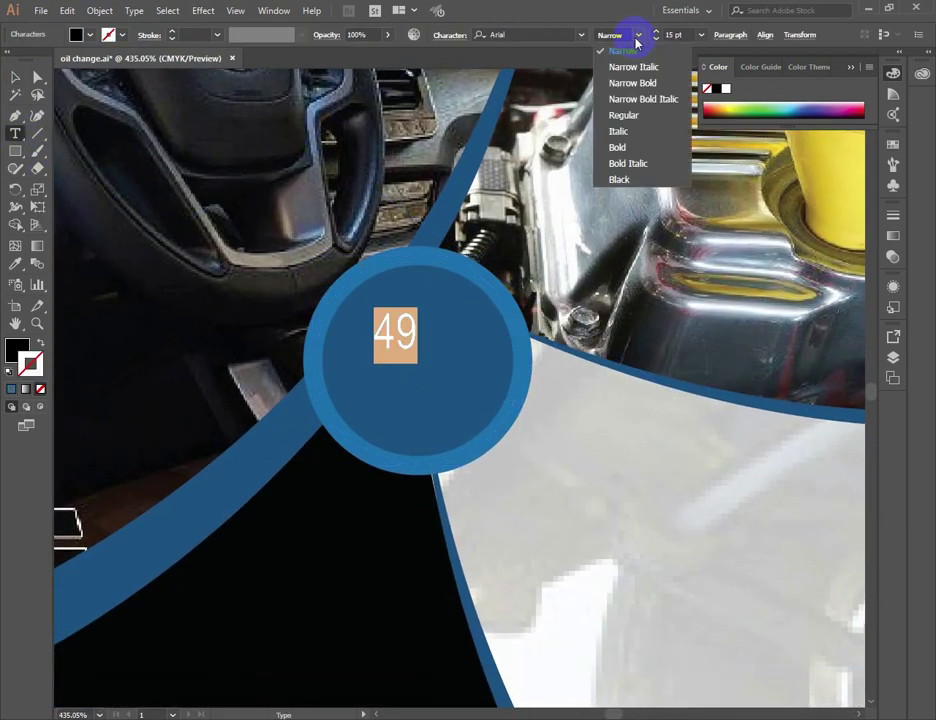
pyautogui.click(620, 180)
# Enlarge the "49" and centre it in the circle.
pyautogui.click(14, 78)
pyautogui.moveTo(437, 363); pyautogui.dragTo(496, 414)
pyautogui.moveTo(475, 362); pyautogui.dragTo(458, 362)
# Add a dollar sign before "49", then scale the price down and centre it in the circle.
pyautogui.doubleClick(382, 371)
pyautogui.write('$')
pyautogui.click(14, 77)
pyautogui.moveTo(519, 357); pyautogui.dragTo(501, 355)
pyautogui.moveTo(522, 412); pyautogui.dragTo(495, 396)
pyautogui.moveTo(474, 348)
pyautogui.mouseDown()
pyautogui.moveTo(474, 360)
pyautogui.moveTo(461, 362)
pyautogui.mouseUp()
# Duplicate the "$49" price below itself and change the copy's text to "30% off/Dry".
pyautogui.hotkey('ctrl', '-')
pyautogui.hotkey('ctrl', '-')
pyautogui.keyDown('alt'); pyautogui.moveTo(461, 384); pyautogui.dragTo(463, 435); pyautogui.keyUp('alt')
pyautogui.doubleClick(464, 437)
pyautogui.hotkey('ctrl', 'a')
pyautogui.write('30% off')
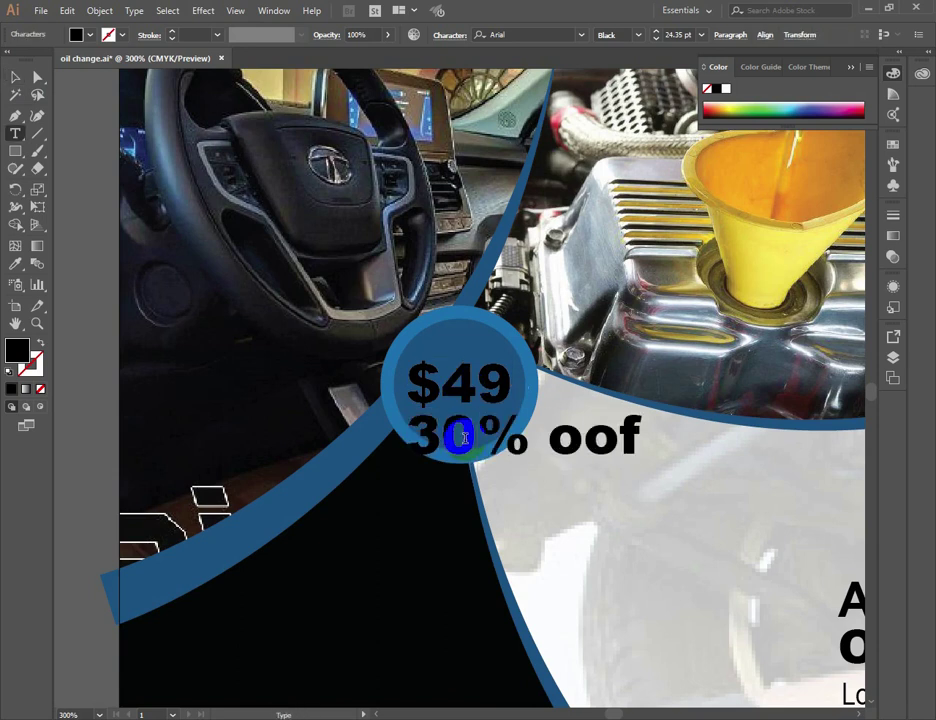
pyautogui.write('/Dry')
# Reduce "30% off/Dry" to about 6.71 pt and position it under the price inside the circle.
pyautogui.hotkey('ctrl', 'a')
pyautogui.click(655, 39)
pyautogui.click(15, 78)
pyautogui.moveTo(448, 455); pyautogui.dragTo(508, 435)
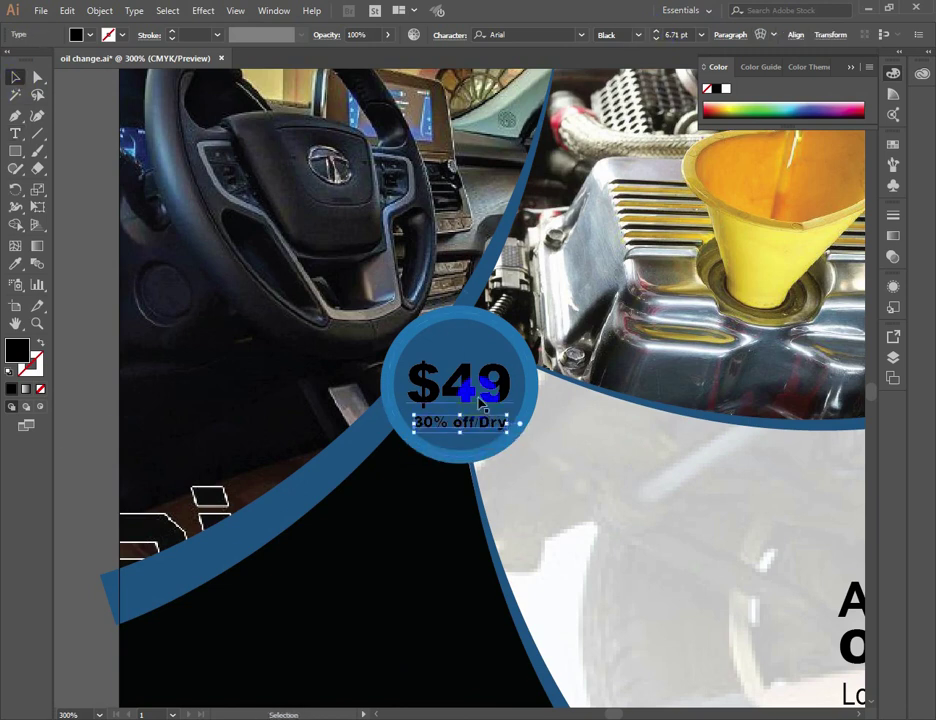
# Change the fill of the "$49" price and the "30% off/Dry" text to white.
pyautogui.keyDown('shift'); pyautogui.click(484, 393); pyautogui.keyUp('shift')
pyautogui.doubleClick(17, 351)
pyautogui.click(130, 446)
pyautogui.click(473, 453)
pyautogui.click(345, 501)
# Change the "30% off/Dry" text from Arial Black to a lighter Arial style.
pyautogui.click(465, 418)
pyautogui.click(638, 35)
pyautogui.click(618, 148)
pyautogui.press('Down')
# Give only the dollar sign of the "$49" price a lighter Arial style than the number.
pyautogui.click(446, 390)
pyautogui.press('Down')
pyautogui.press('Down')
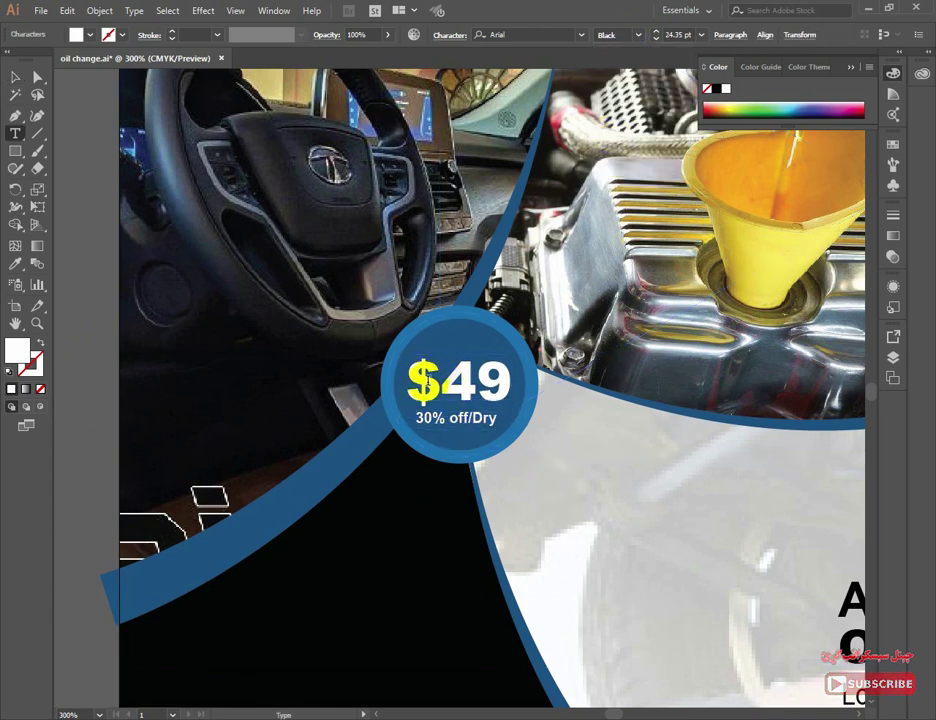
pyautogui.click(638, 35)
pyautogui.click(618, 146)
pyautogui.click(87, 433)
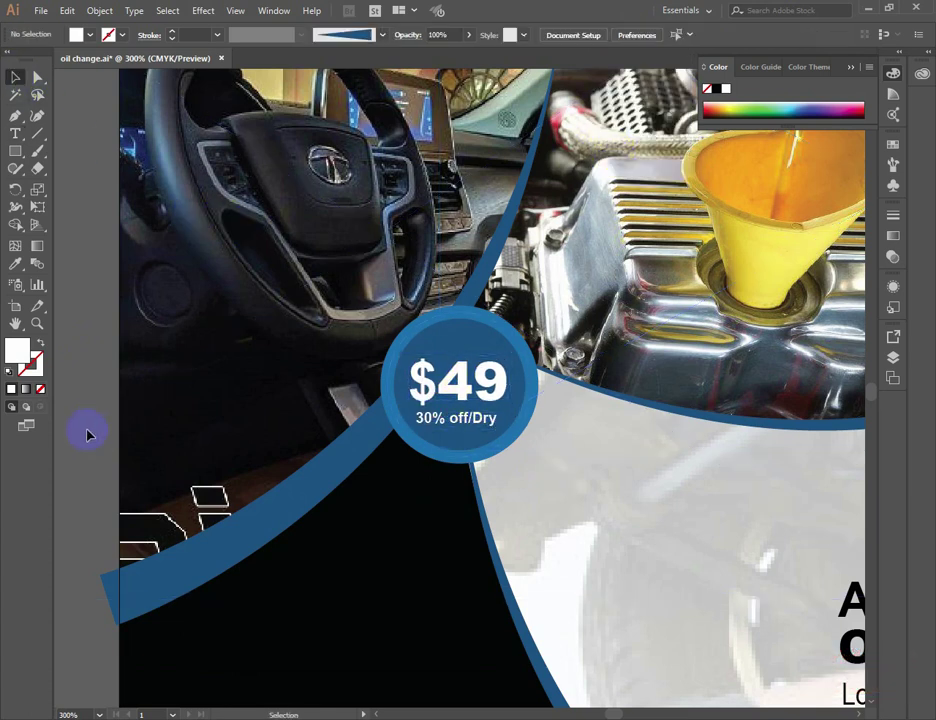
# Draw a small star above the dollar sign inside the badge and fill it with bright yellow.
pyautogui.moveTo(363, 276); pyautogui.dragTo(707, 541)
pyautogui.moveTo(188, 239); pyautogui.dragTo(200, 246)
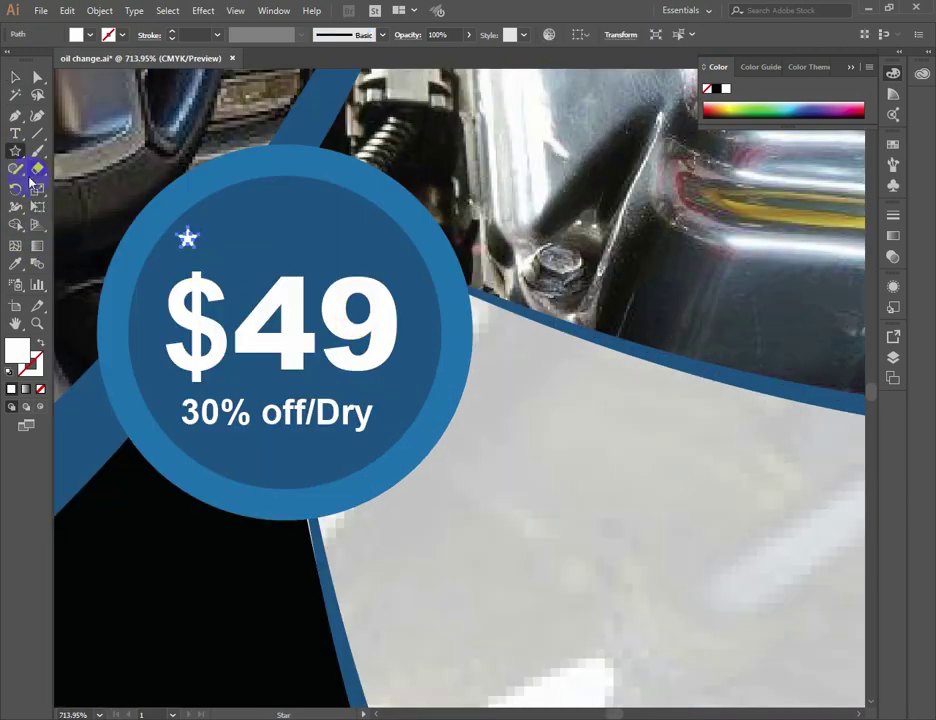
pyautogui.click(15, 77)
pyautogui.doubleClick(17, 350)
pyautogui.moveTo(339, 618); pyautogui.dragTo(341, 604)
pyautogui.click(311, 448)
pyautogui.click(473, 453)
# Duplicate the yellow star horizontally at even spacing to form a row of seven stars above the price.
pyautogui.moveTo(188, 238); pyautogui.dragTo(217, 240)
pyautogui.hotkey('ctrl', 'd')
pyautogui.hotkey('ctrl', 'd')
pyautogui.hotkey('ctrl', 'd')
pyautogui.hotkey('ctrl', 'd')
pyautogui.hotkey('ctrl', 'd')
# Select all seven yellow stars and group them.
pyautogui.keyDown('shift'); pyautogui.click(338, 239); pyautogui.keyUp('shift')
pyautogui.keyDown('shift'); pyautogui.click(308, 239); pyautogui.keyUp('shift')
pyautogui.keyDown('shift'); pyautogui.click(278, 239); pyautogui.keyUp('shift')
pyautogui.keyDown('shift'); pyautogui.click(248, 239); pyautogui.keyUp('shift')
pyautogui.keyDown('shift'); pyautogui.click(218, 239); pyautogui.keyUp('shift')
pyautogui.keyDown('shift'); pyautogui.click(188, 239); pyautogui.keyUp('shift')
pyautogui.hotkey('ctrl', 'g')
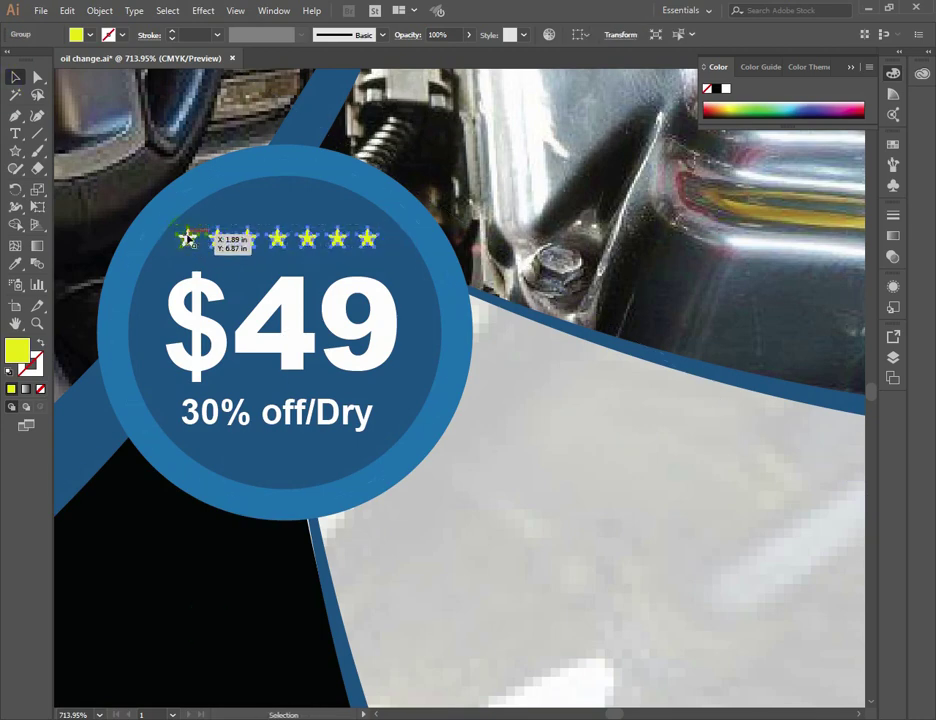
# Deselect the artwork and save the oil change flyer.
pyautogui.press('a')
pyautogui.click(247, 604)
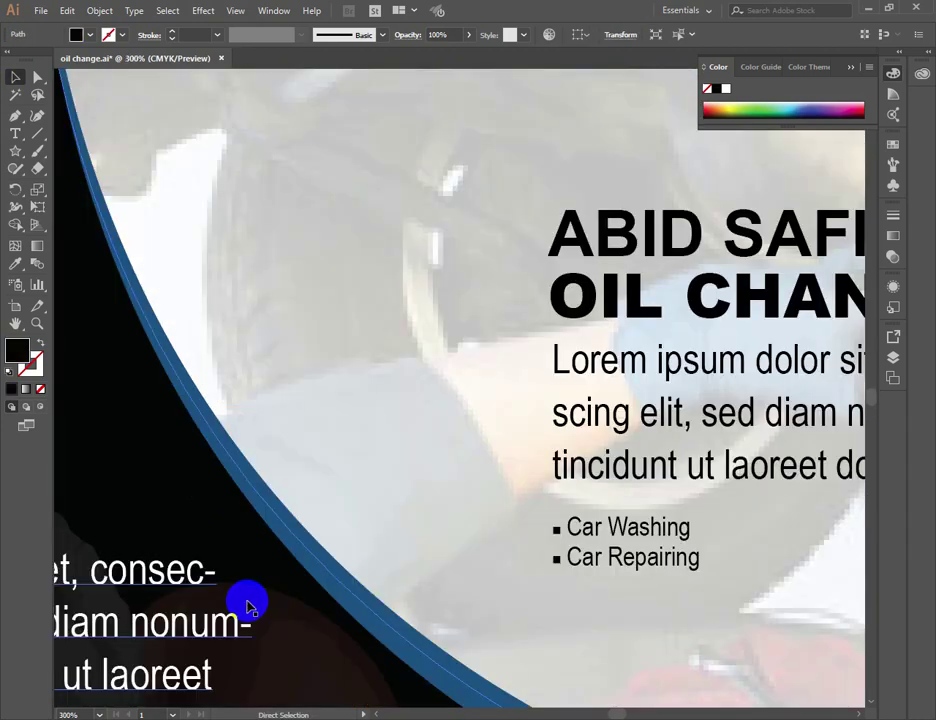
pyautogui.hotkey('ctrl', '-')
pyautogui.hotkey('ctrl', '-')
pyautogui.click(113, 399)
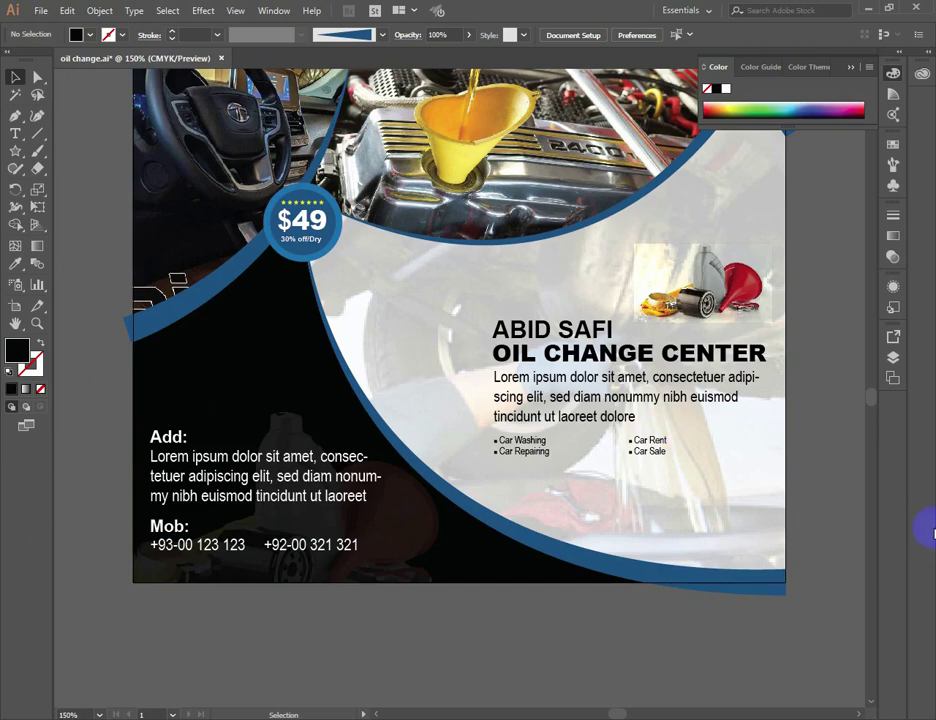
pyautogui.hotkey('ctrl', 's')
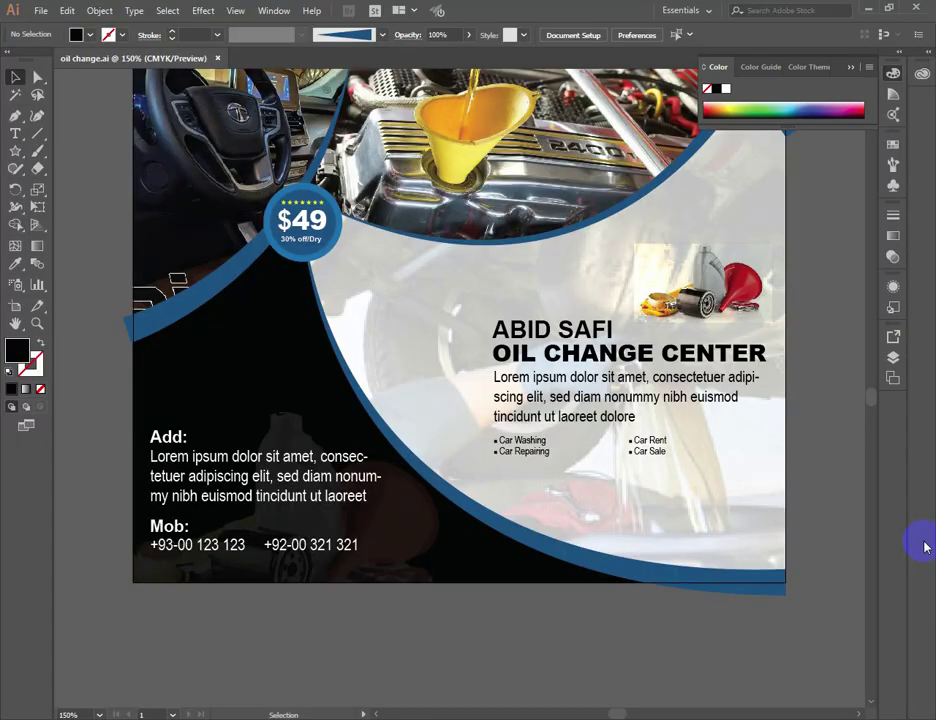
# Draw a rectangle that covers the whole artboard from corner to corner.
pyautogui.hotkey('ctrl', '0')
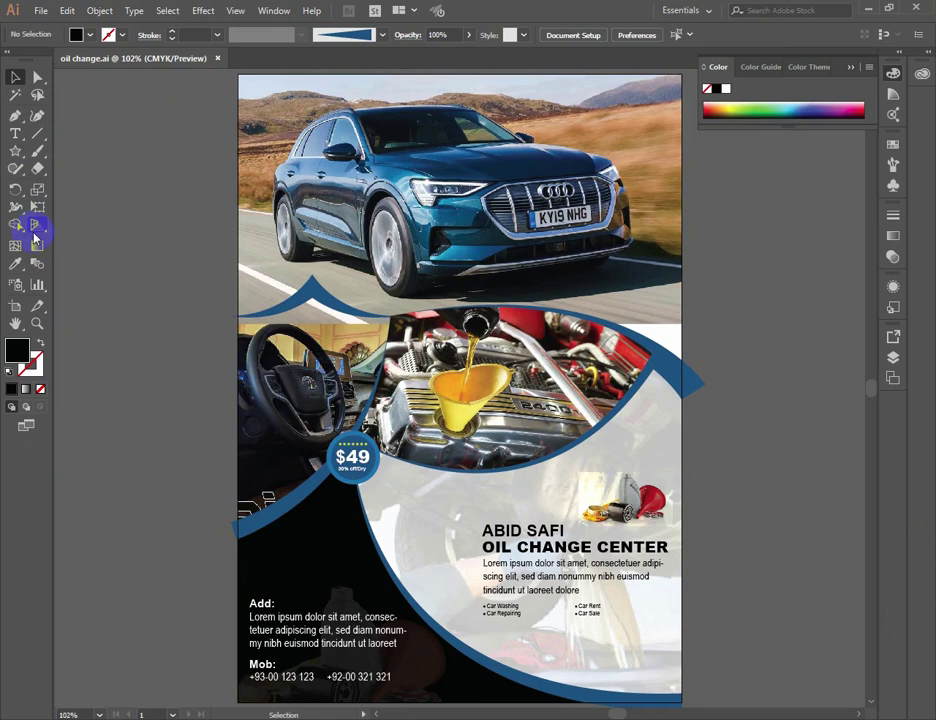
pyautogui.click(15, 152)
pyautogui.click(94, 150)
pyautogui.moveTo(238, 74); pyautogui.dragTo(681, 618)
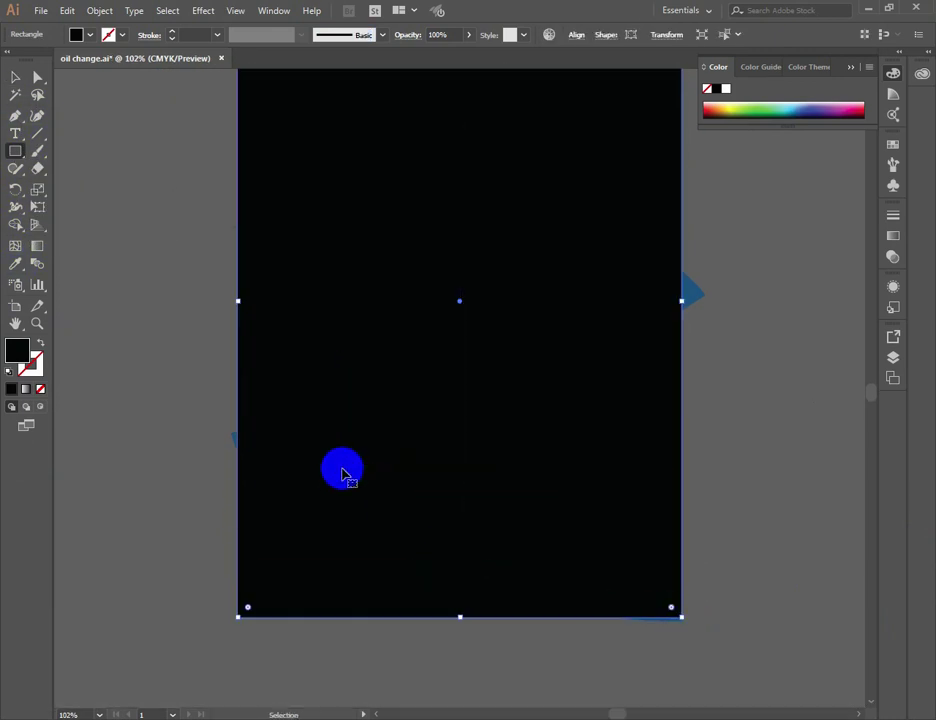
# Make a clipping mask from all artwork so the artboard-sized rectangle trims the overhanging parts.
pyautogui.hotkey('ctrl', '-')
pyautogui.press('v')
pyautogui.hotkey('ctrl', 'a')
pyautogui.rightClick(522, 287)
pyautogui.click(597, 395)
pyautogui.click(689, 376)
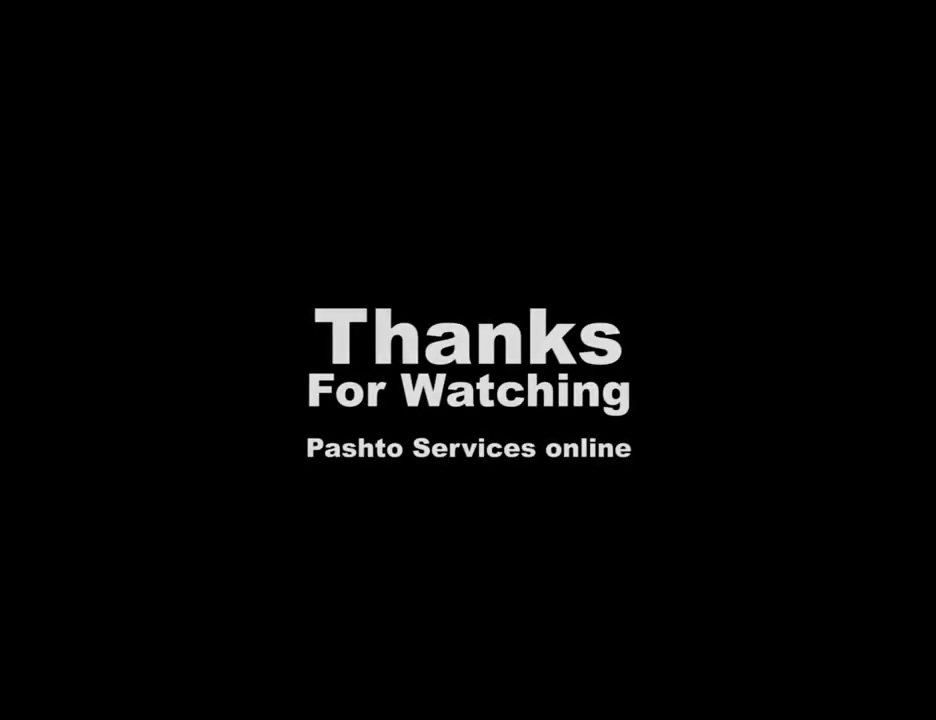